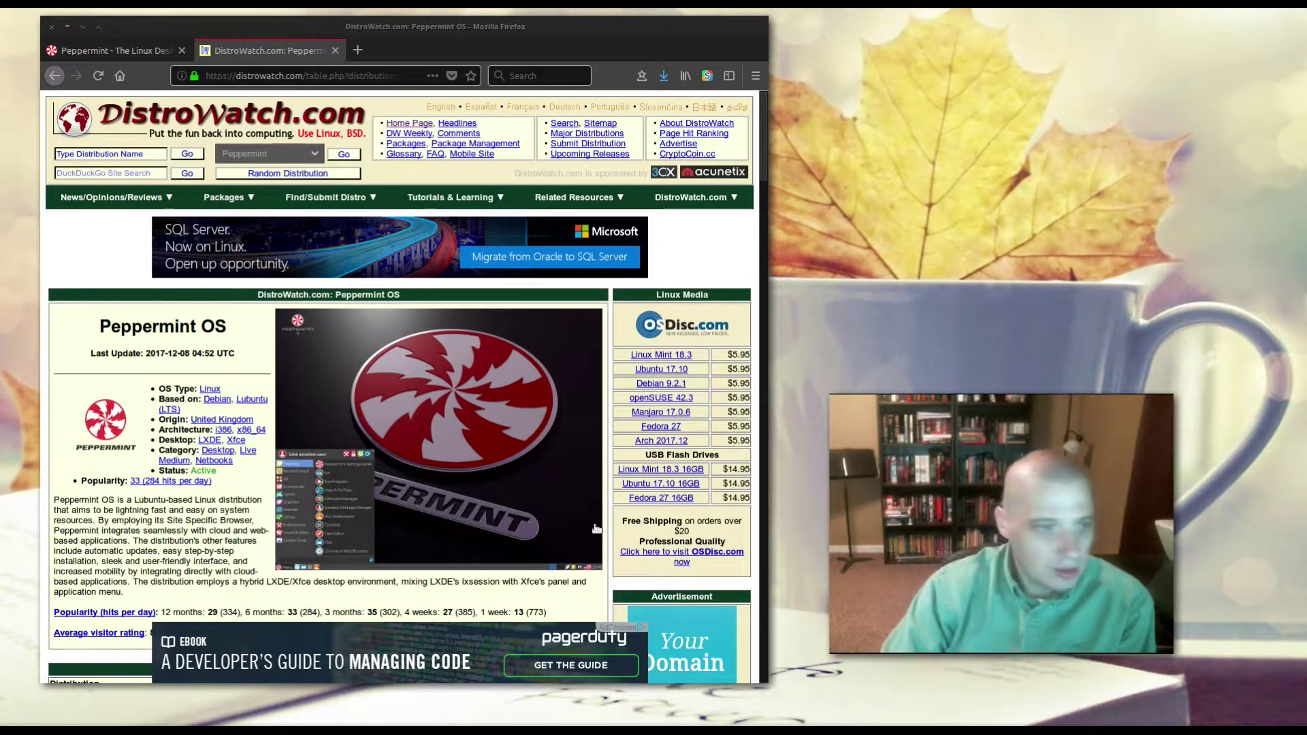
Step: Scroll the DistroWatch Peppermint OS page, then close its tab to leave peppermintos.com showing
scroll(595, 529, down, 1)
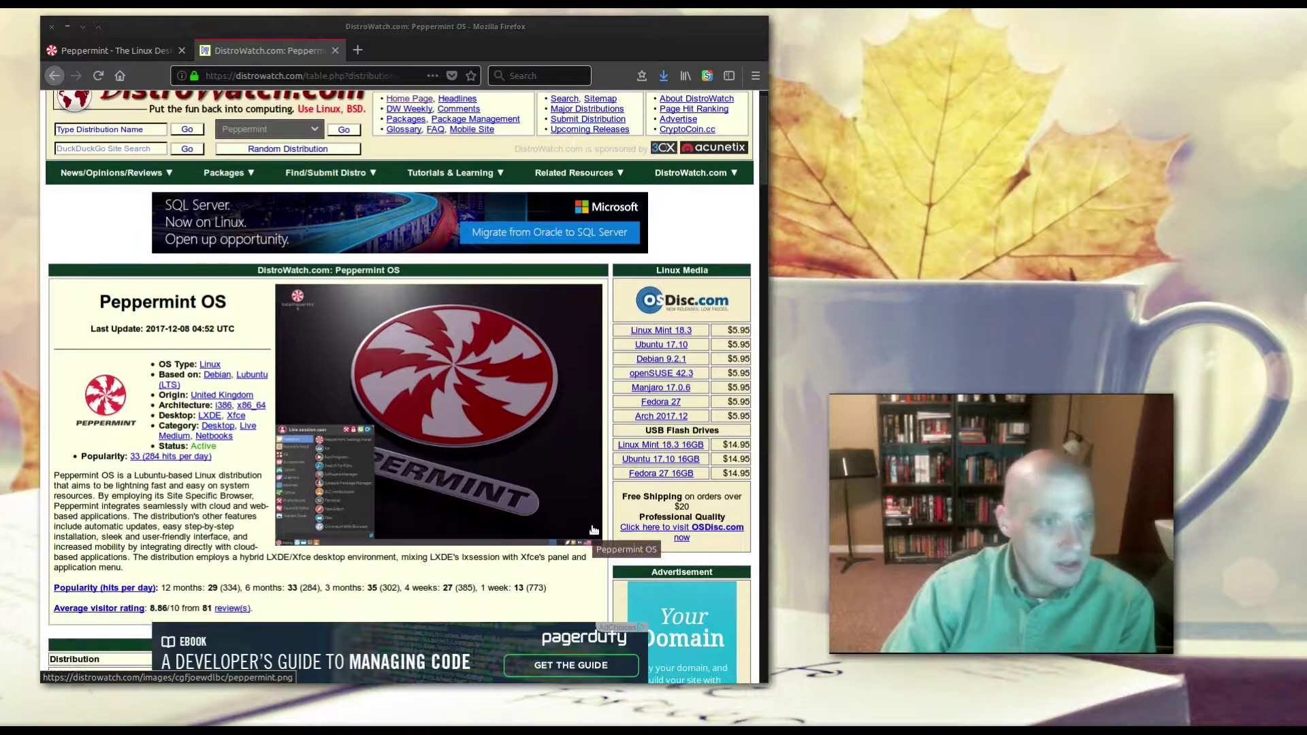
scroll(593, 530, down, 2)
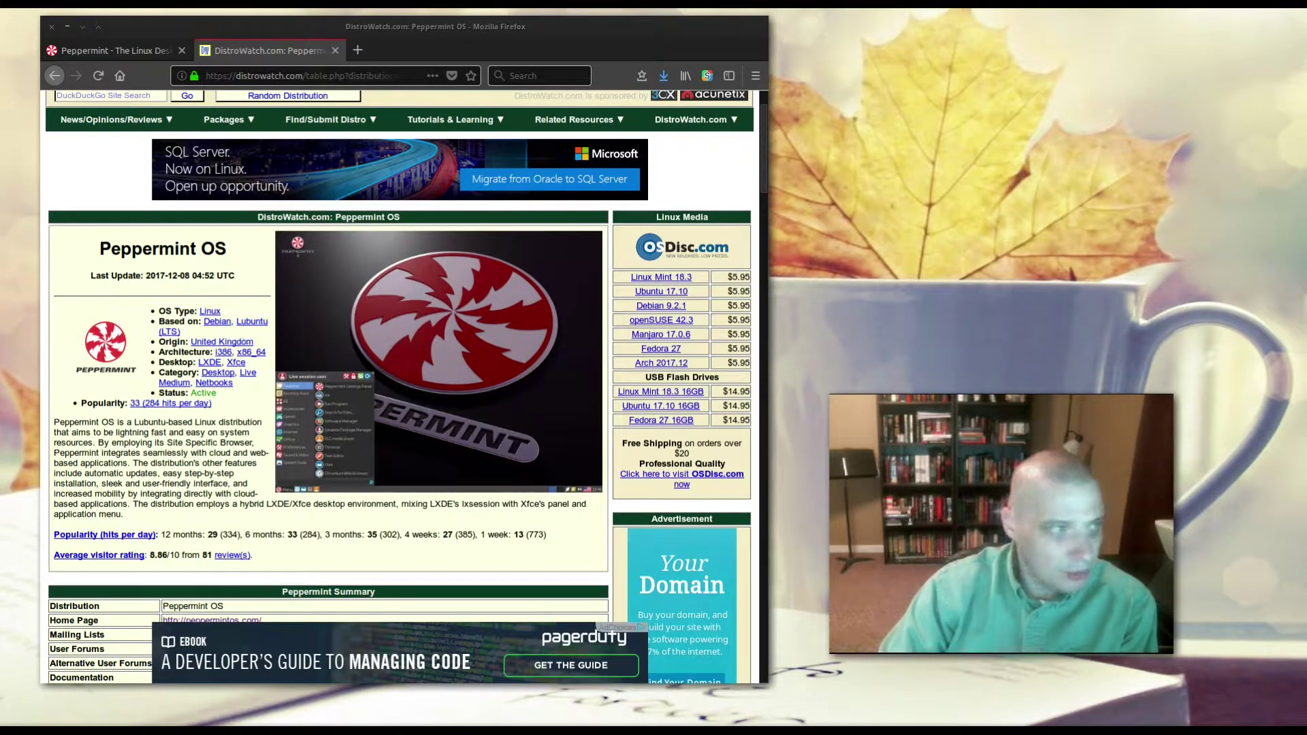
key(ctrl+w)
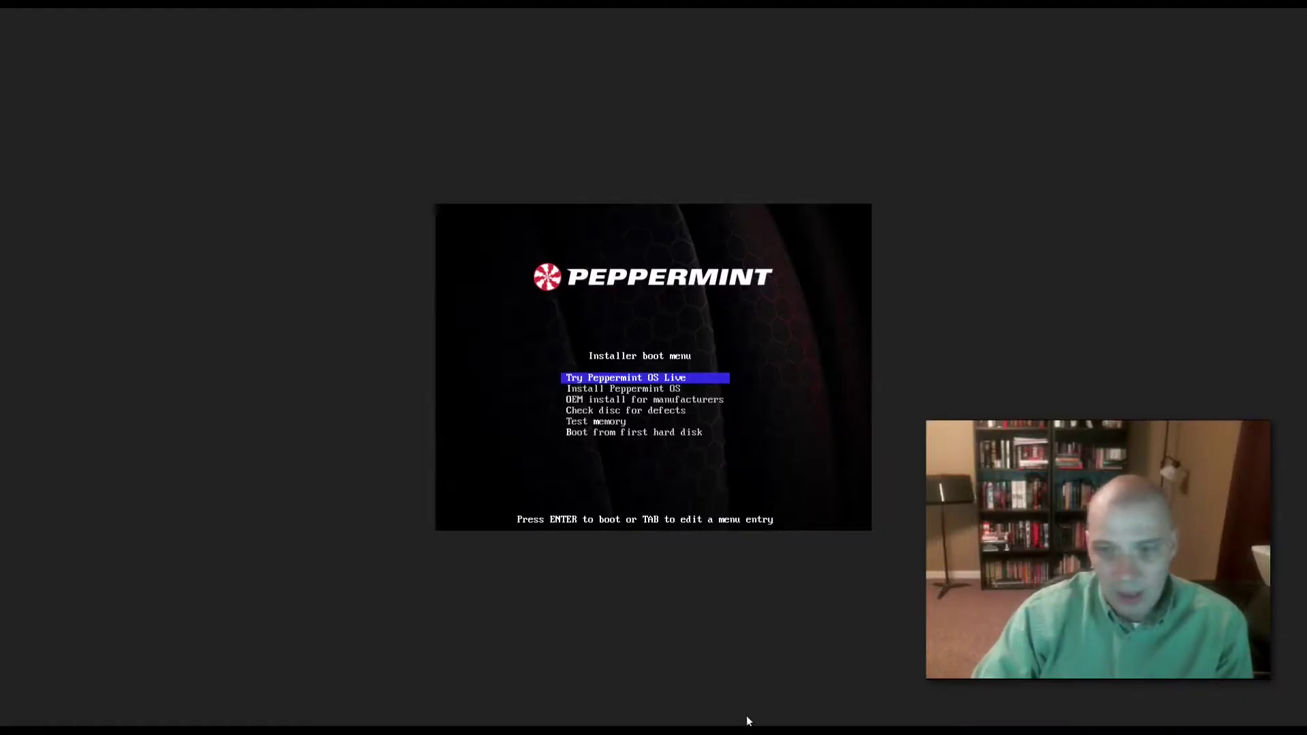
Step: Boot the Peppermint OS installer and enable downloading updates and third-party software
click(786, 456)
key(Return)
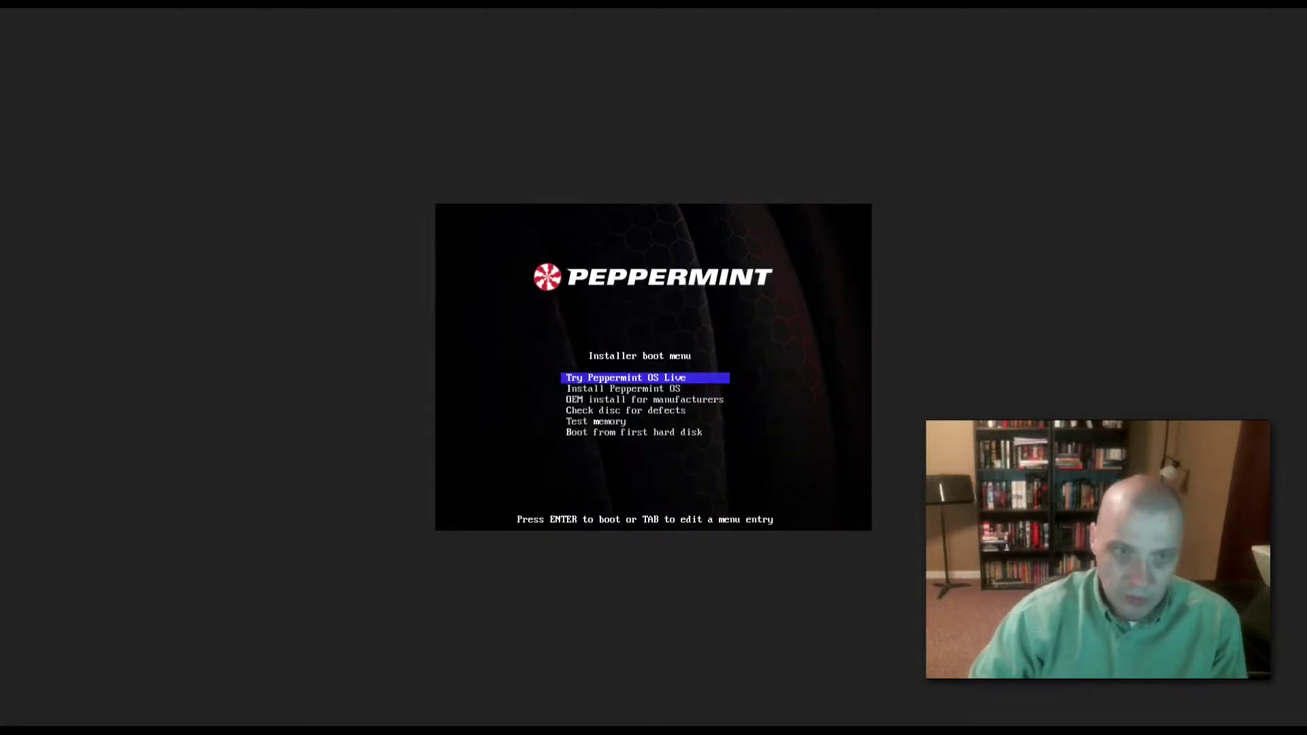
key(Down)
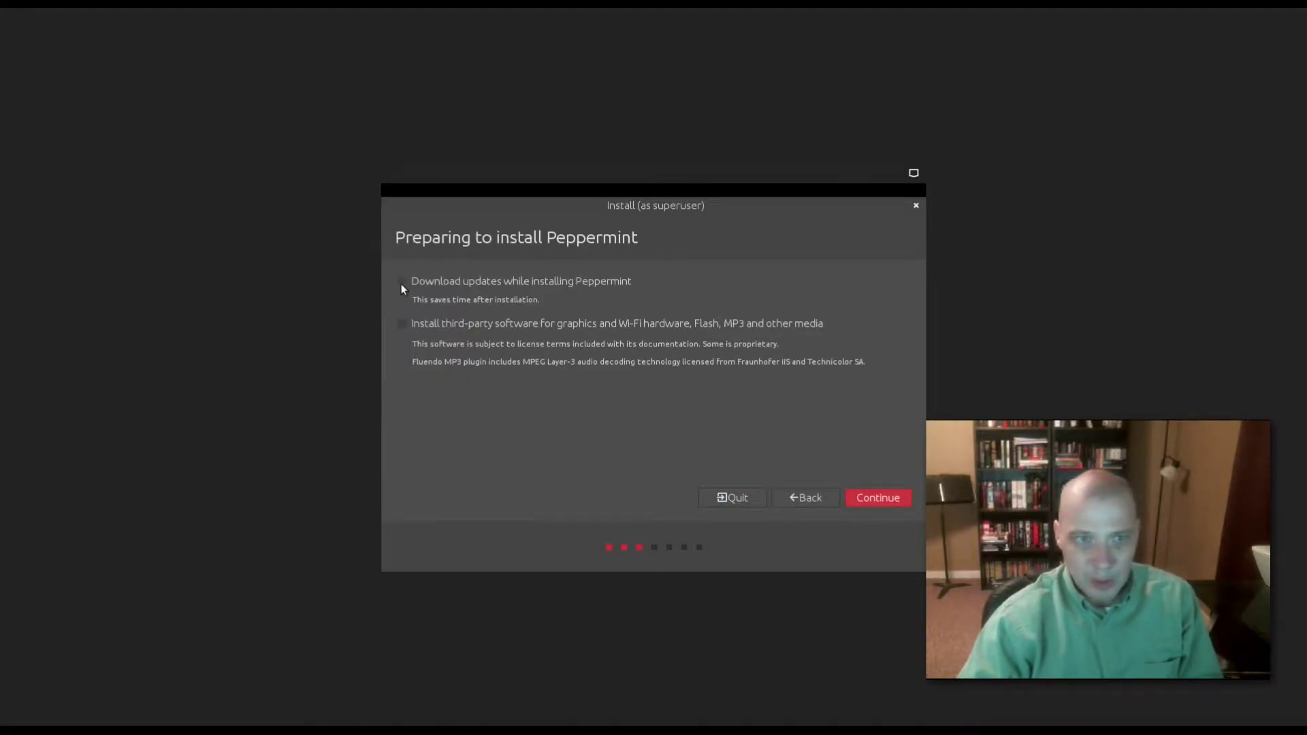
click(401, 281)
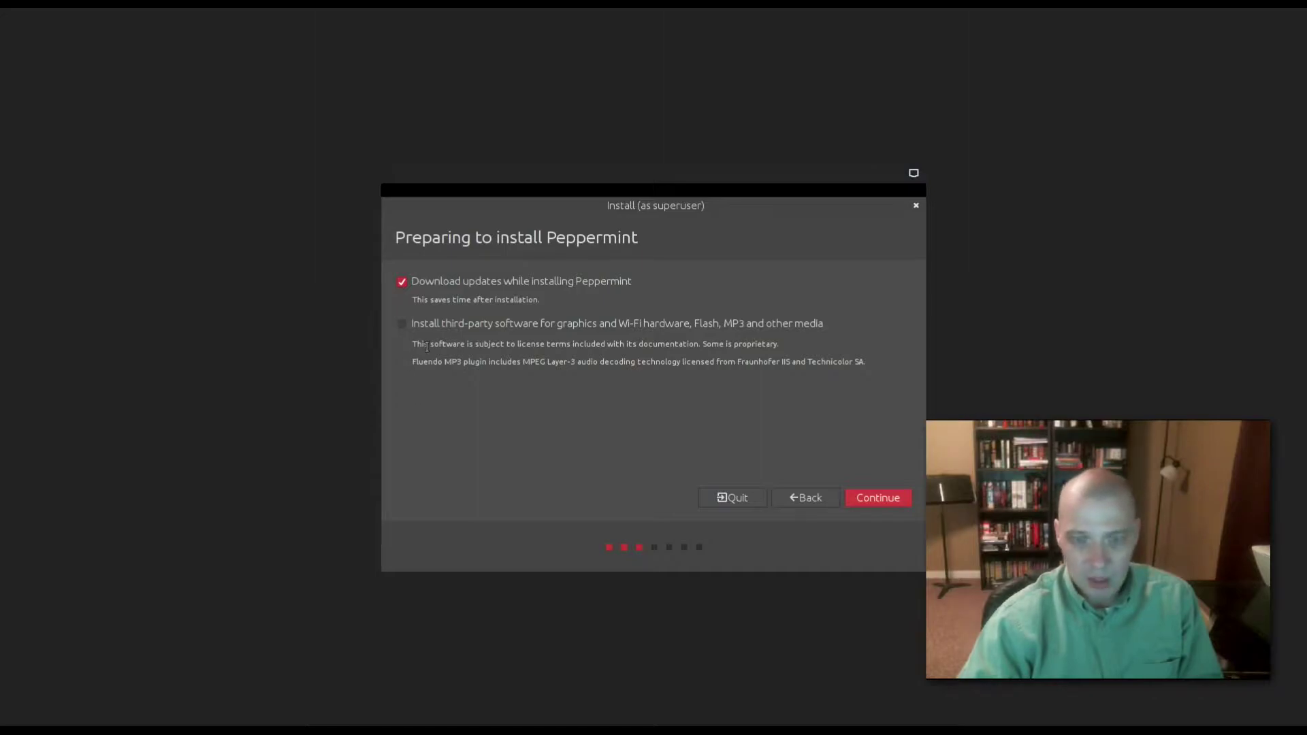
click(403, 324)
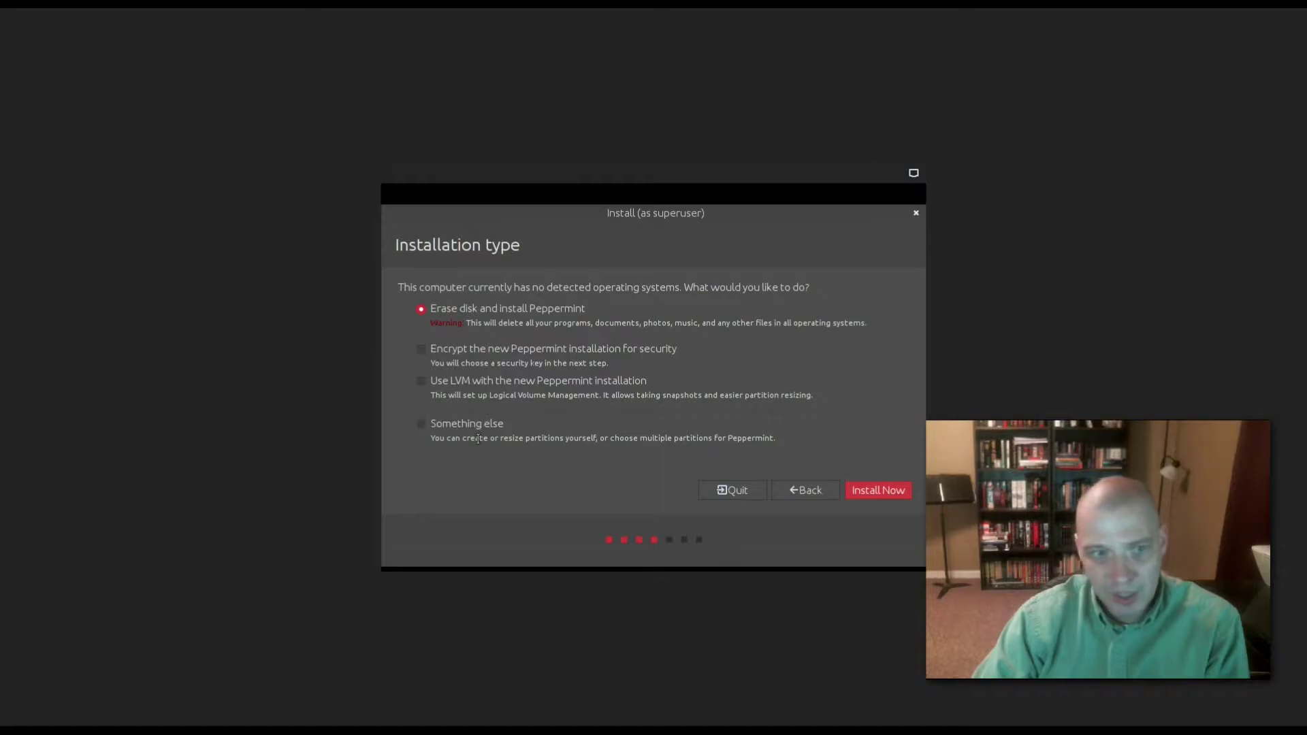
Step: Erase the disk, confirm the partition changes, and keep Chicago and the English (US) keyboard
key(Return)
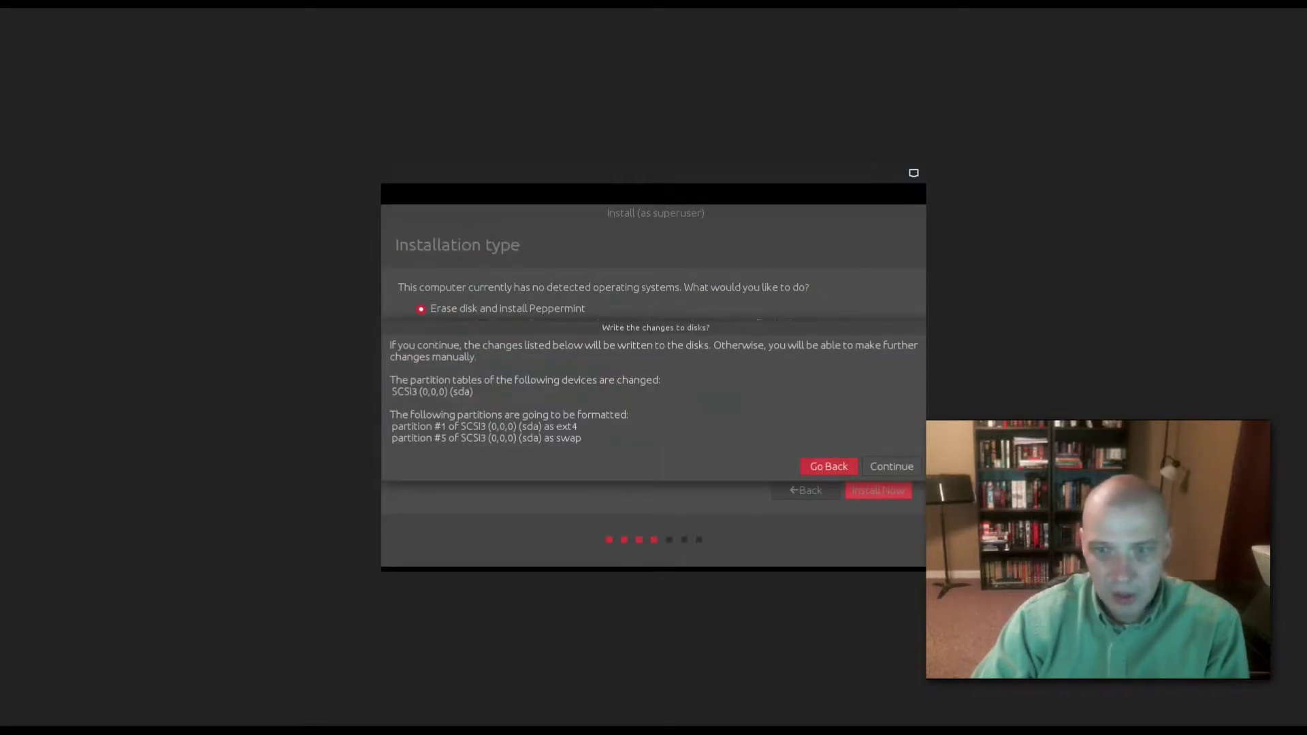
key(Return)
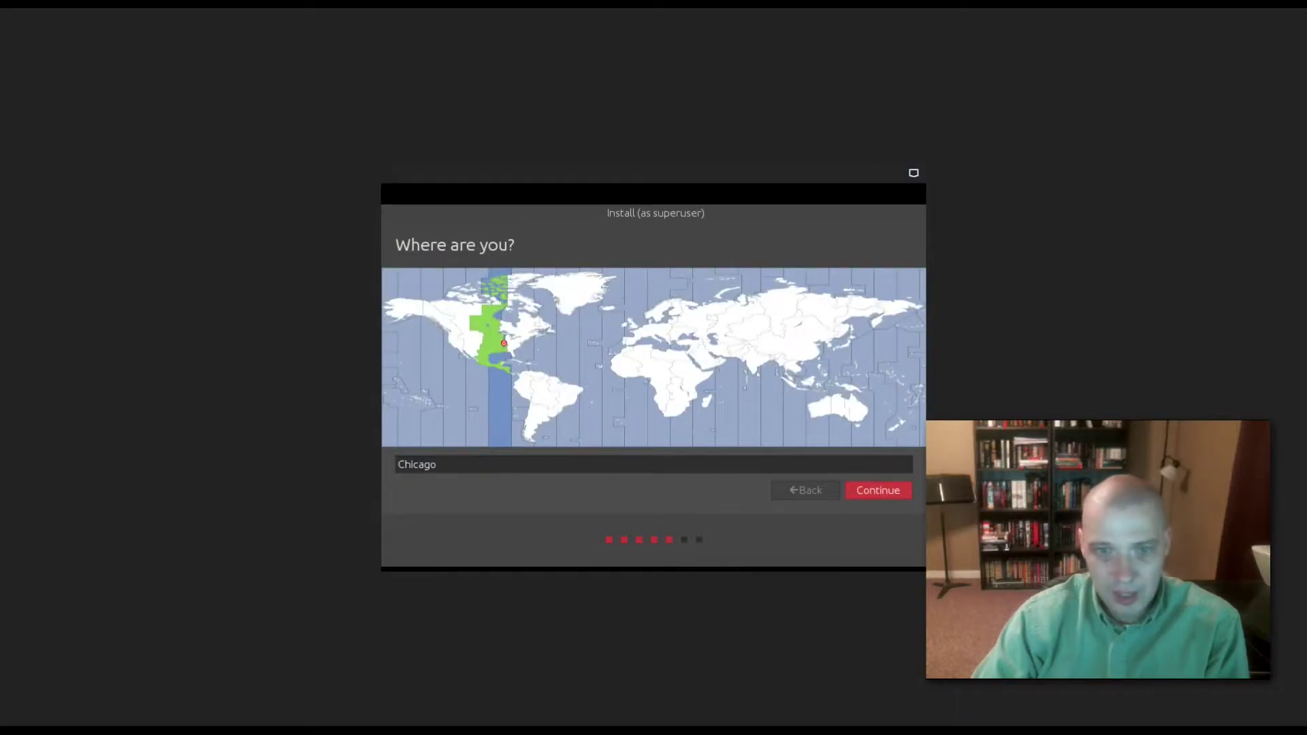
key(Return)
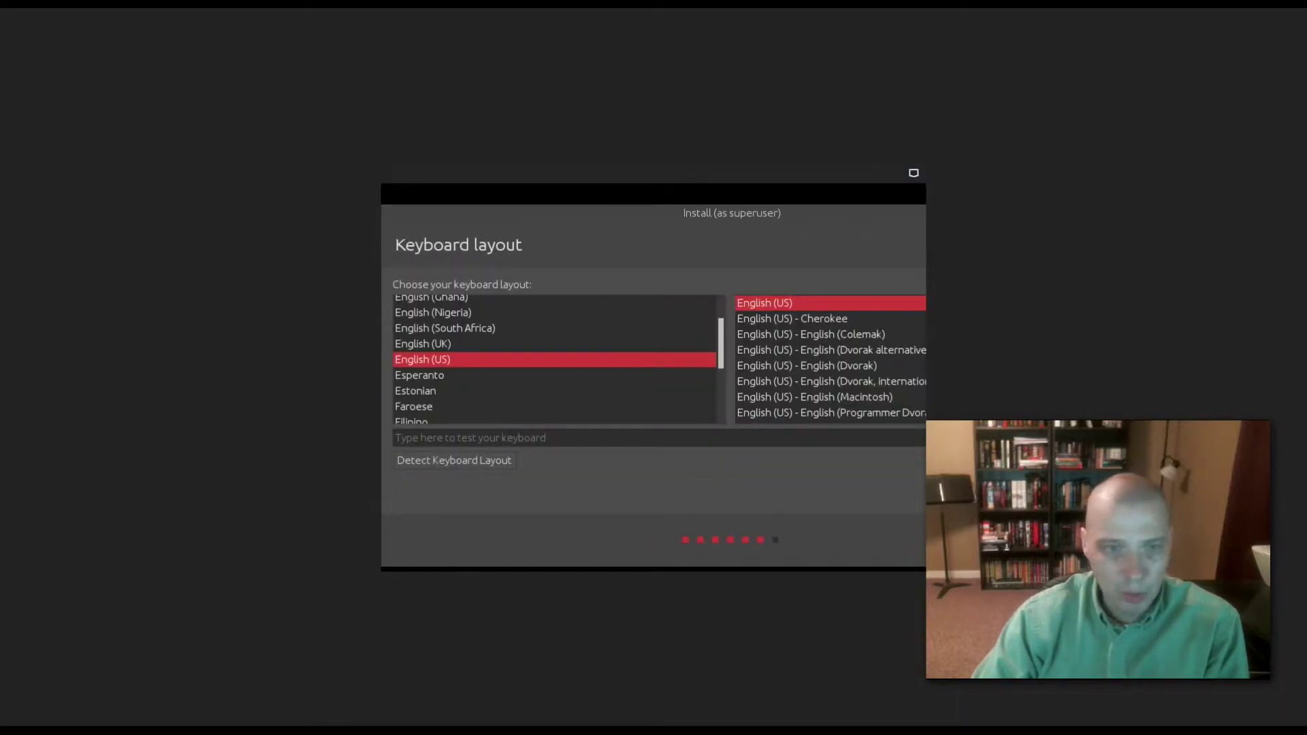
key(Return)
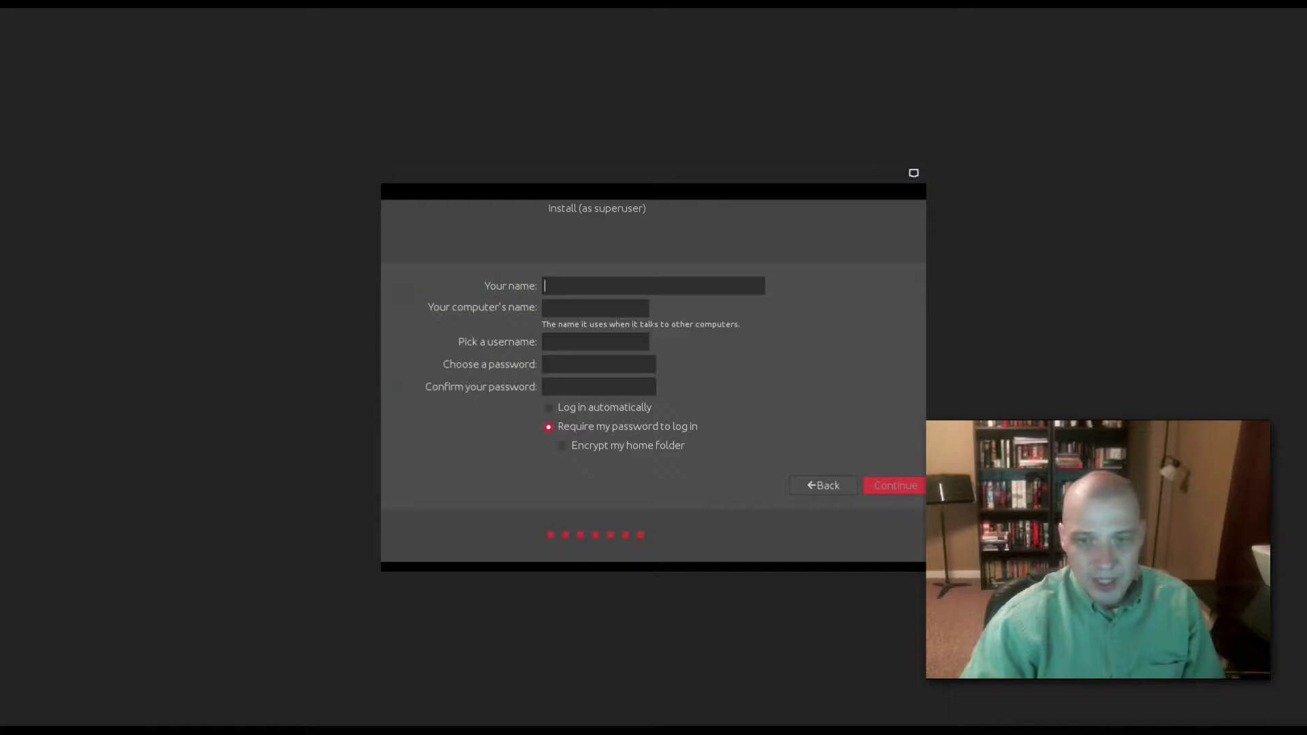
Step: Create the 'peppermint' user account with a confirmed password and continue installing
text(peppermint)
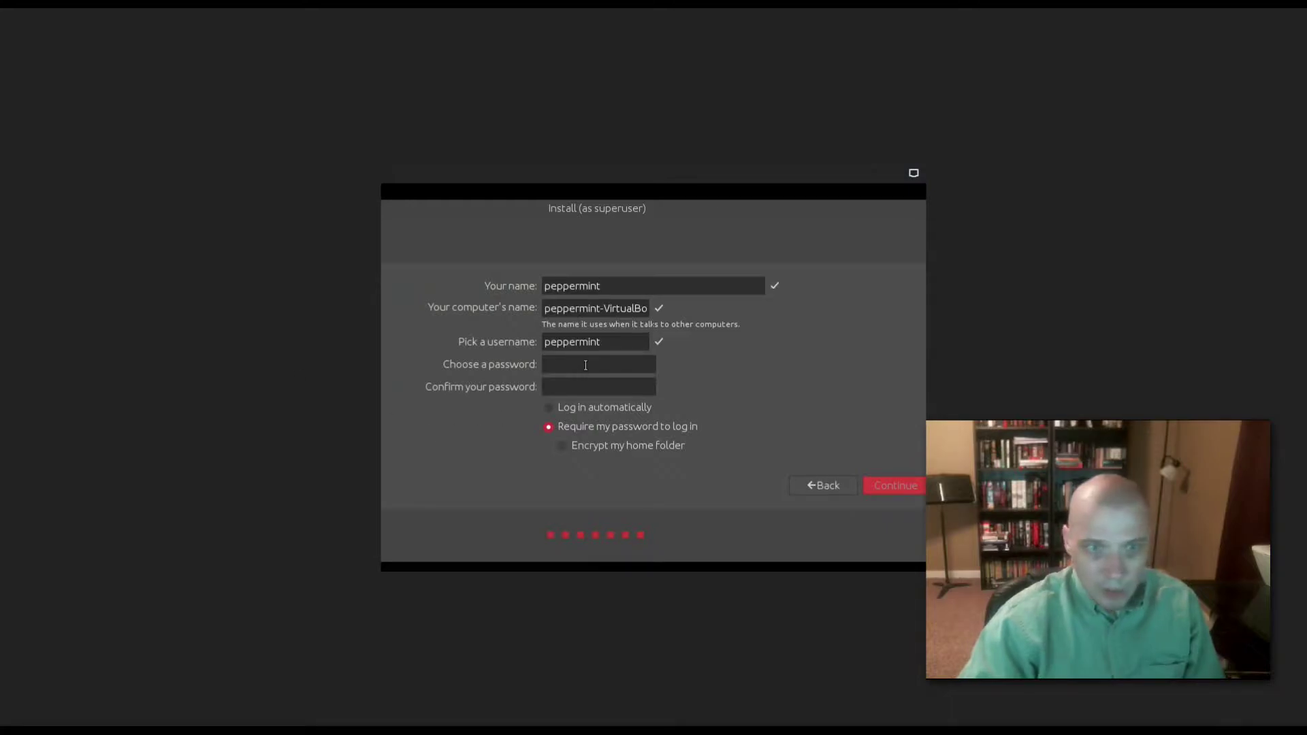
click(586, 365)
text(1234567)
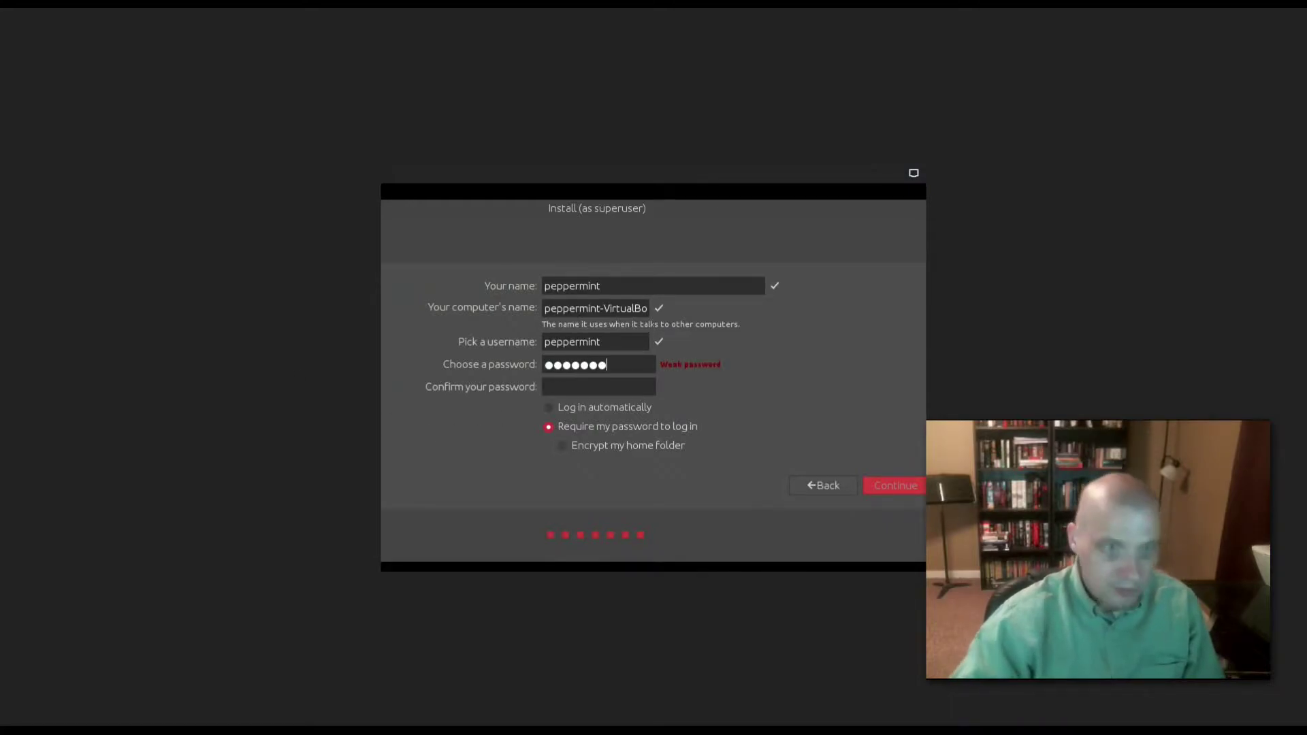
key(Tab)
text(1234567)
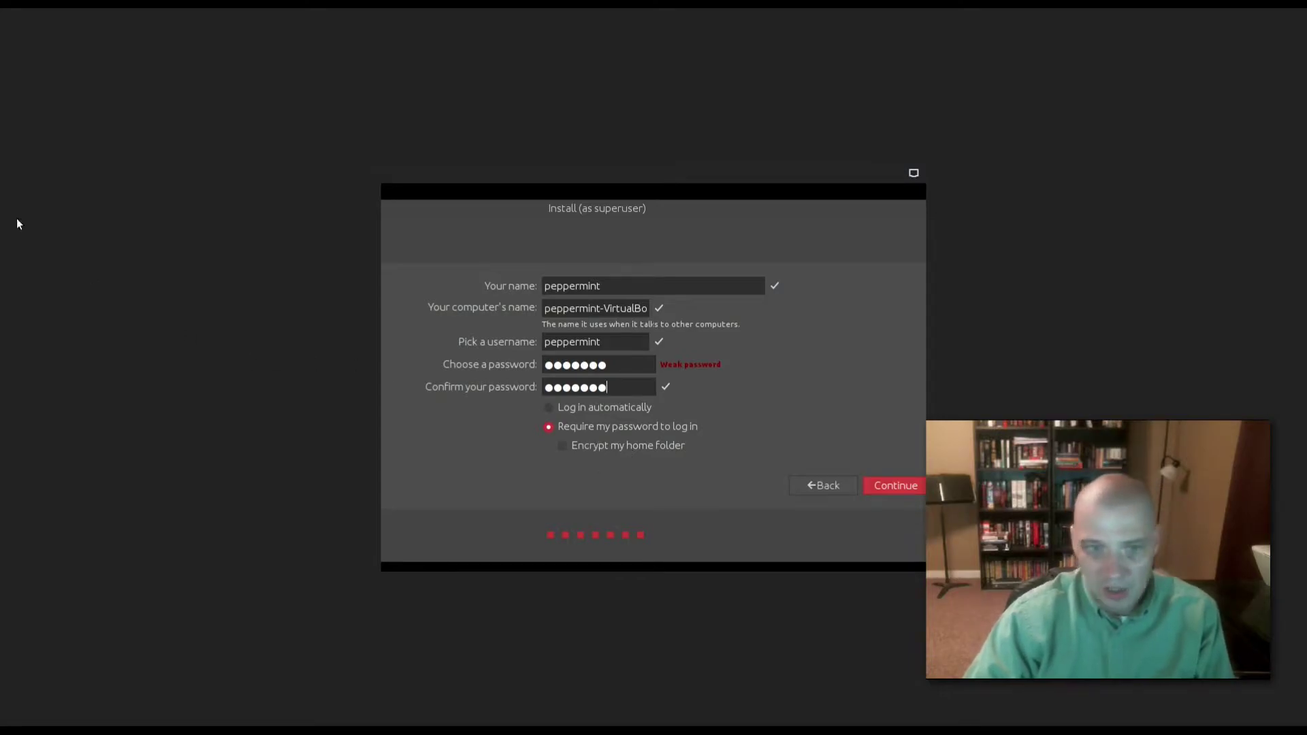
key(Return)
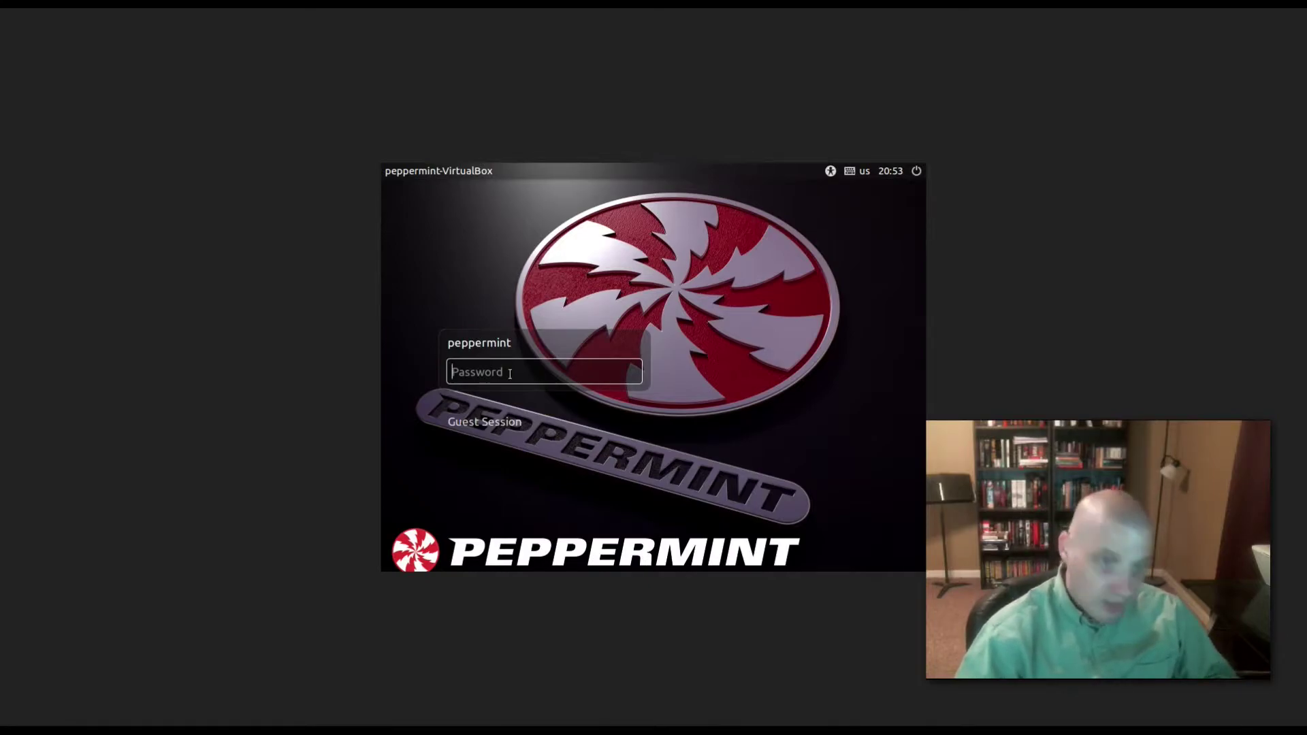
Step: Enter the account password at the login screen
text(•••••••)
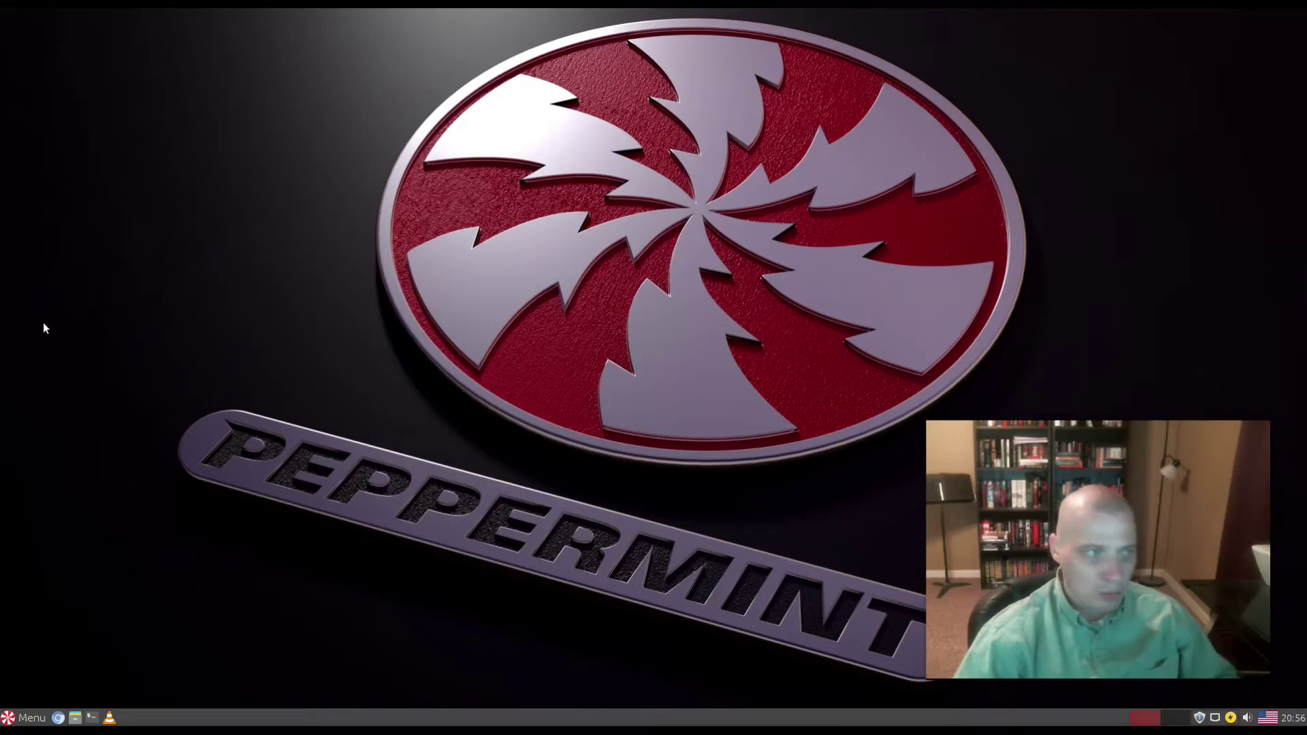
Step: Open the application menu, browse Games, then show the Accessories category
key(super)
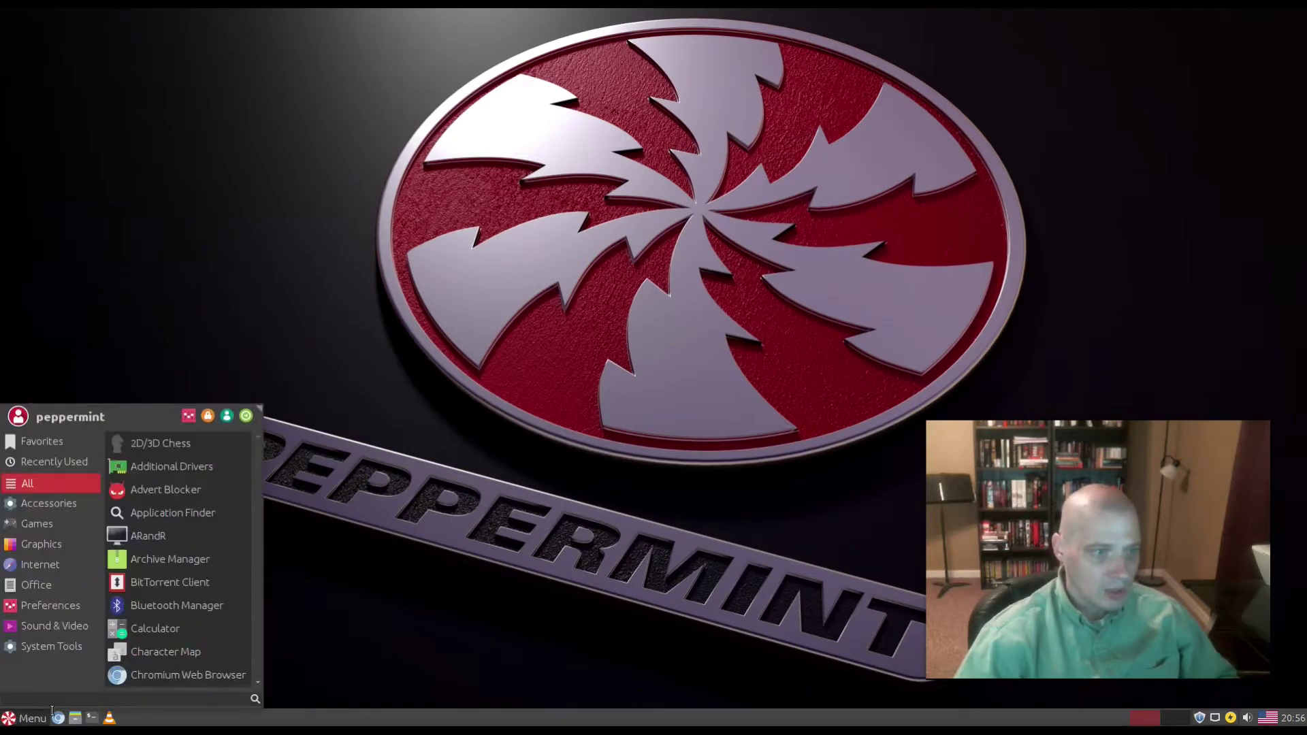
click(53, 525)
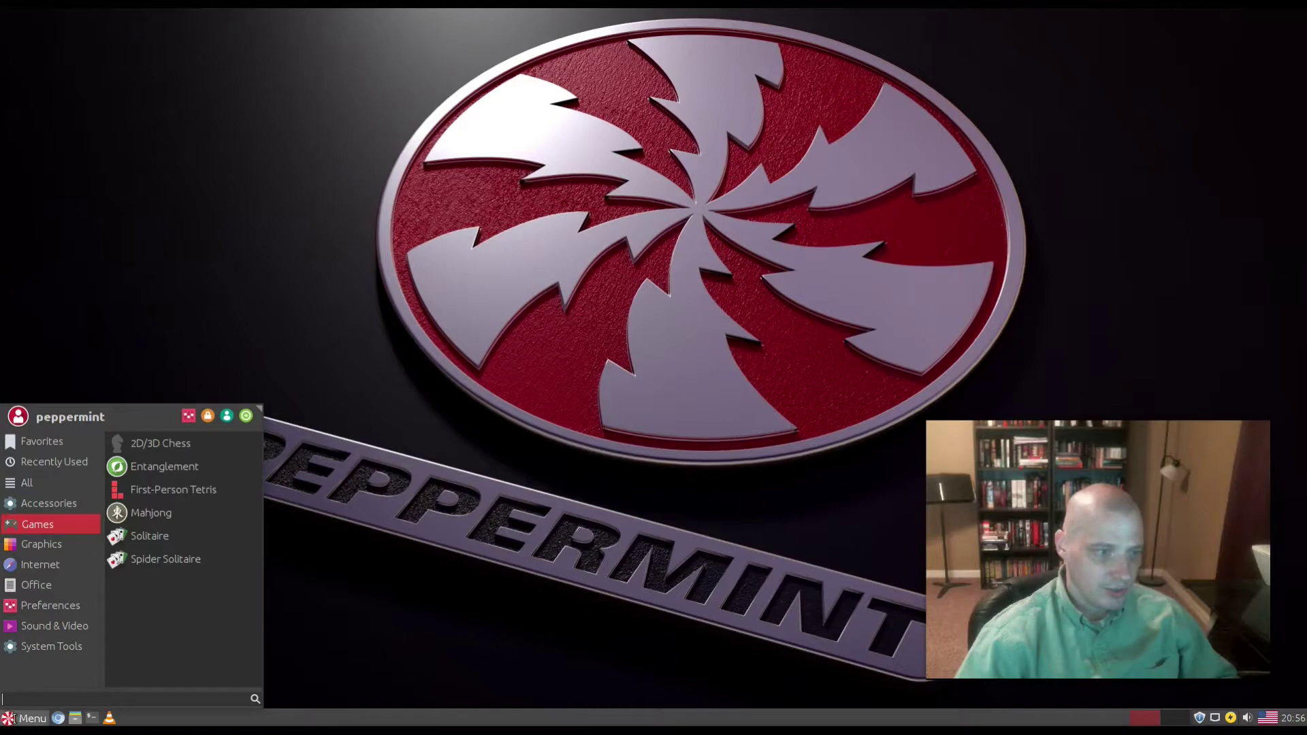
click(53, 505)
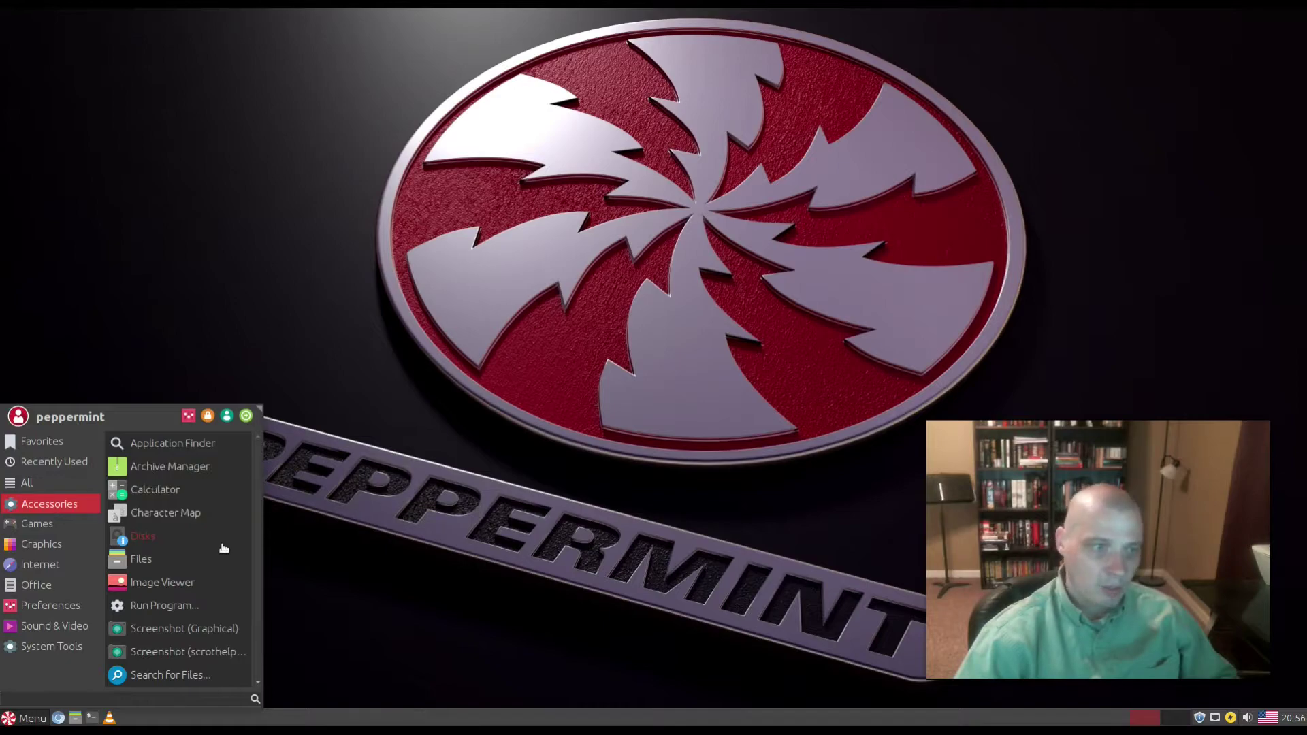
Step: Open Files, check Nemo's About box showing version 3.4.7, then close it and the window
click(132, 565)
click(588, 190)
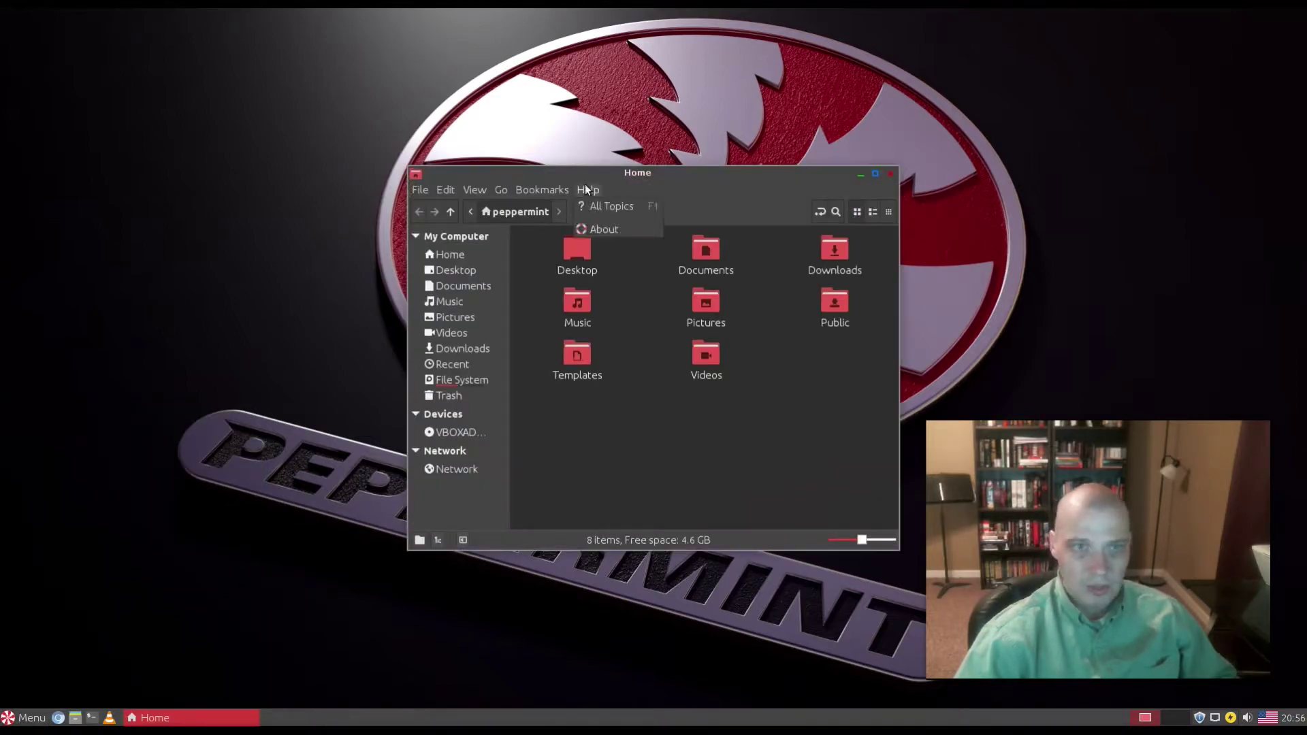
click(594, 230)
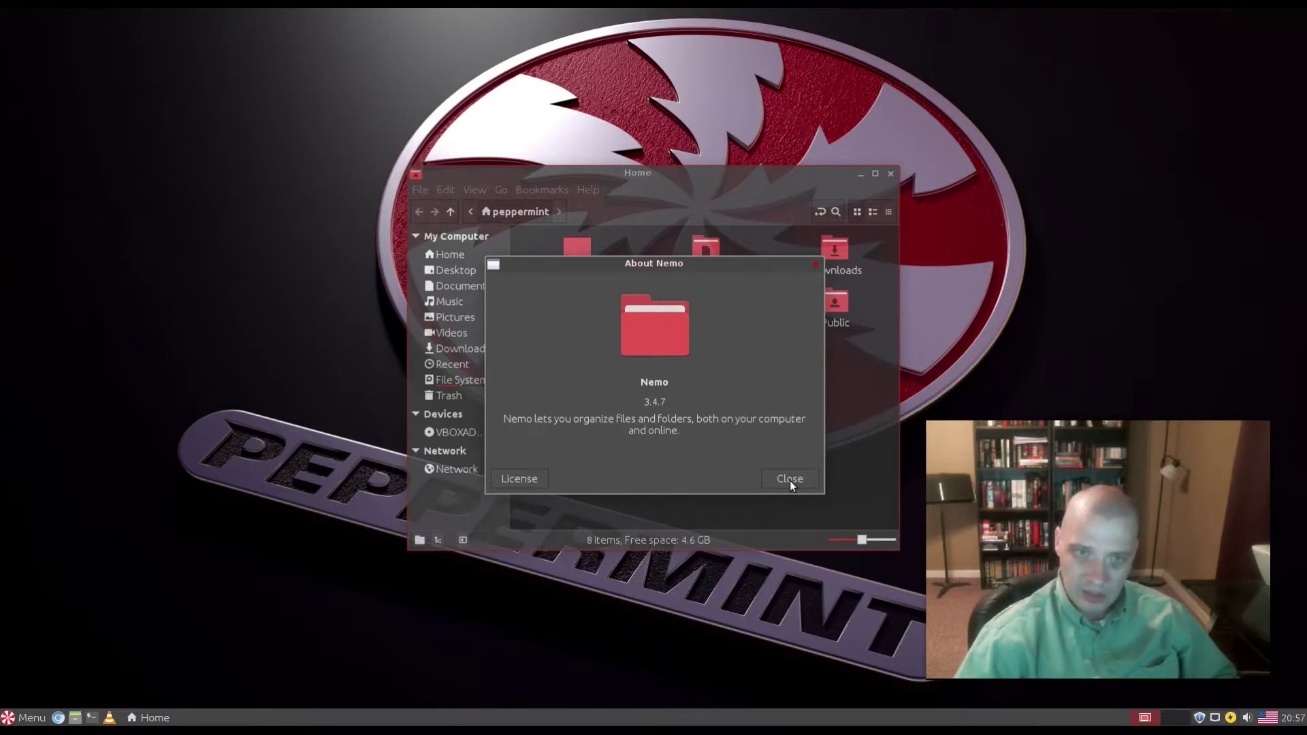
click(790, 479)
click(891, 172)
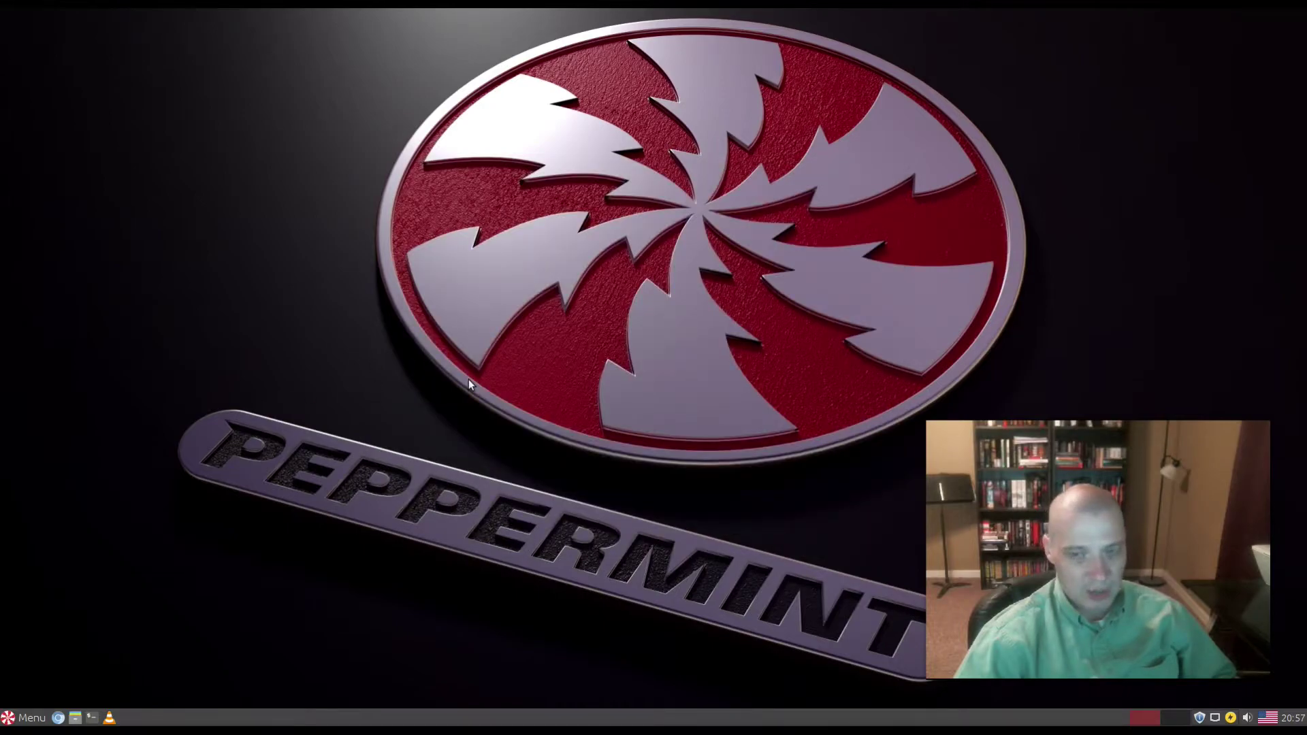
Step: Open the Application Finder from the menu's Accessories list, then close it
click(39, 720)
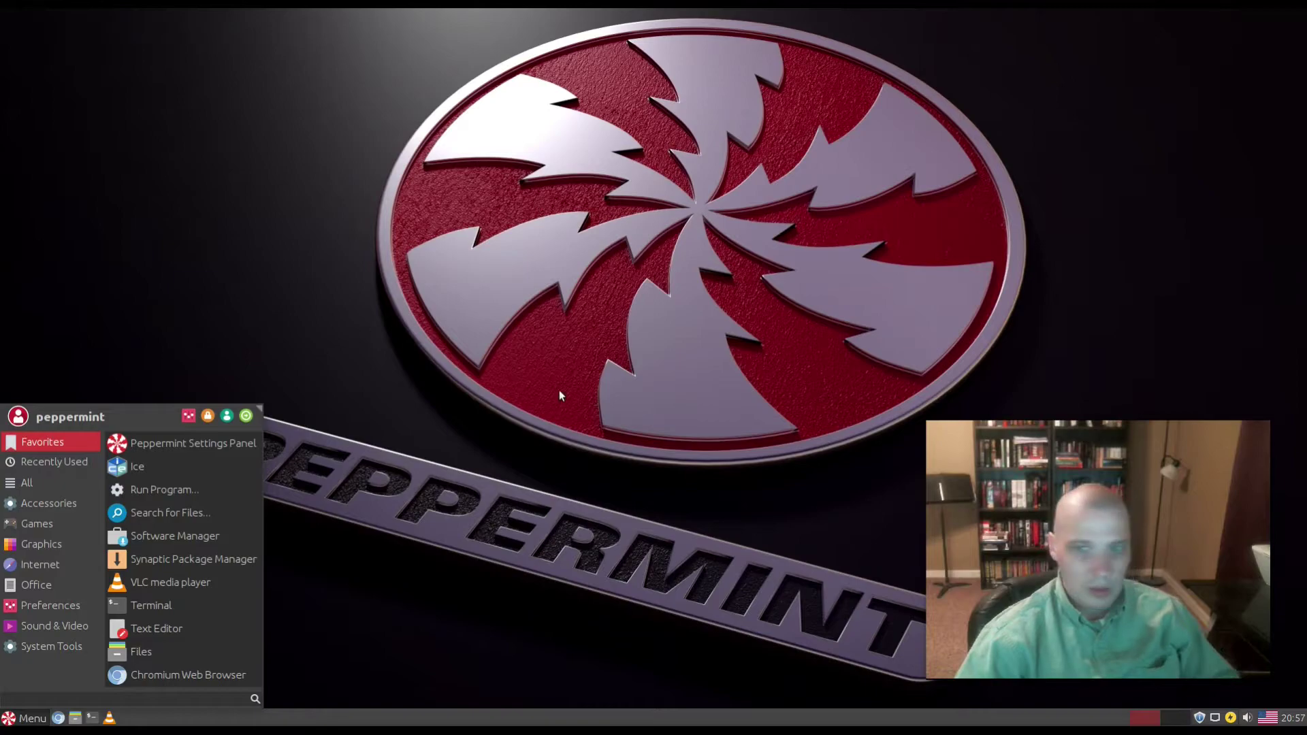
mouse_move(63, 504)
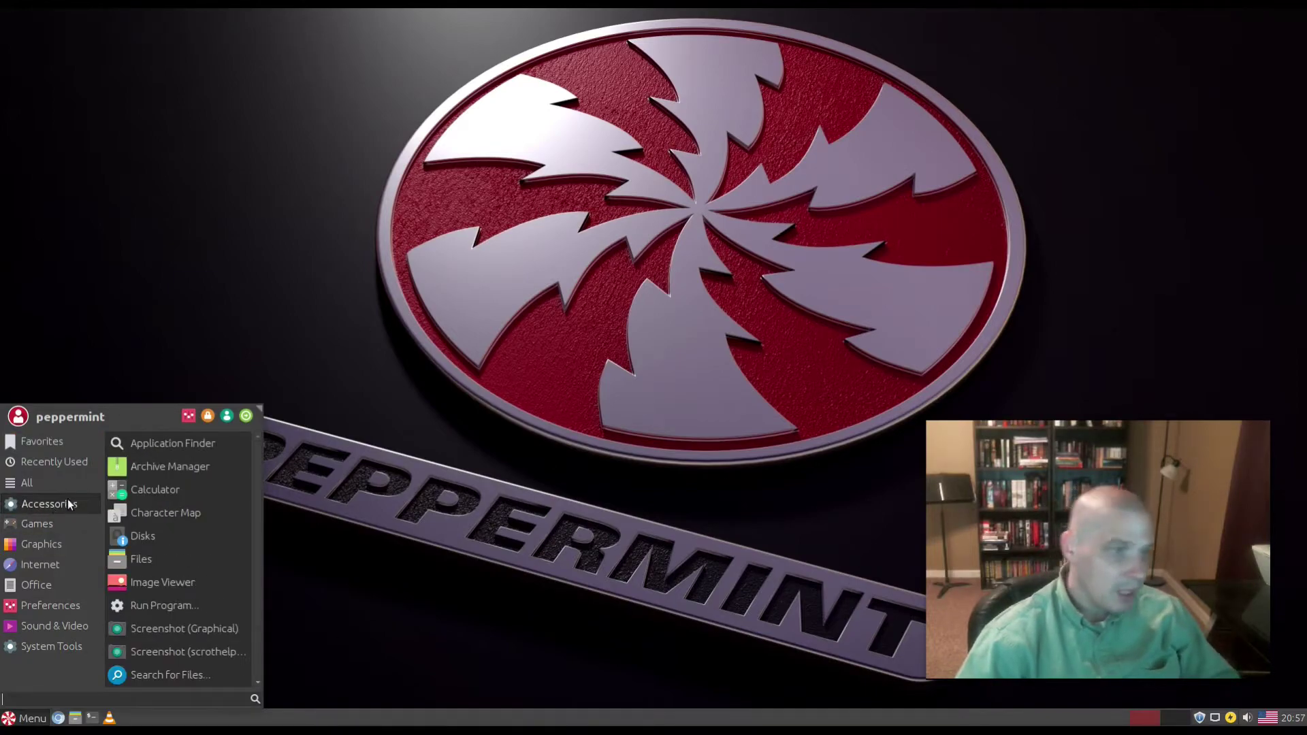
scroll(184, 587, down, 1)
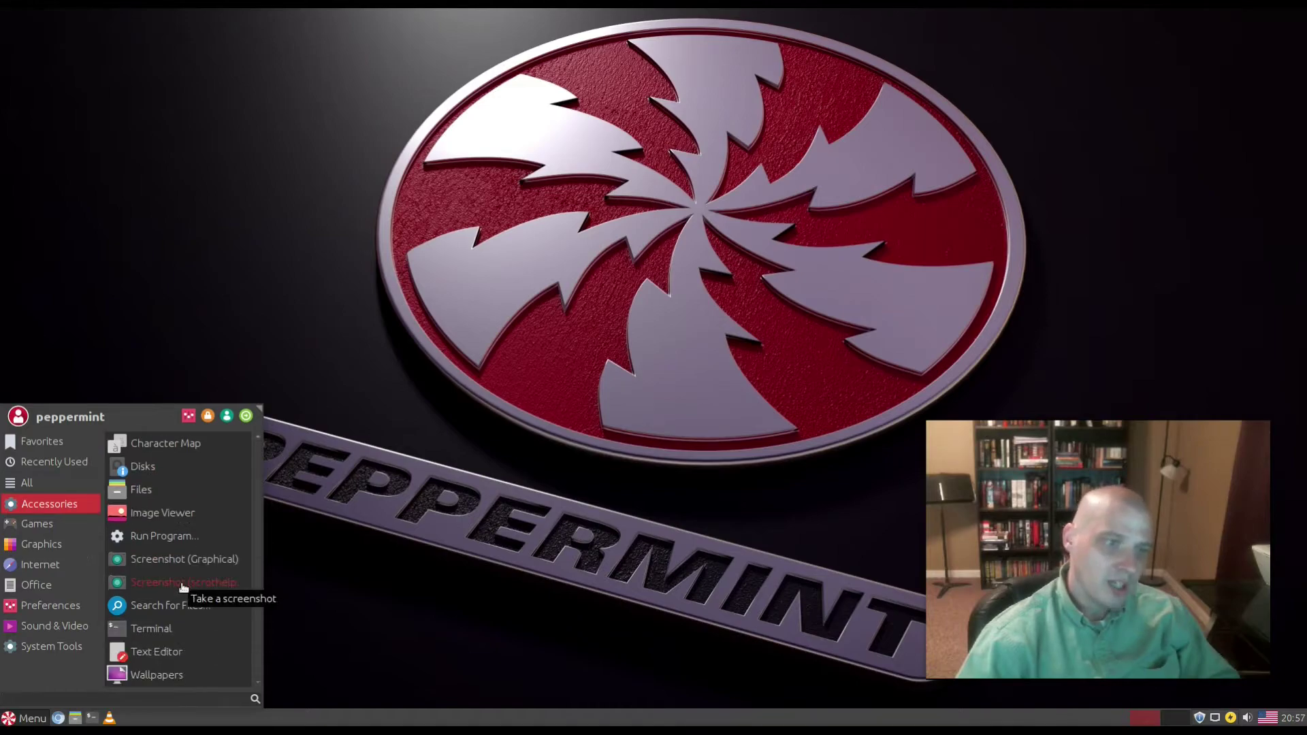
click(185, 537)
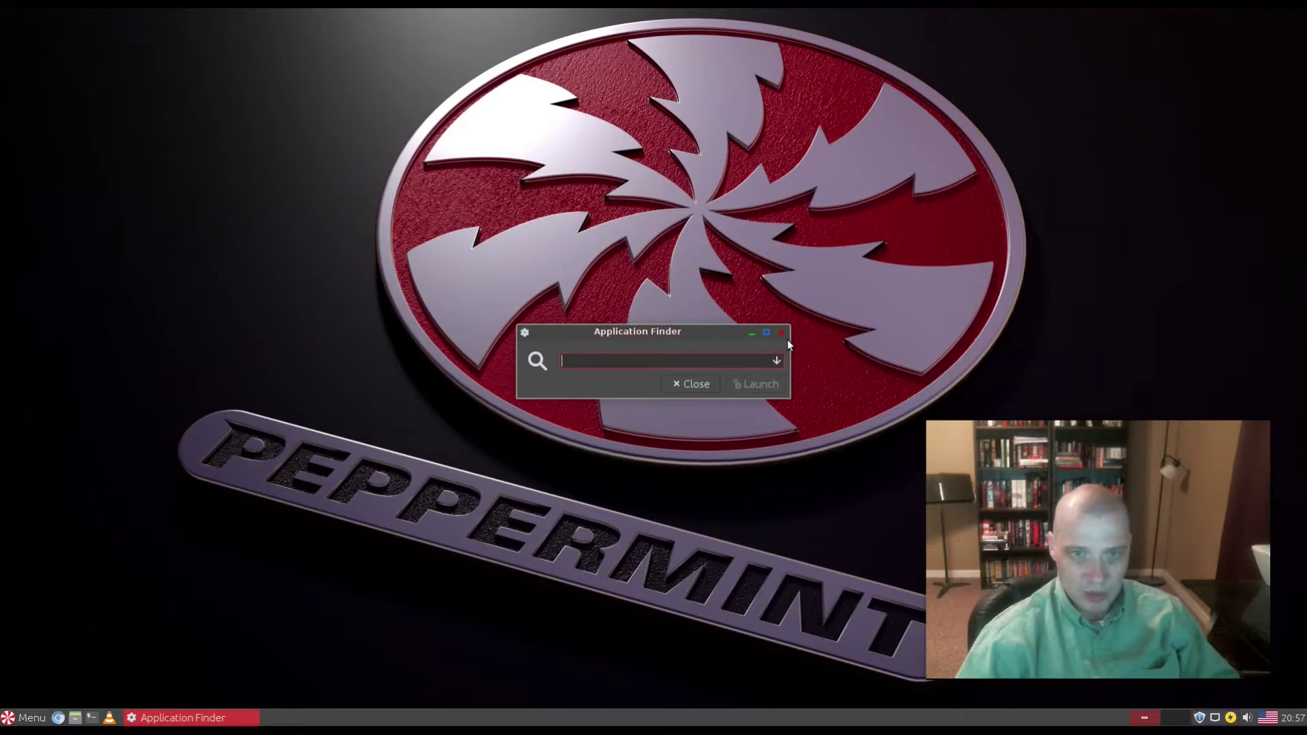
click(781, 332)
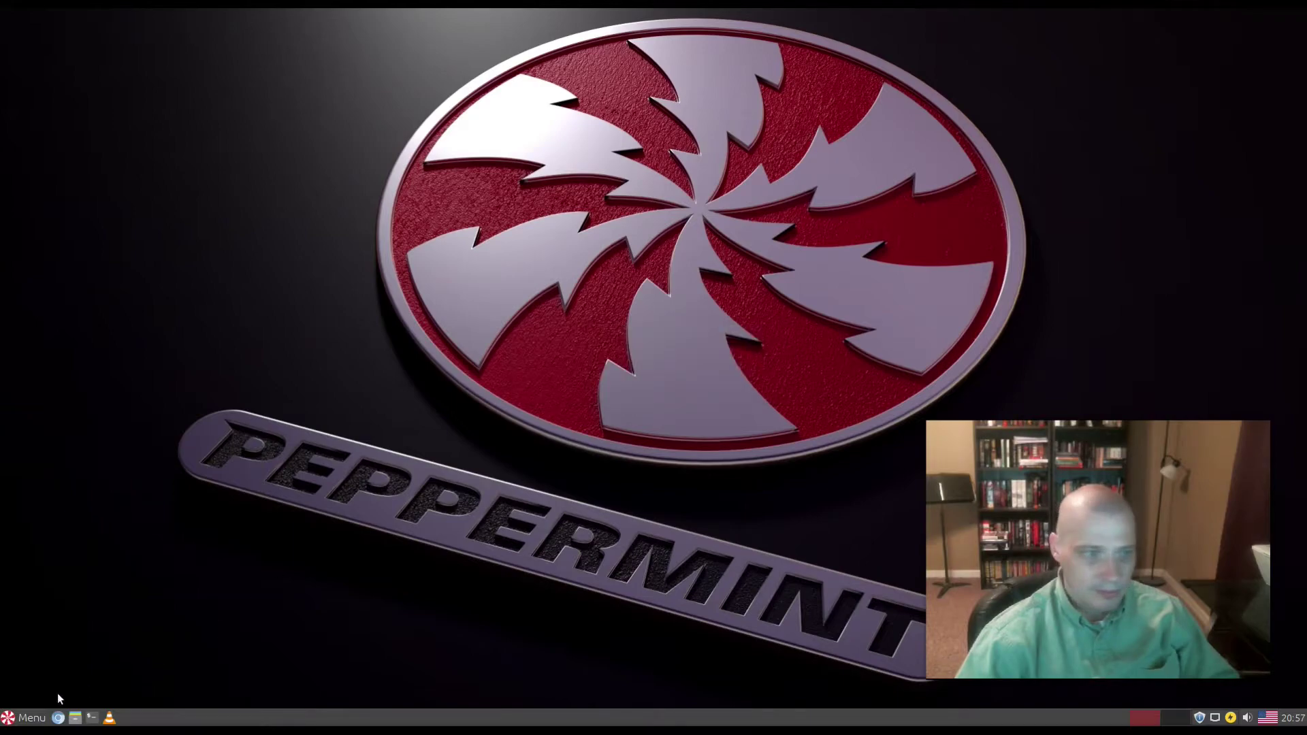
Step: Launch Terminal from the application menu's Accessories list
click(30, 715)
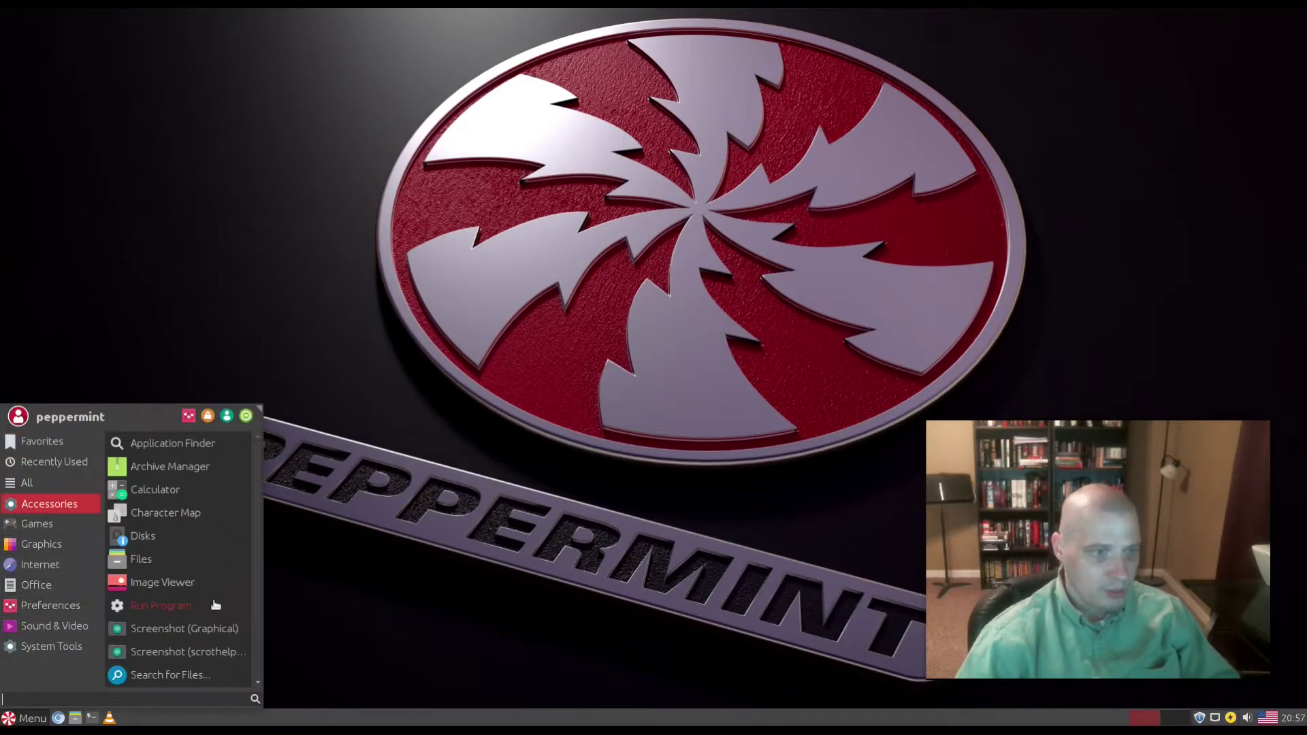
scroll(211, 602, down, 3)
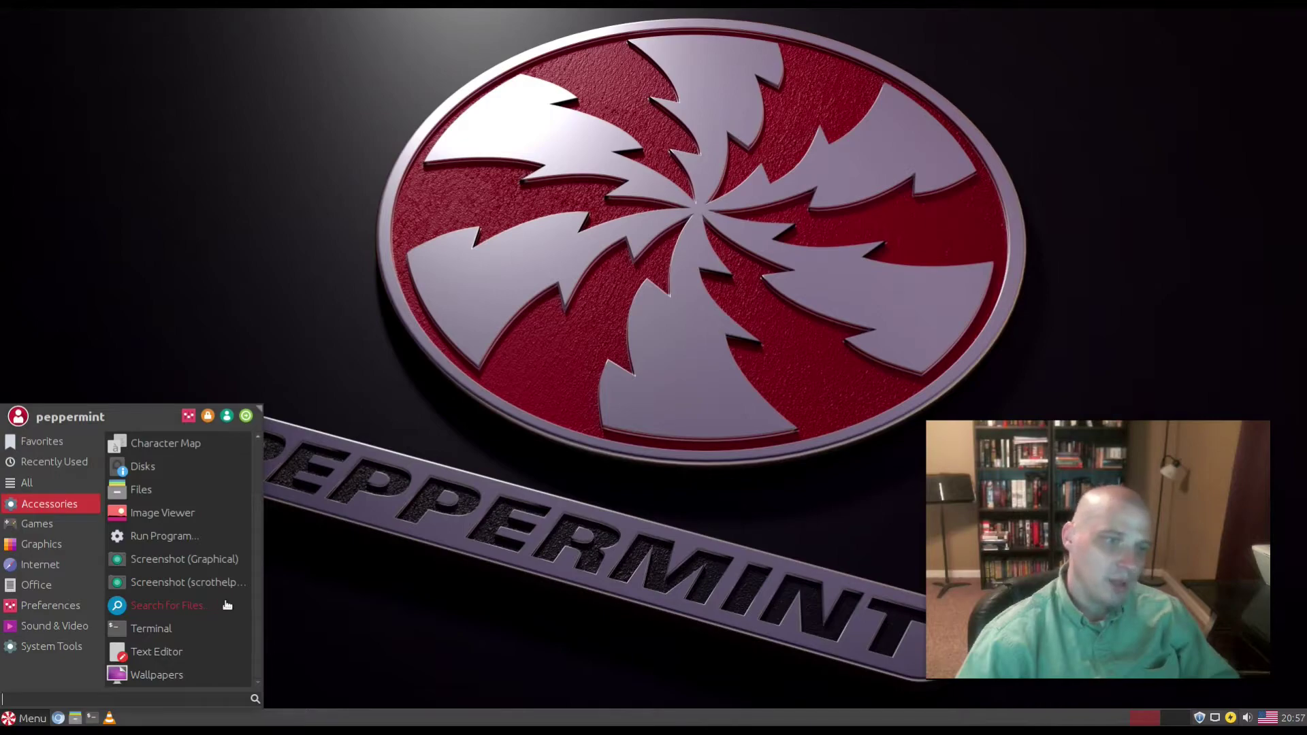
click(175, 631)
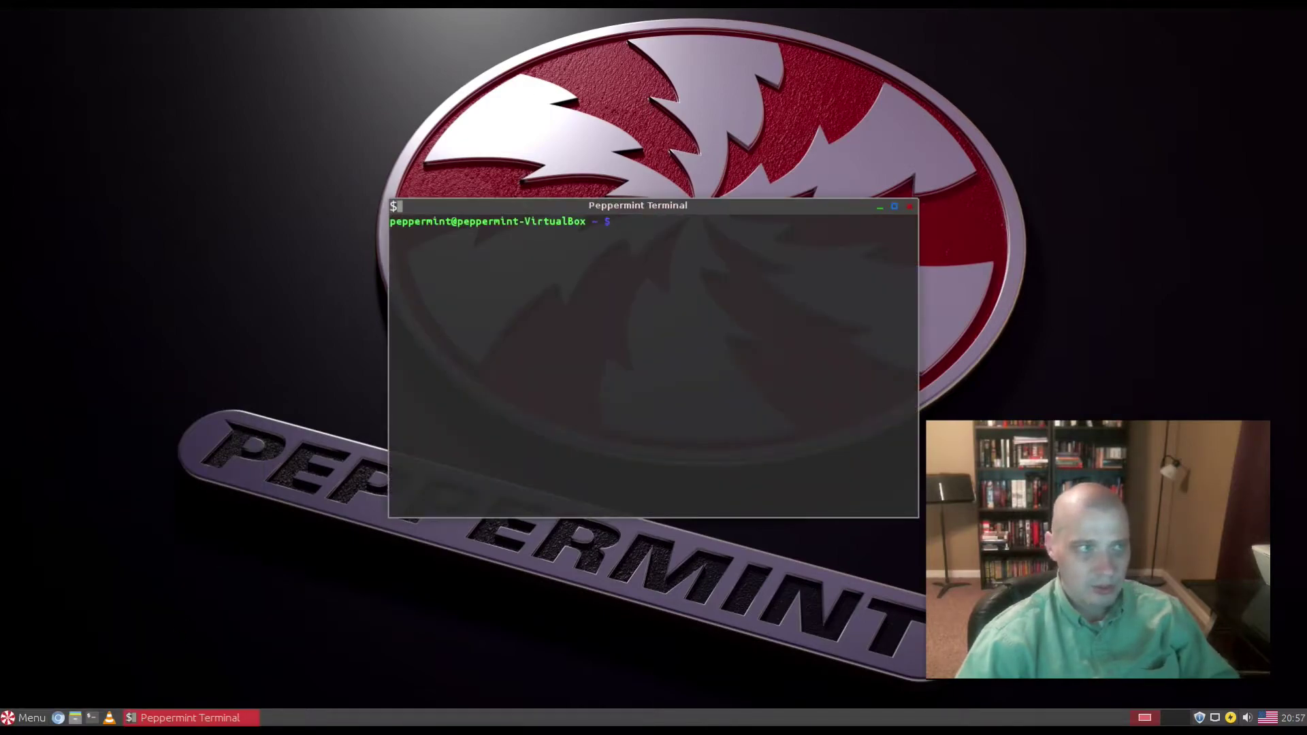
Step: Look through the terminal's context menu and window menu, dismissing both
right_click(641, 305)
mouse_move(721, 437)
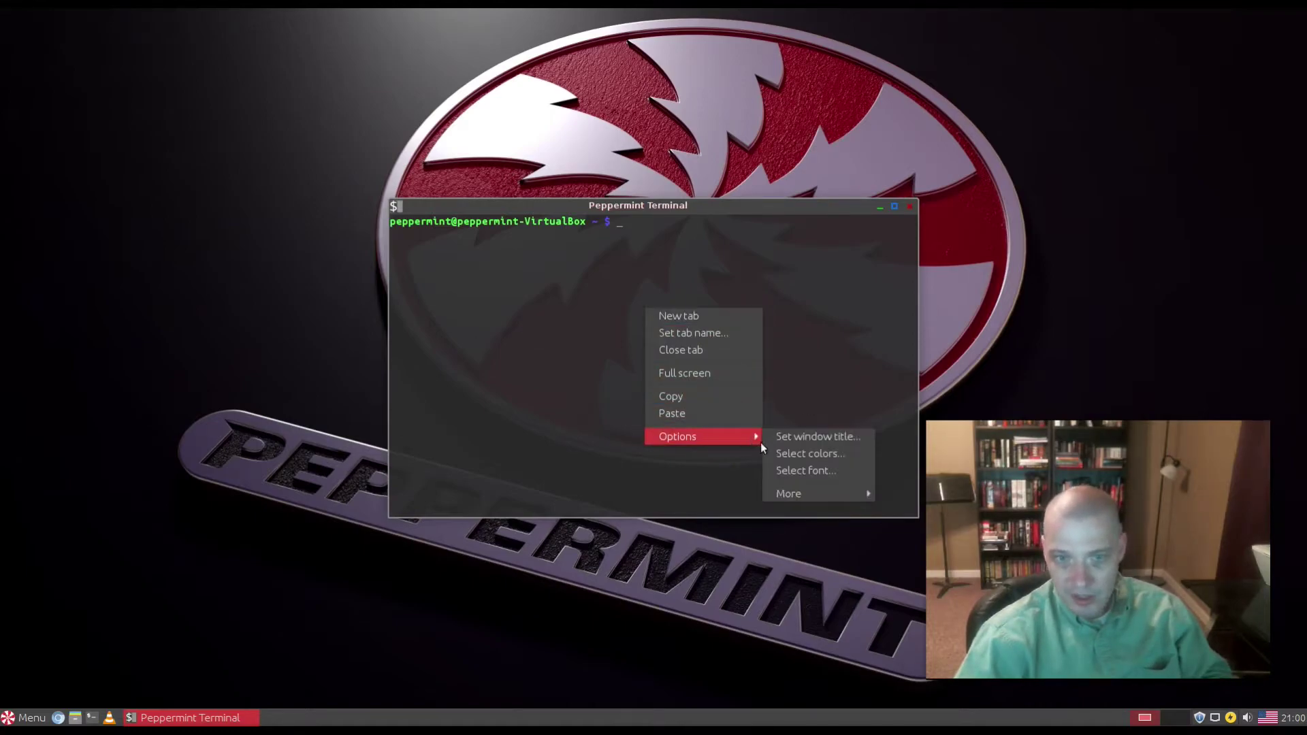
click(421, 228)
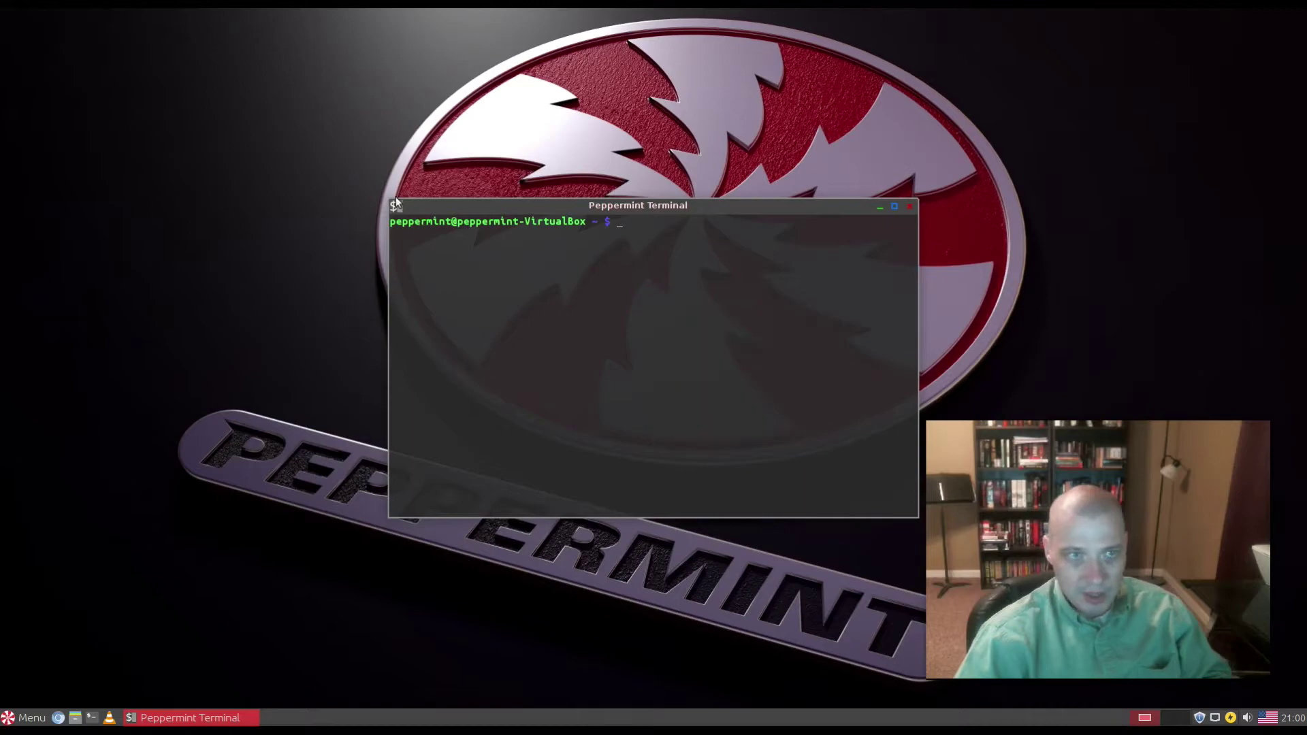
click(396, 201)
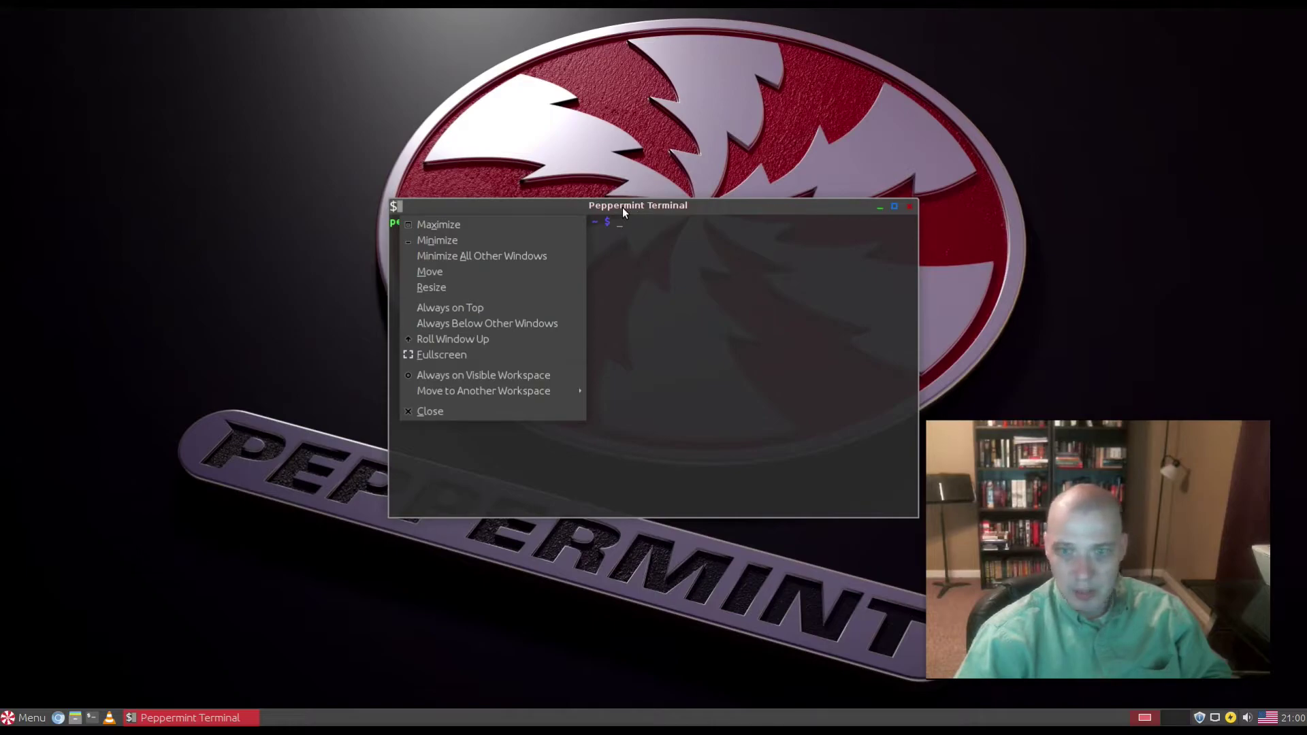
click(656, 230)
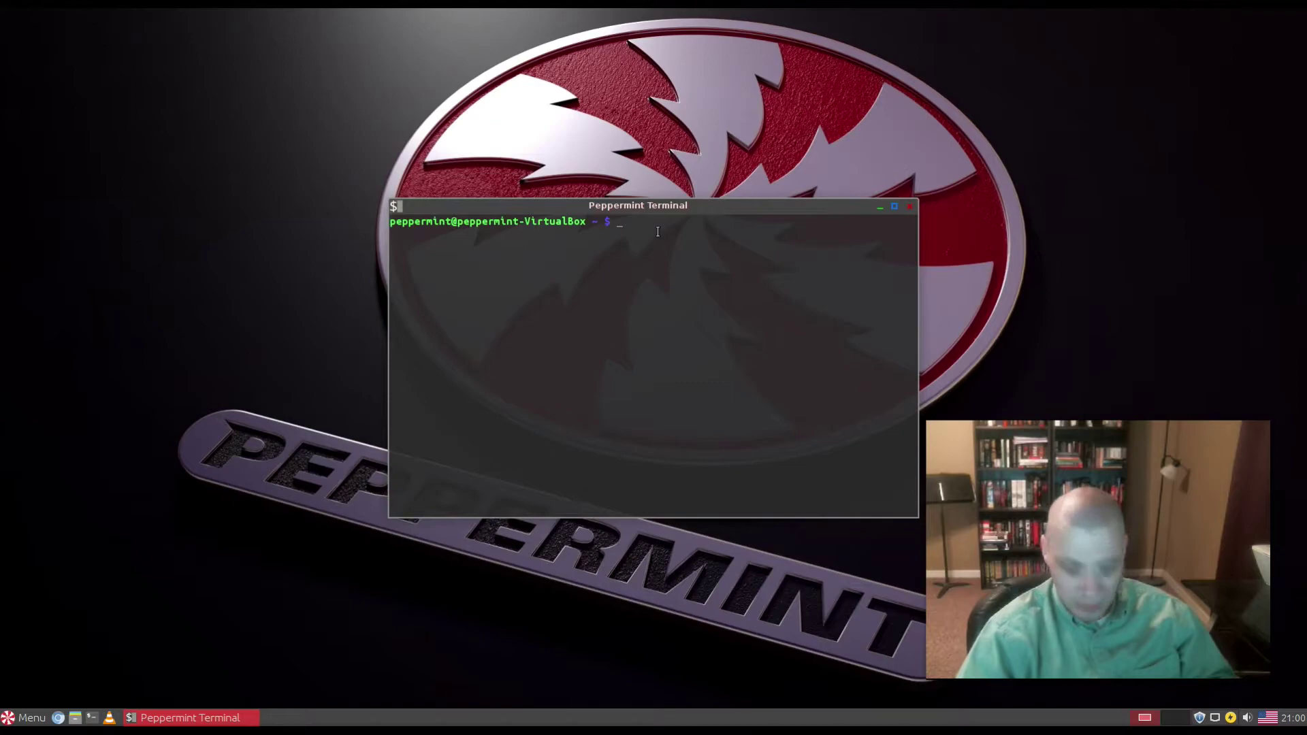
Step: Run xfce4-terminal, lxterminal, termite and sakura to identify the installed terminal
text(xfce)
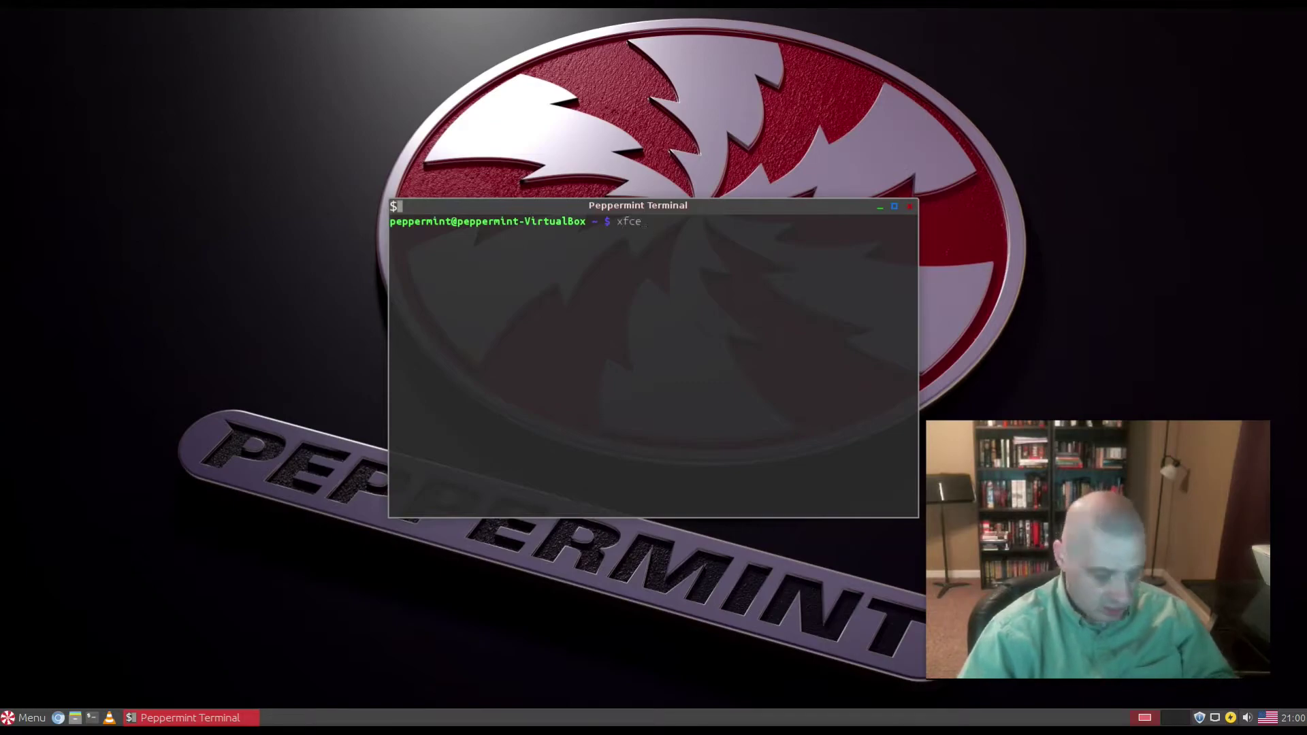
text(4-terminal)
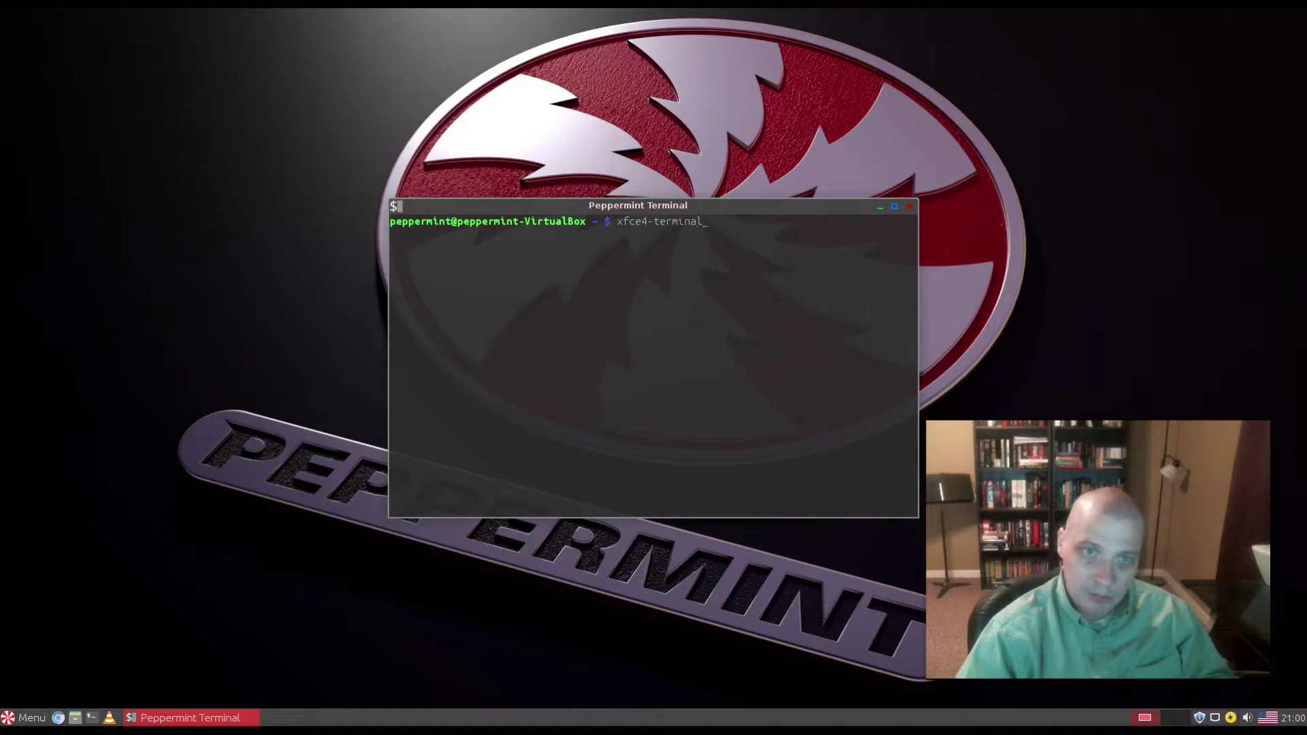
key(Return)
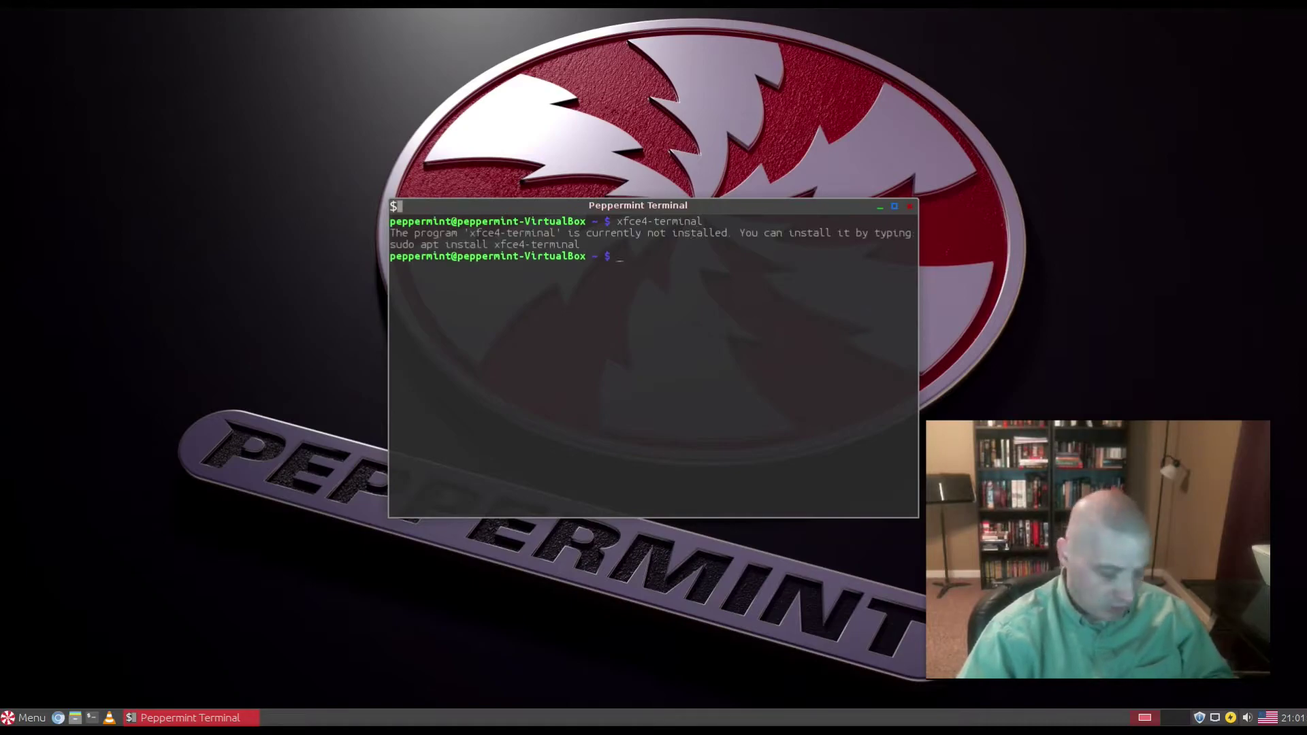
text(lxterminal)
key(Return)
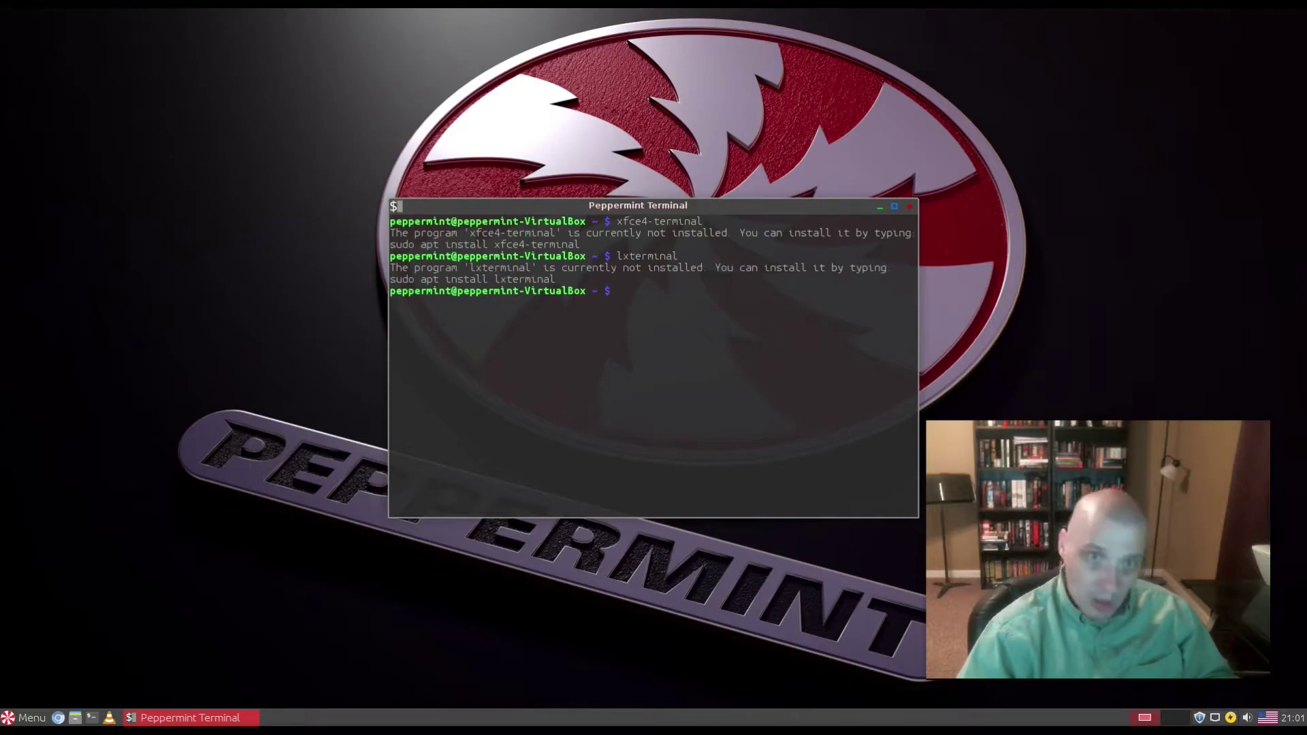
text(termite)
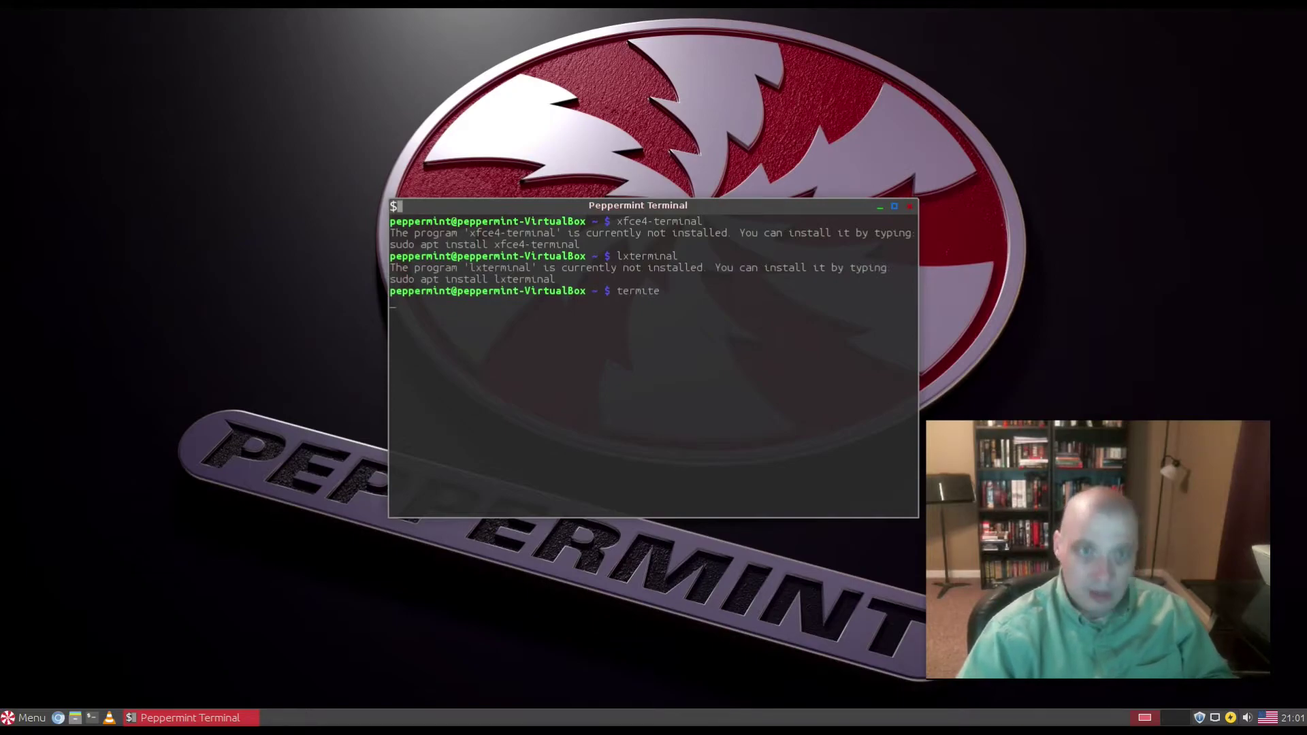
key(Return)
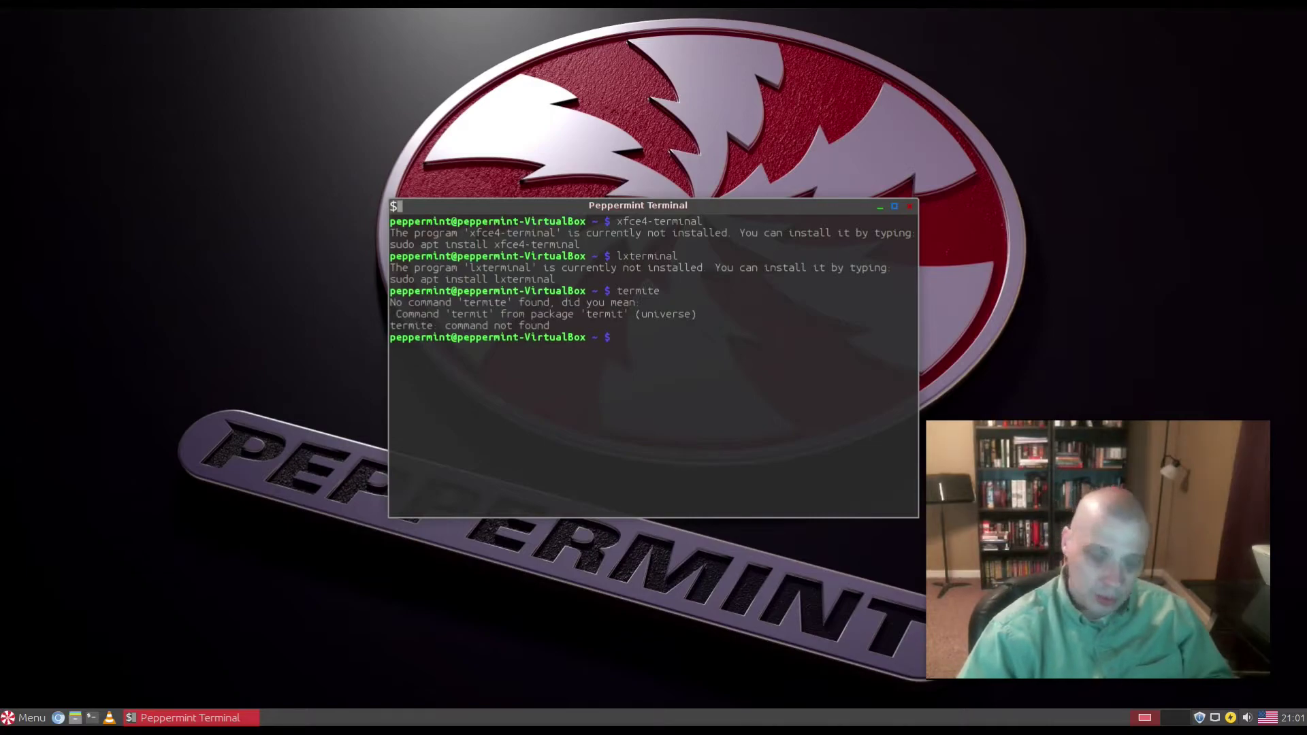
text(sakura)
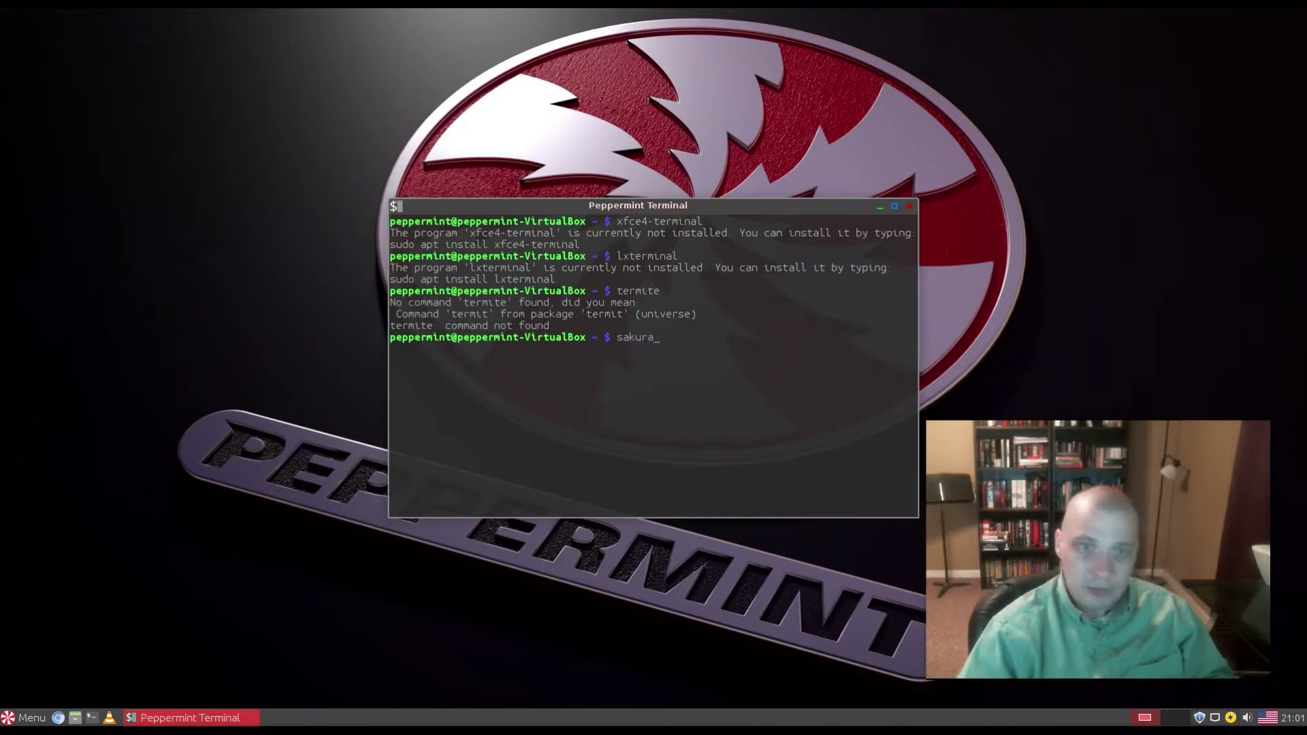
key(Return)
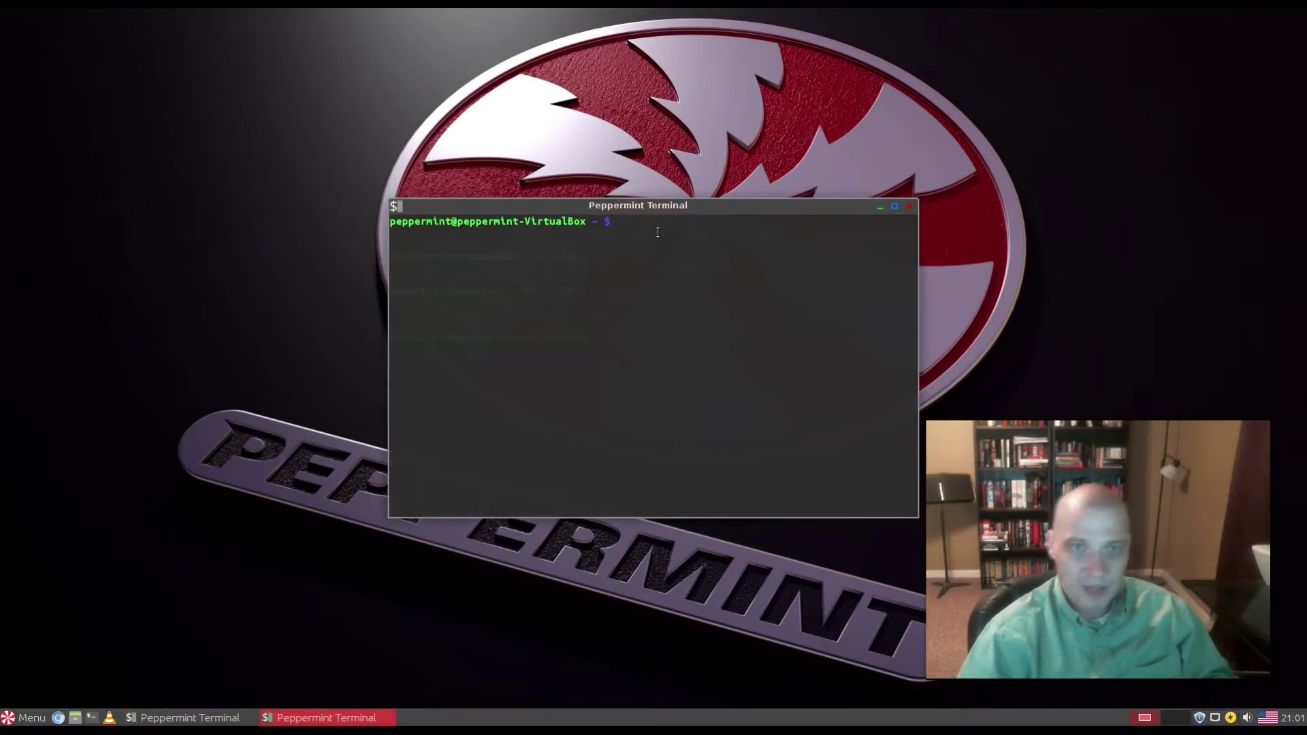
Step: Move the new Sakura window top-left, then close the terminals, confirming despite running processes
drag(690, 215, 444, 79)
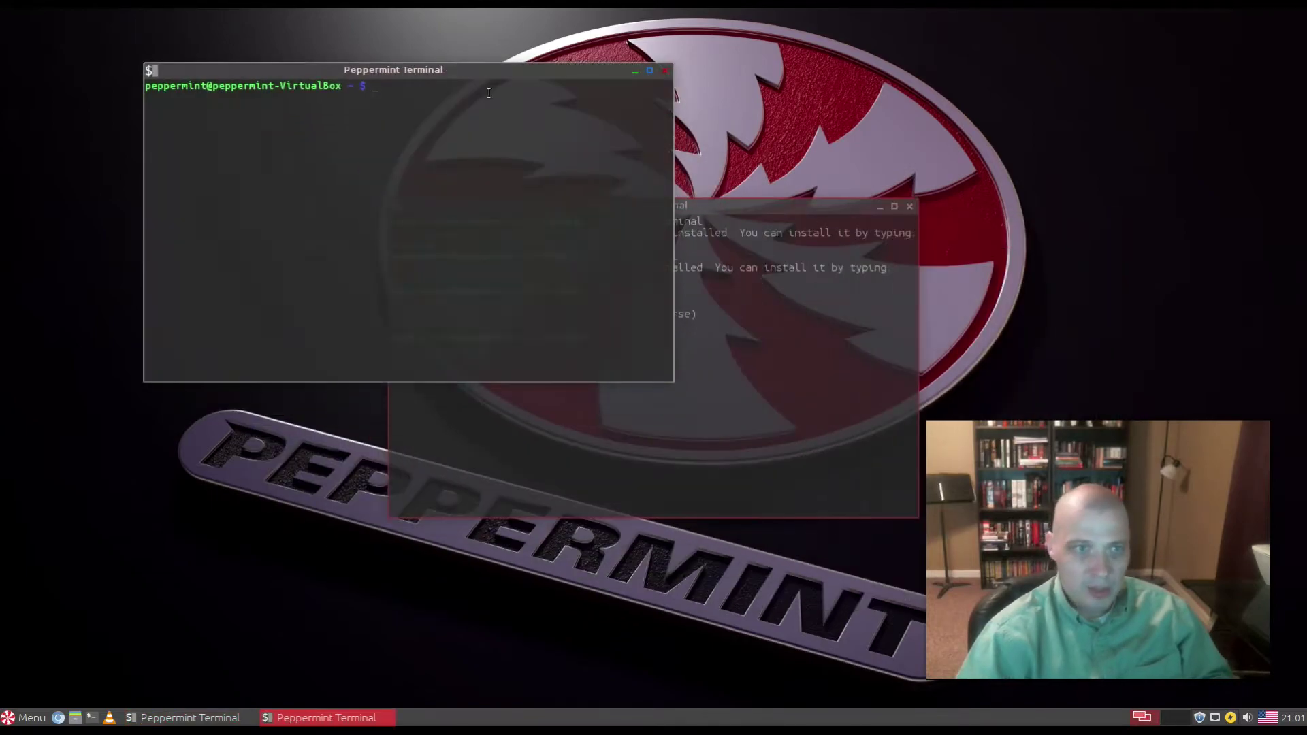
click(869, 216)
click(908, 206)
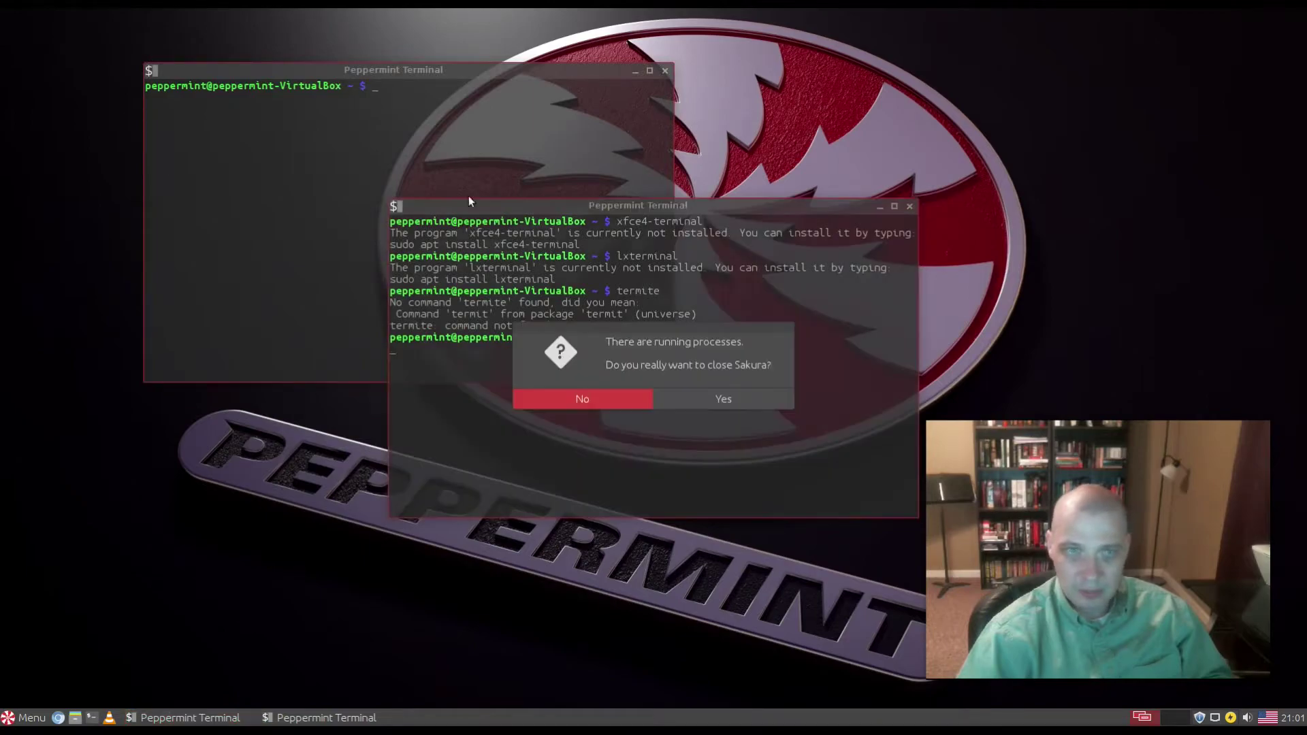
click(686, 398)
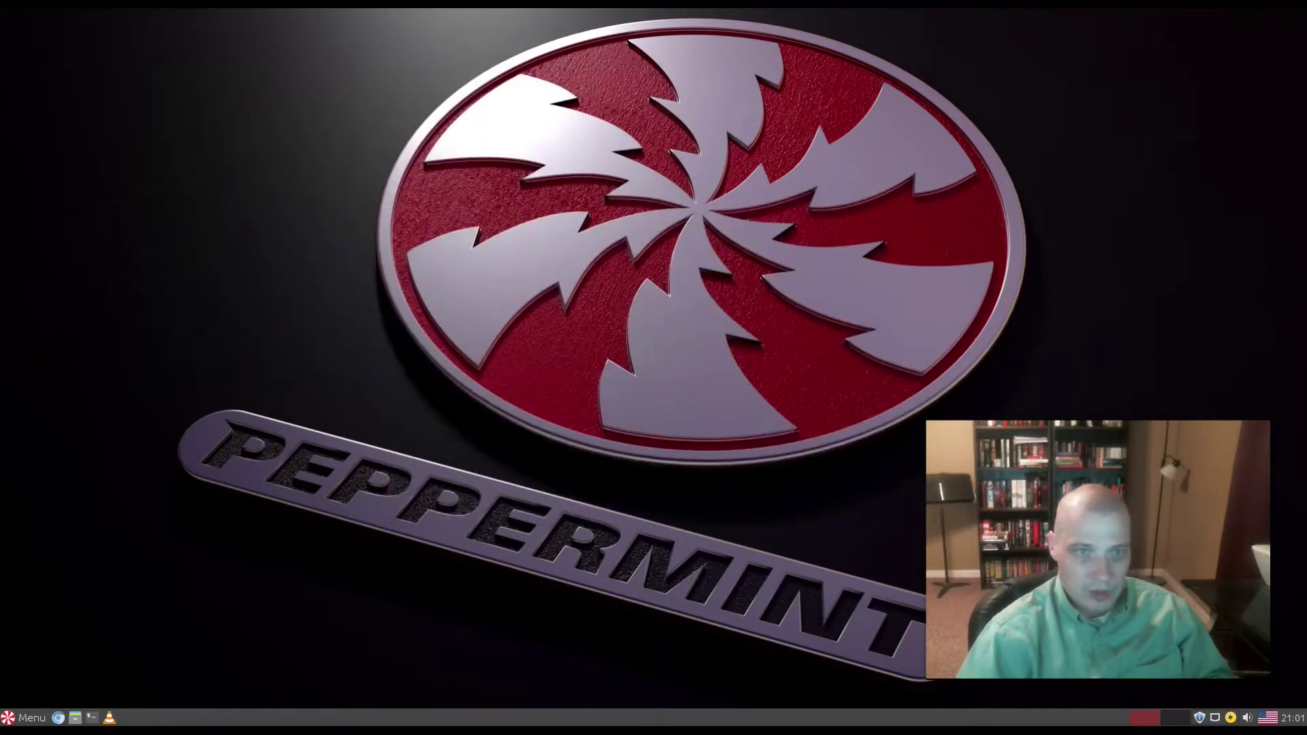
Step: Launch the Text Editor from the application menu and open its Help menu
key(super)
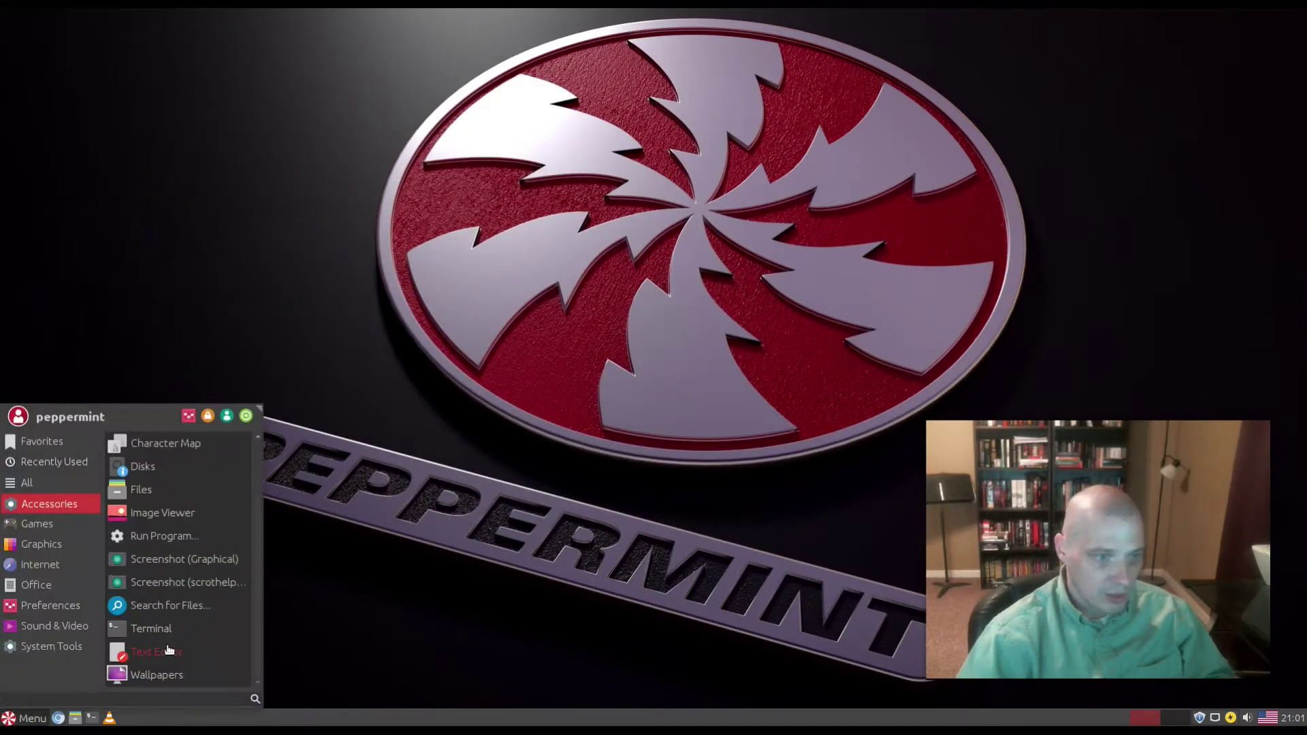
click(221, 662)
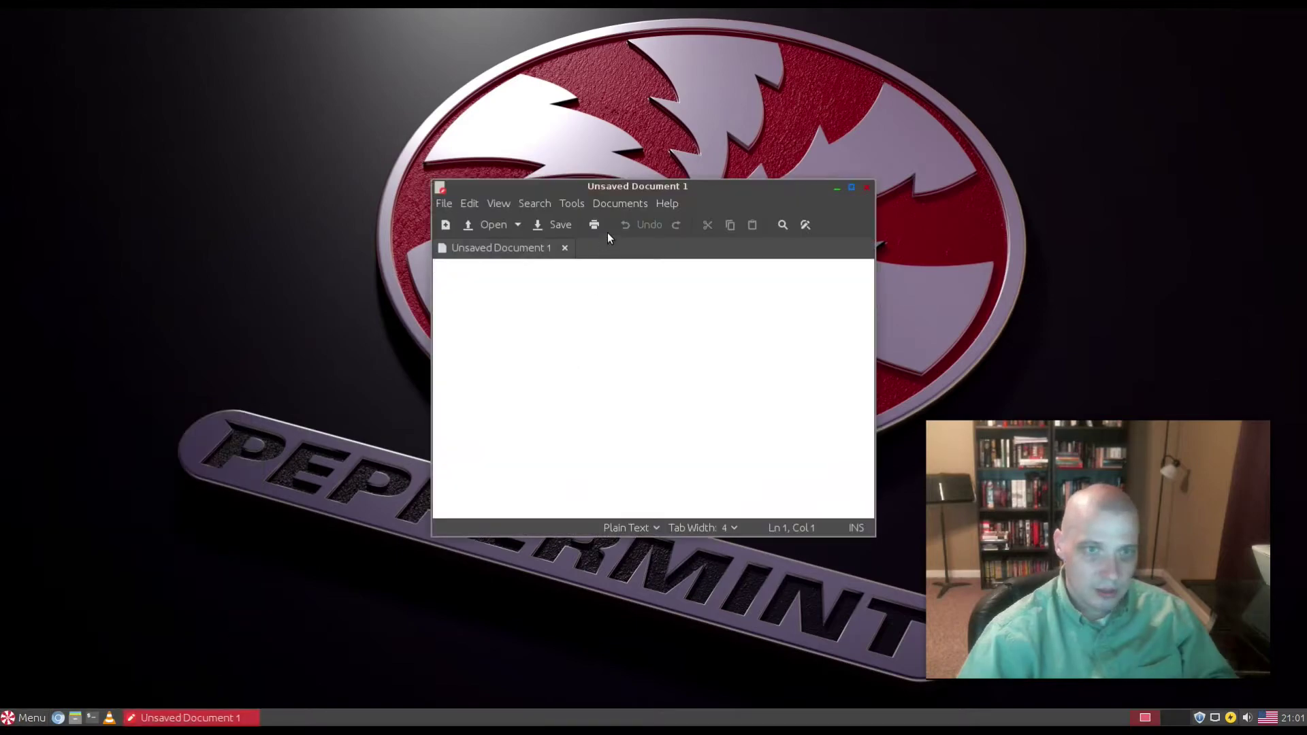
click(669, 208)
Step: View xed's version information, dismiss it, and close the text editor
click(700, 238)
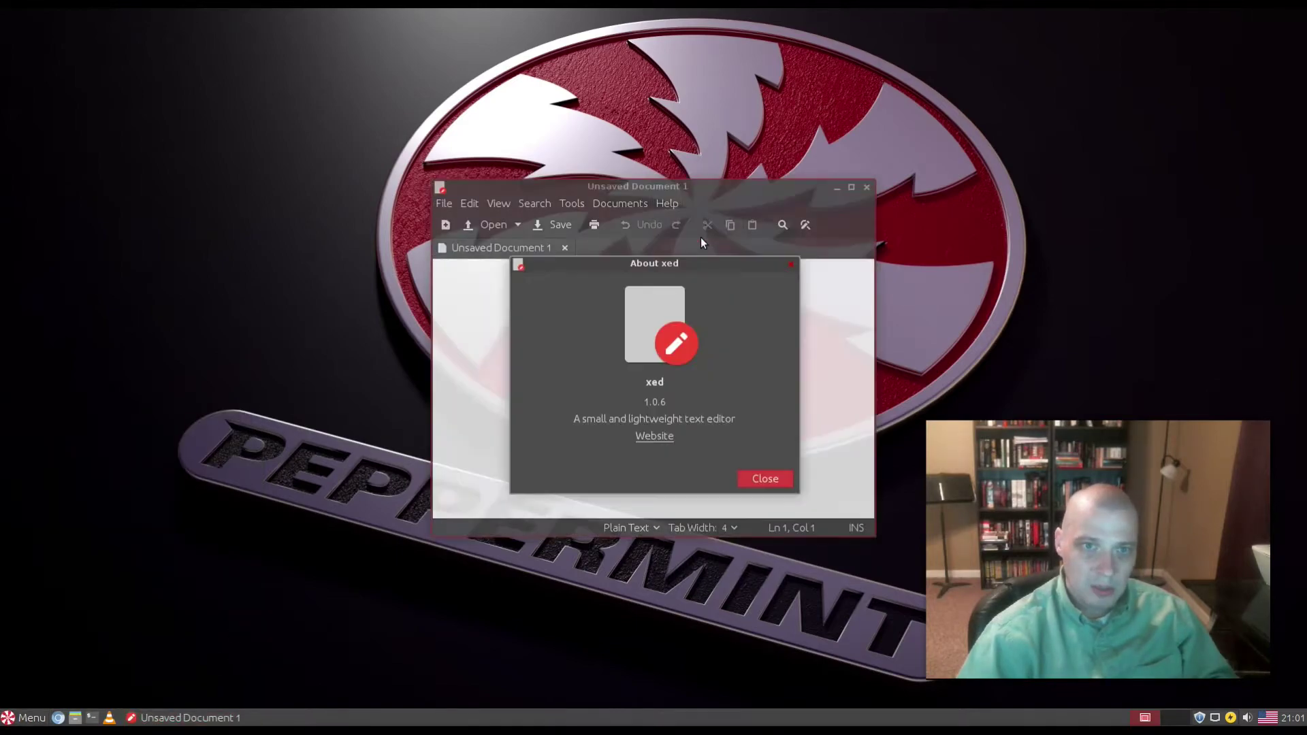
click(789, 265)
click(866, 186)
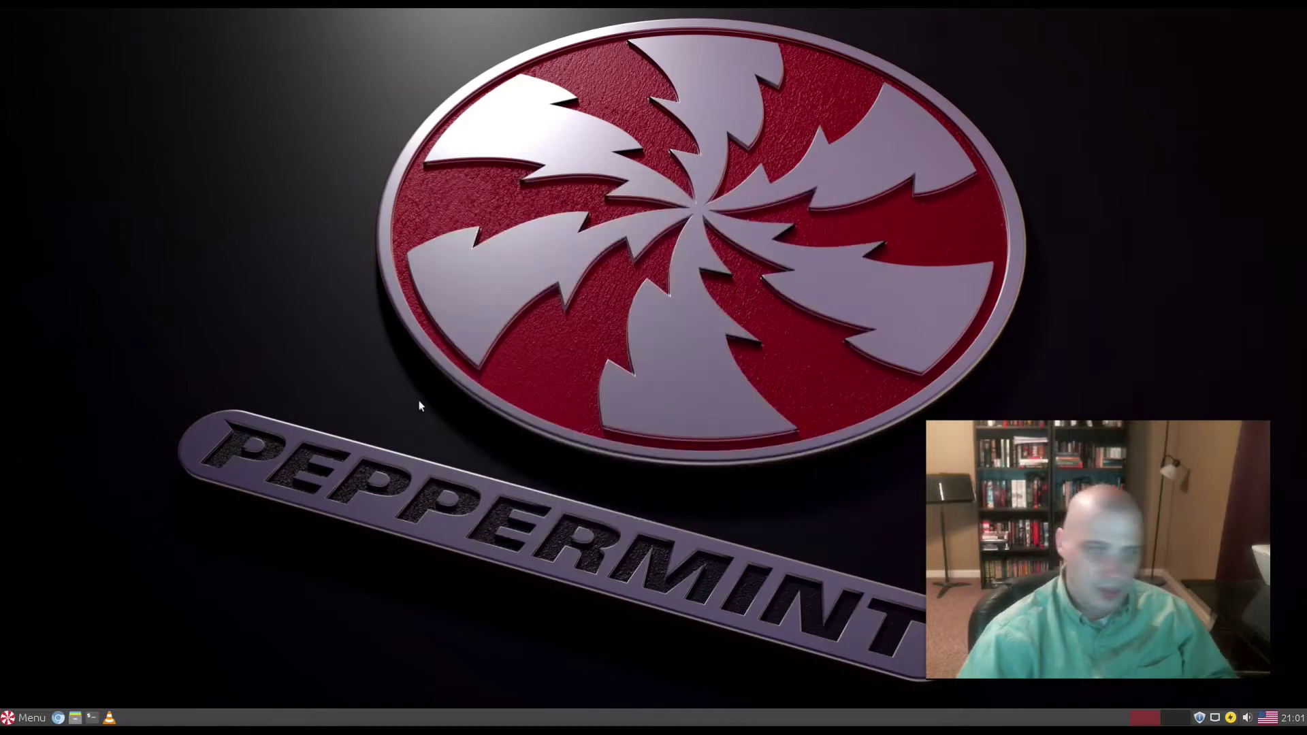
Step: Open the application menu, browse Games, and show the Internet applications
key(super)
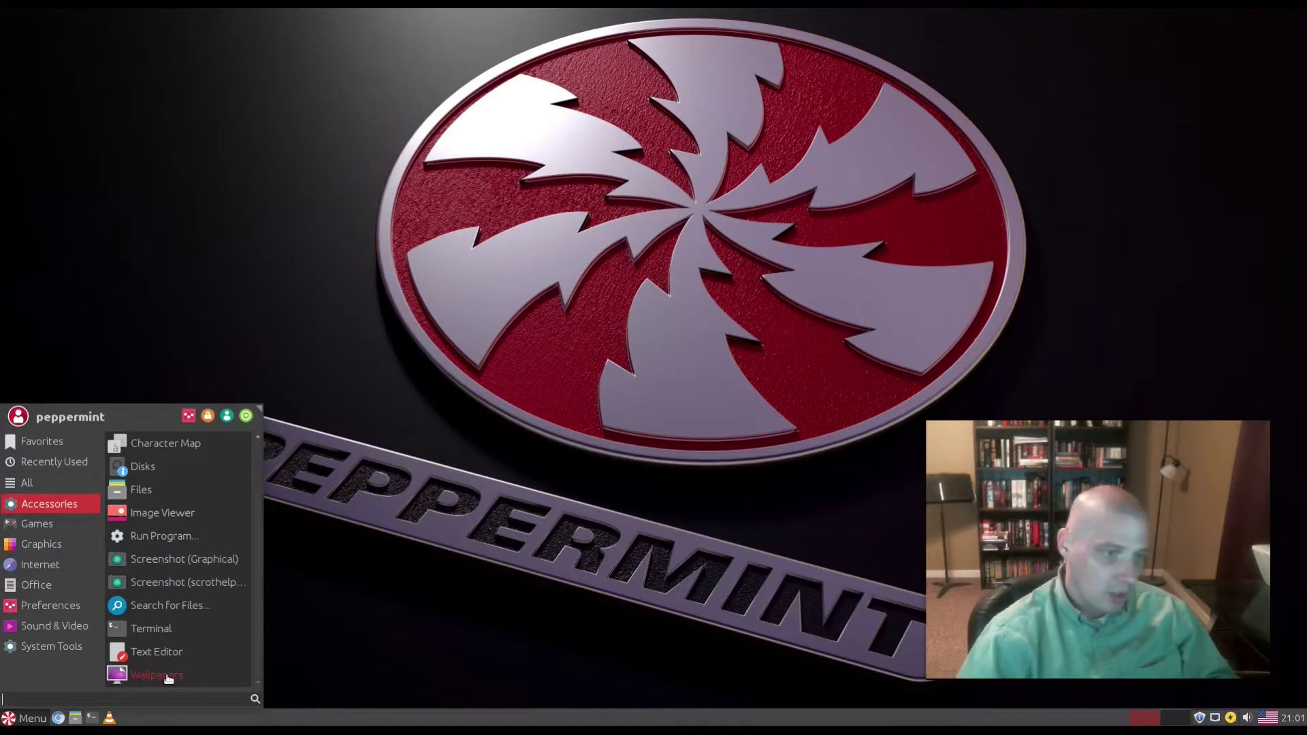
click(47, 520)
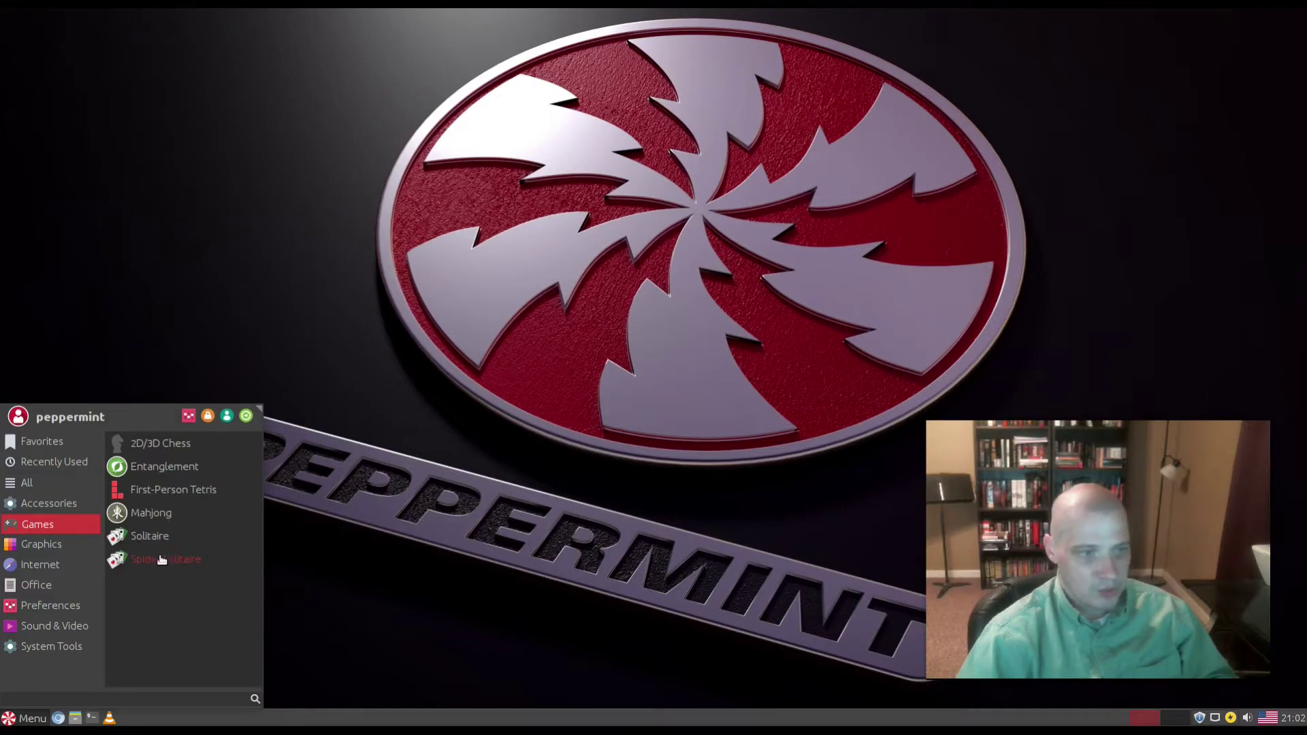
mouse_move(46, 550)
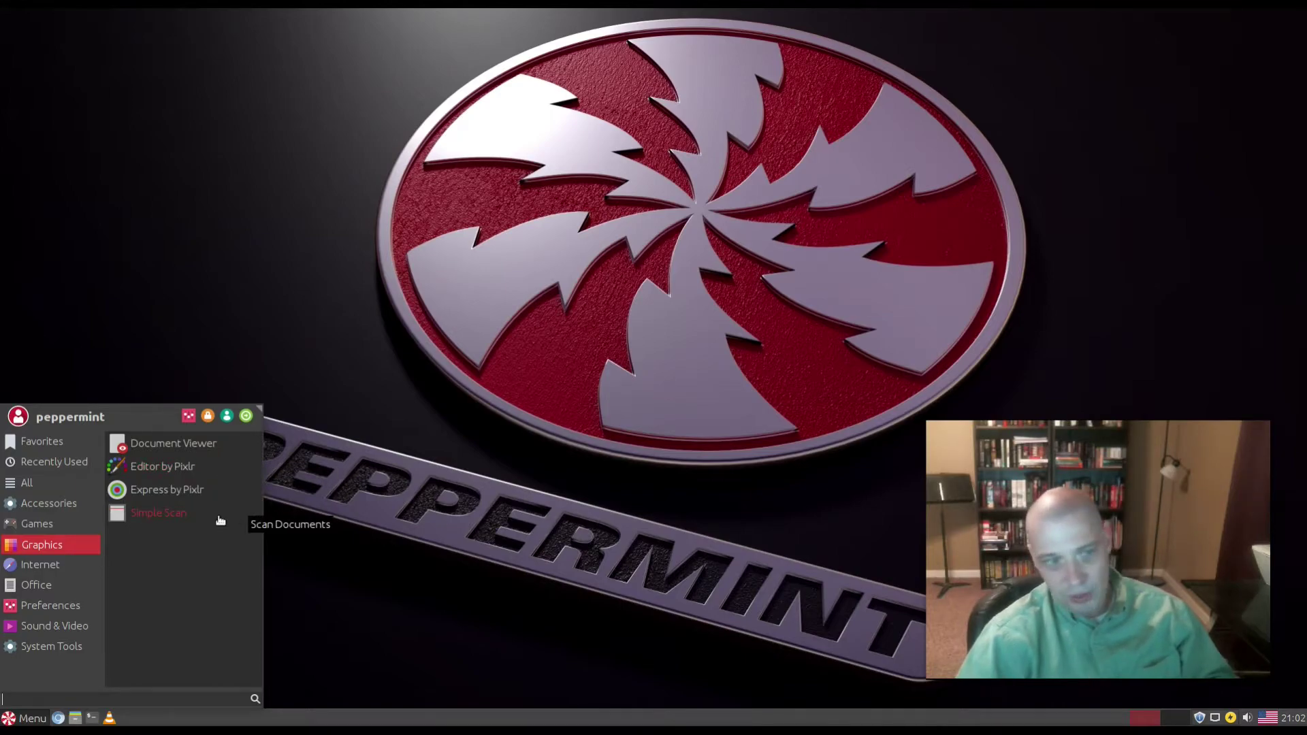
click(93, 565)
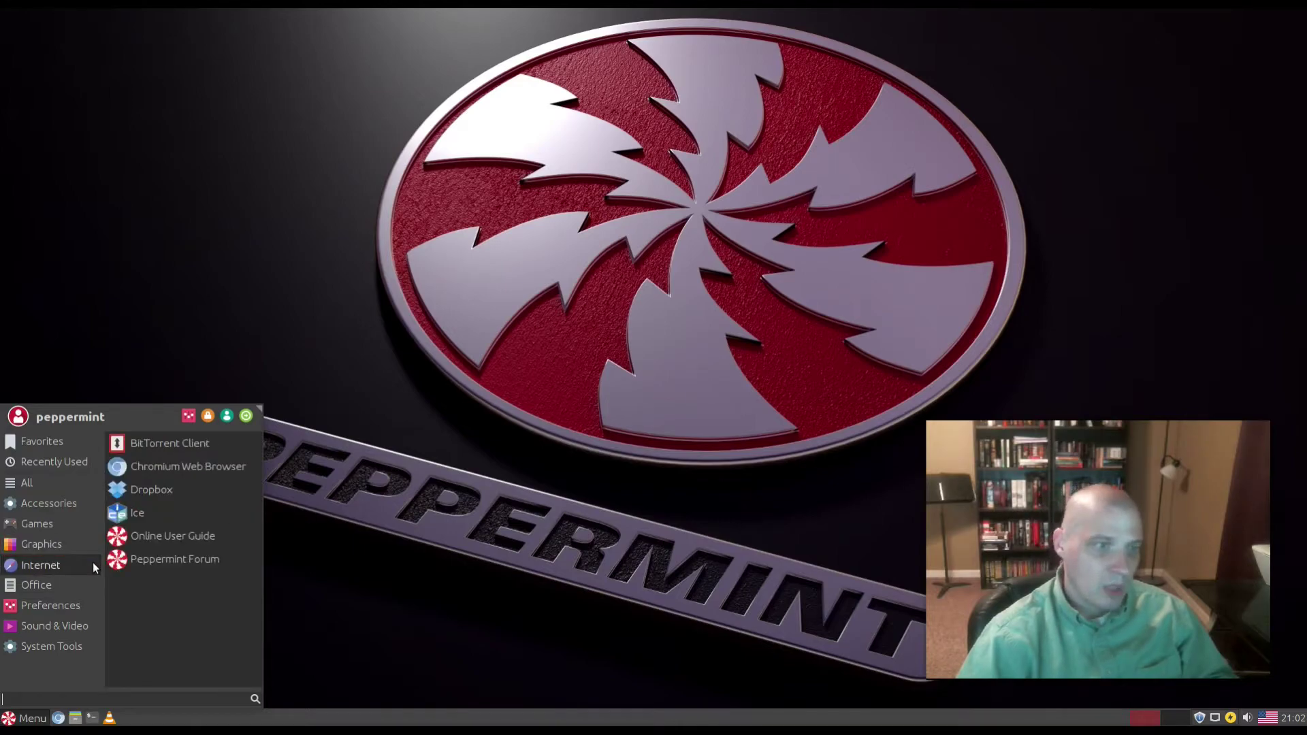
Step: Launch Transmission, accept its disclaimer, quit it, and reopen the application menu
click(203, 450)
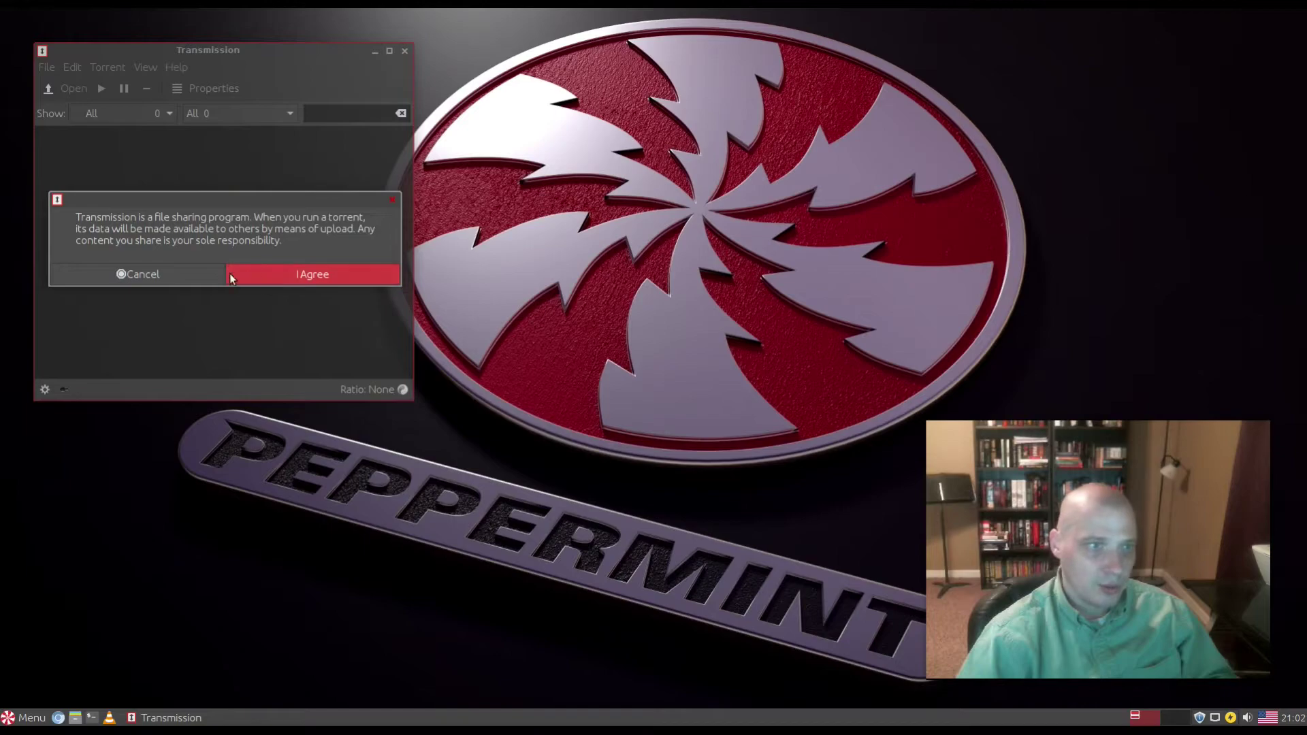
click(280, 274)
click(185, 67)
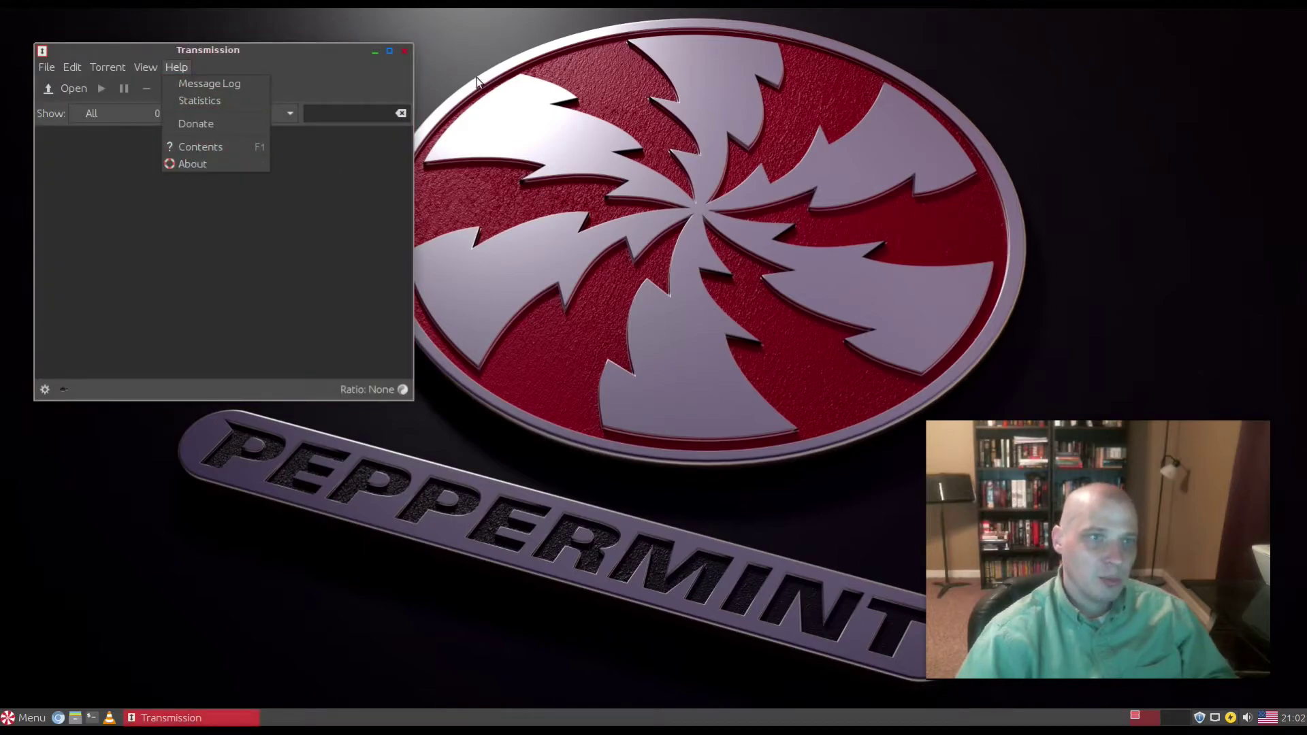
click(406, 107)
click(405, 51)
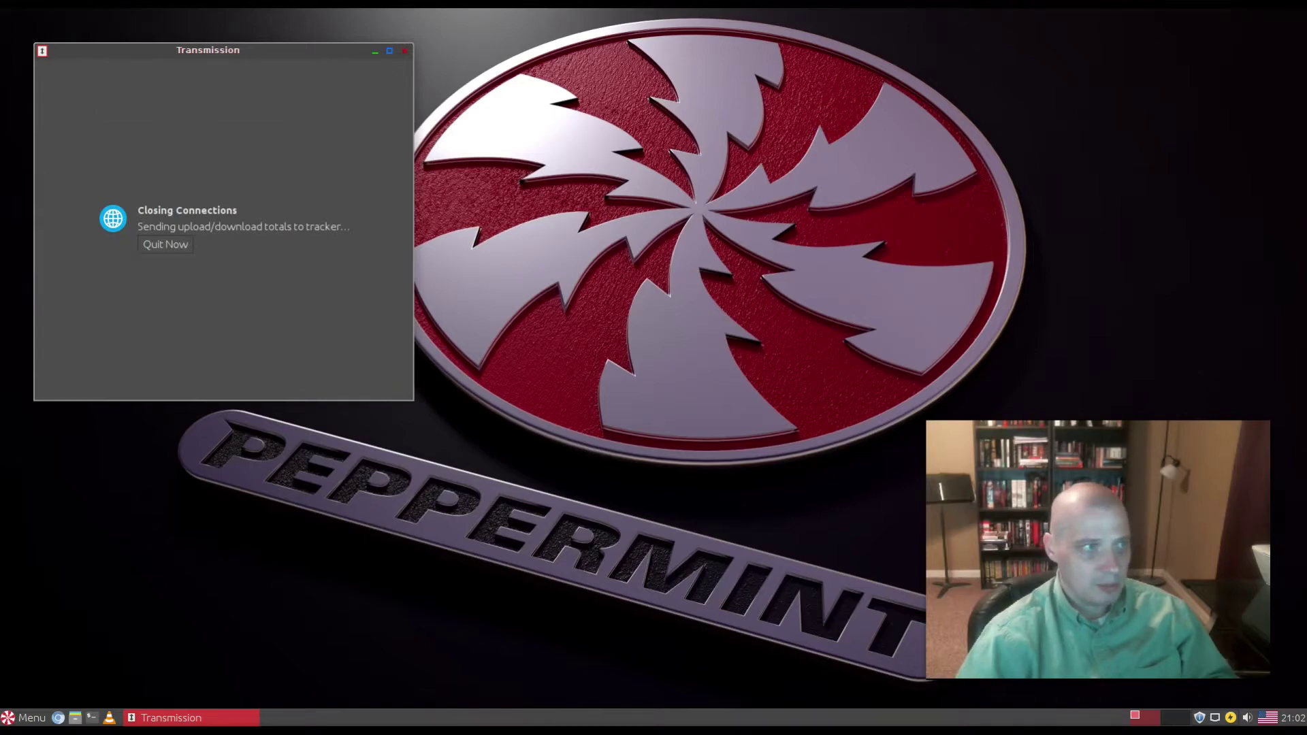
key(super)
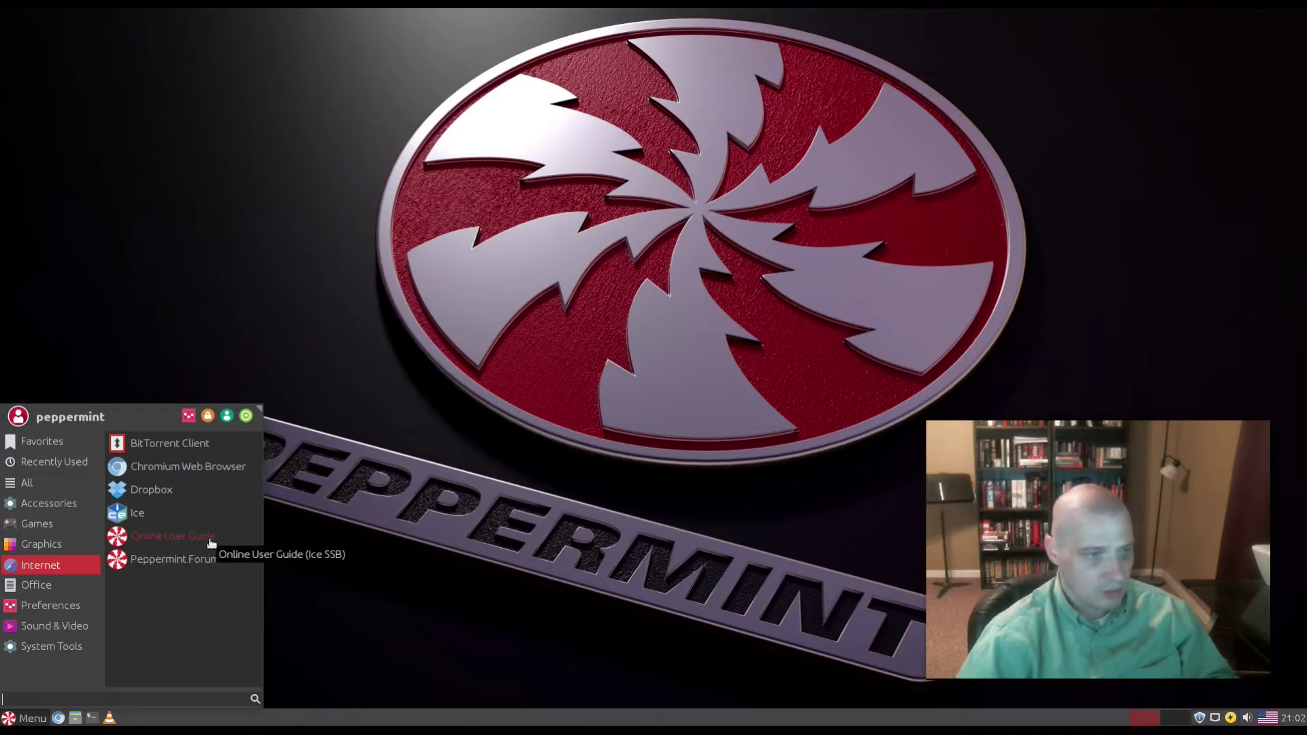
Step: Browse the Office, Graphics and Preferences app lists, ending on Sound & Video's guvcview, PulseAudio and VLC
click(75, 579)
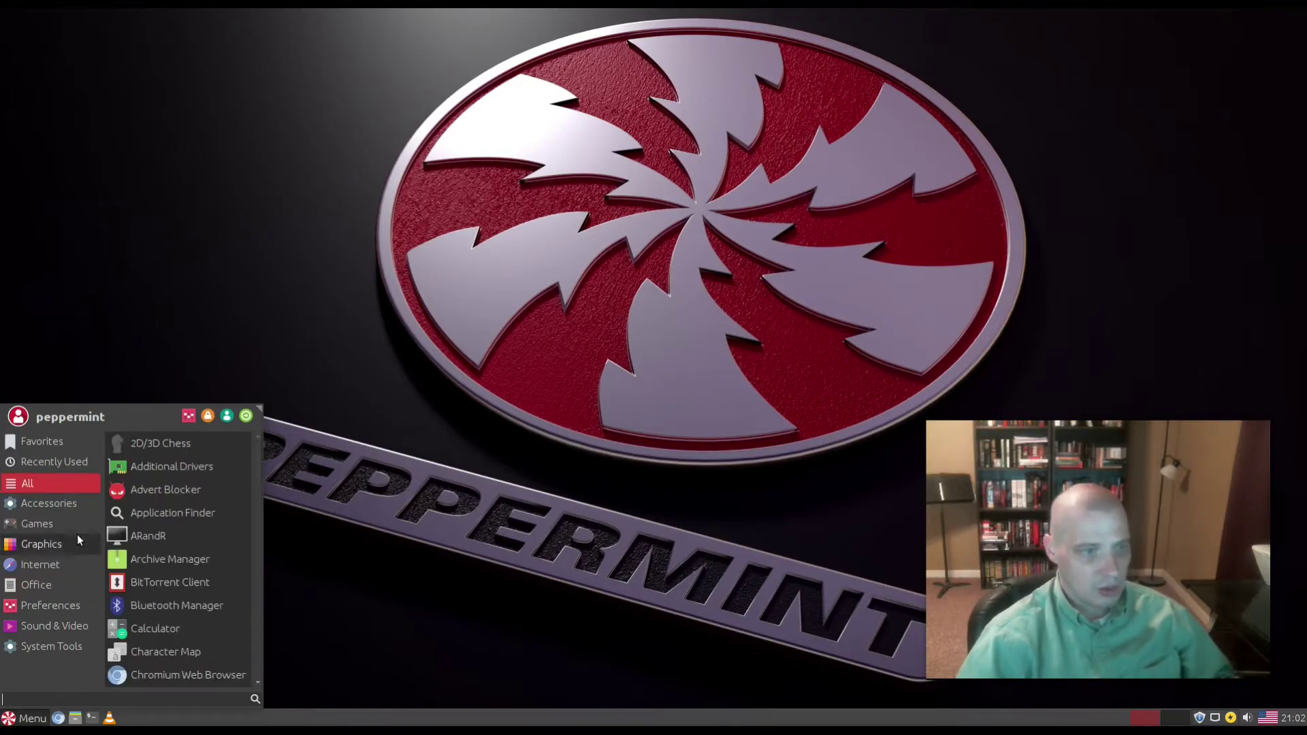
click(43, 586)
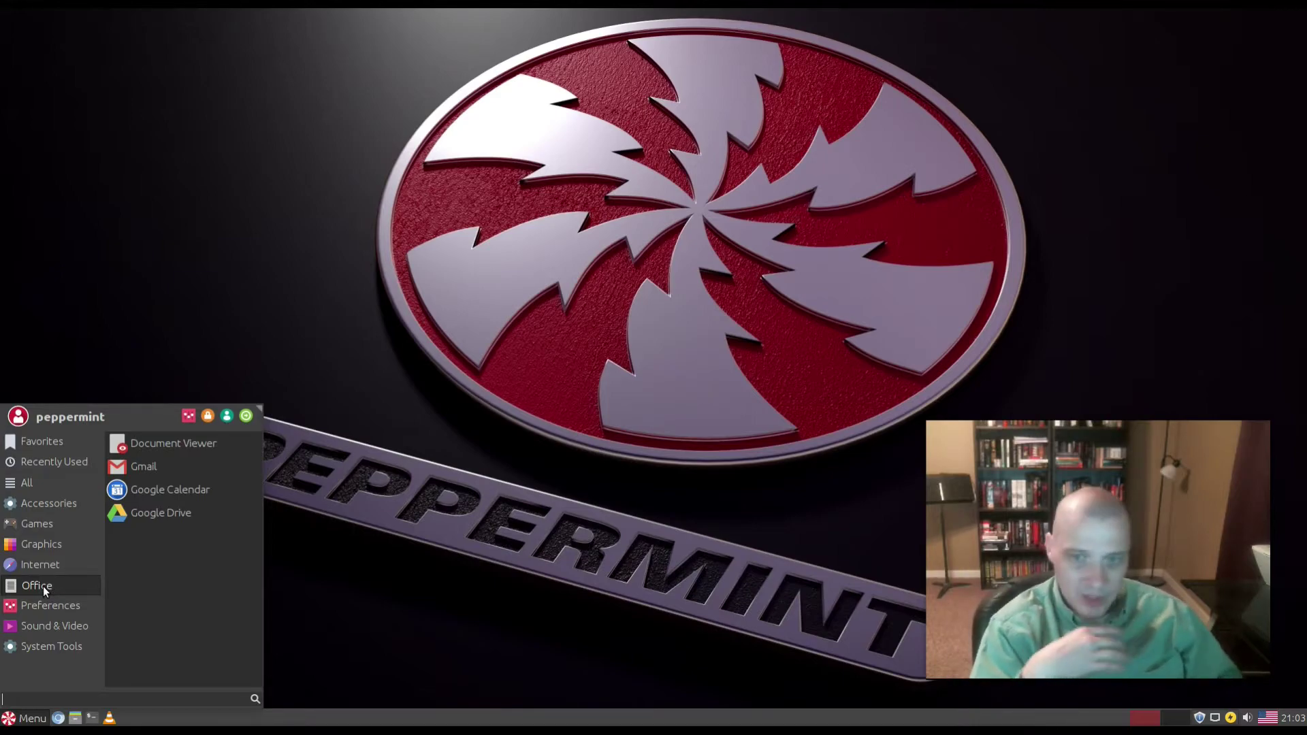
click(42, 545)
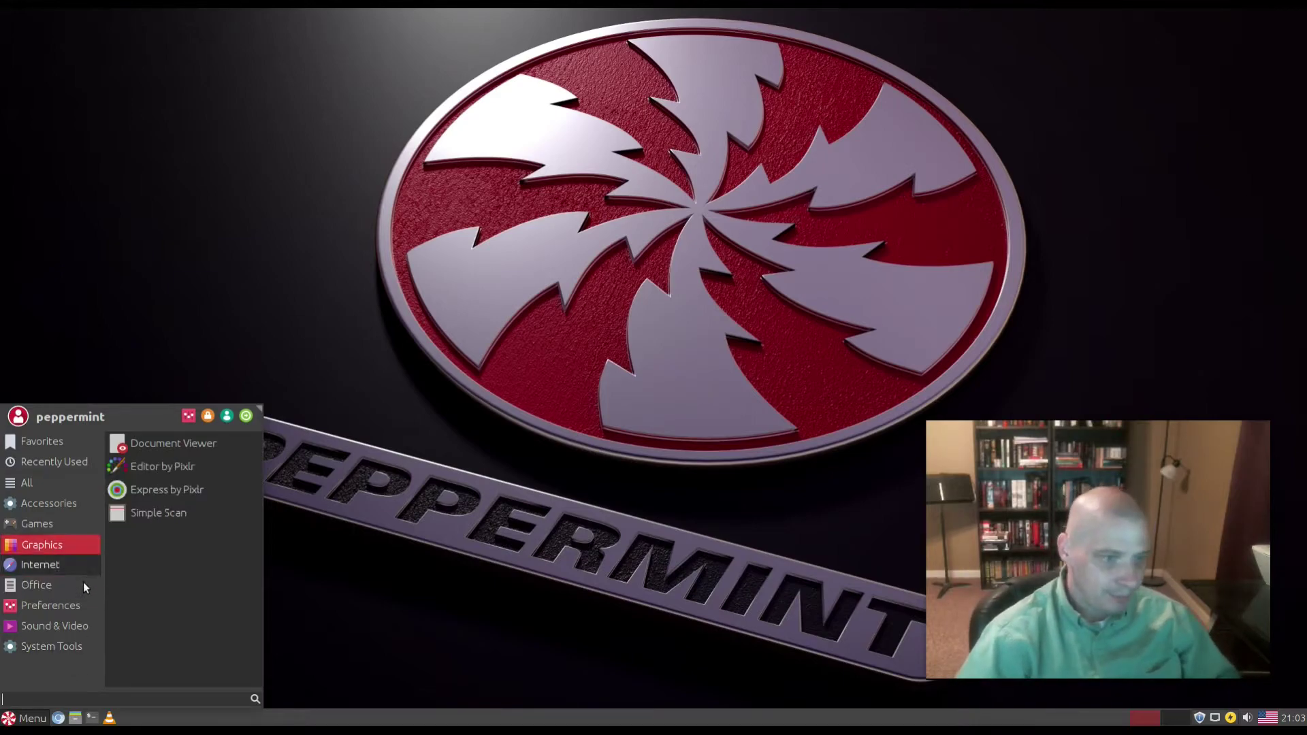
click(76, 605)
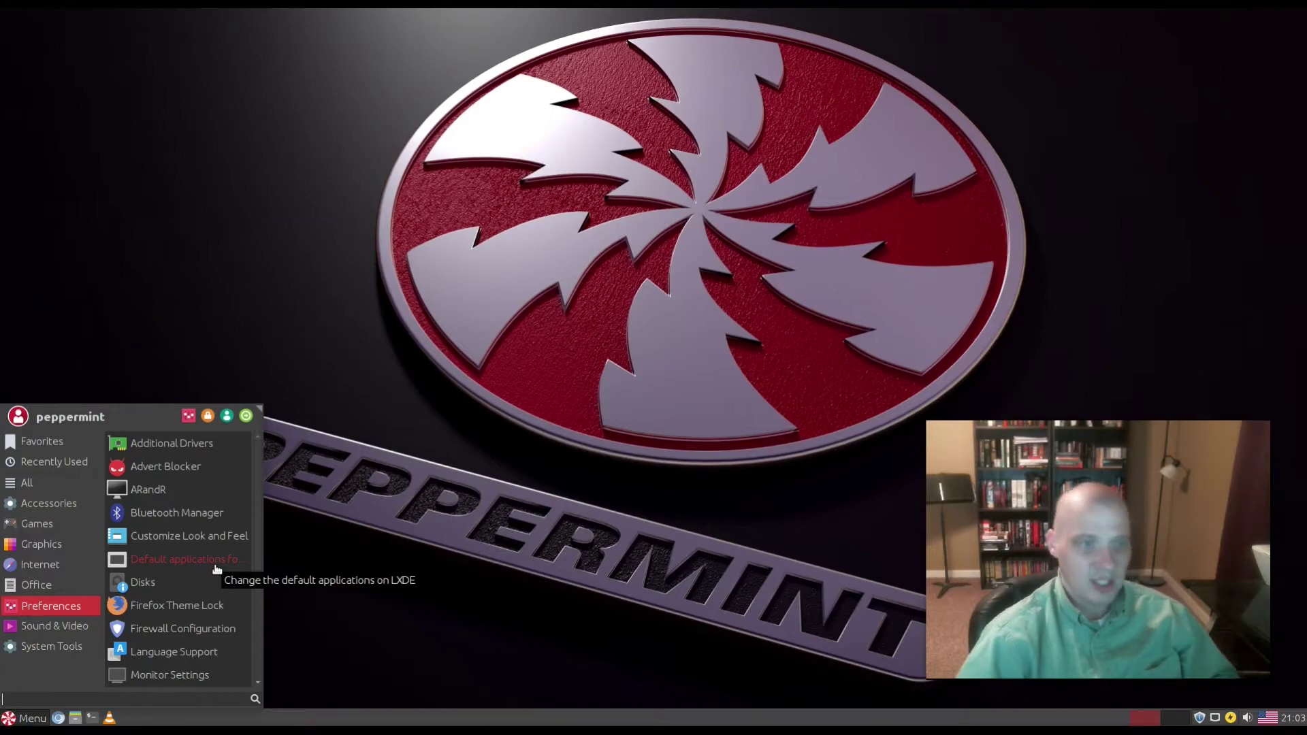
scroll(193, 579, down, 3)
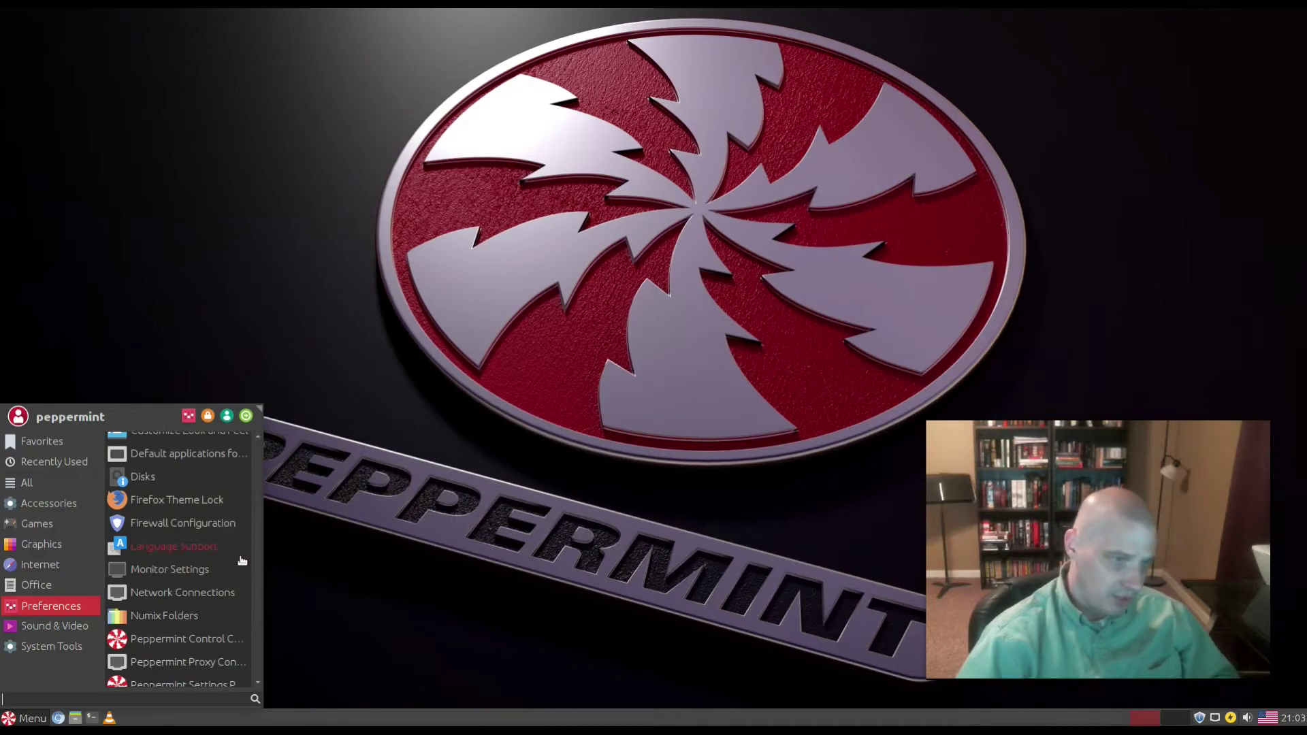
scroll(243, 560, down, 2)
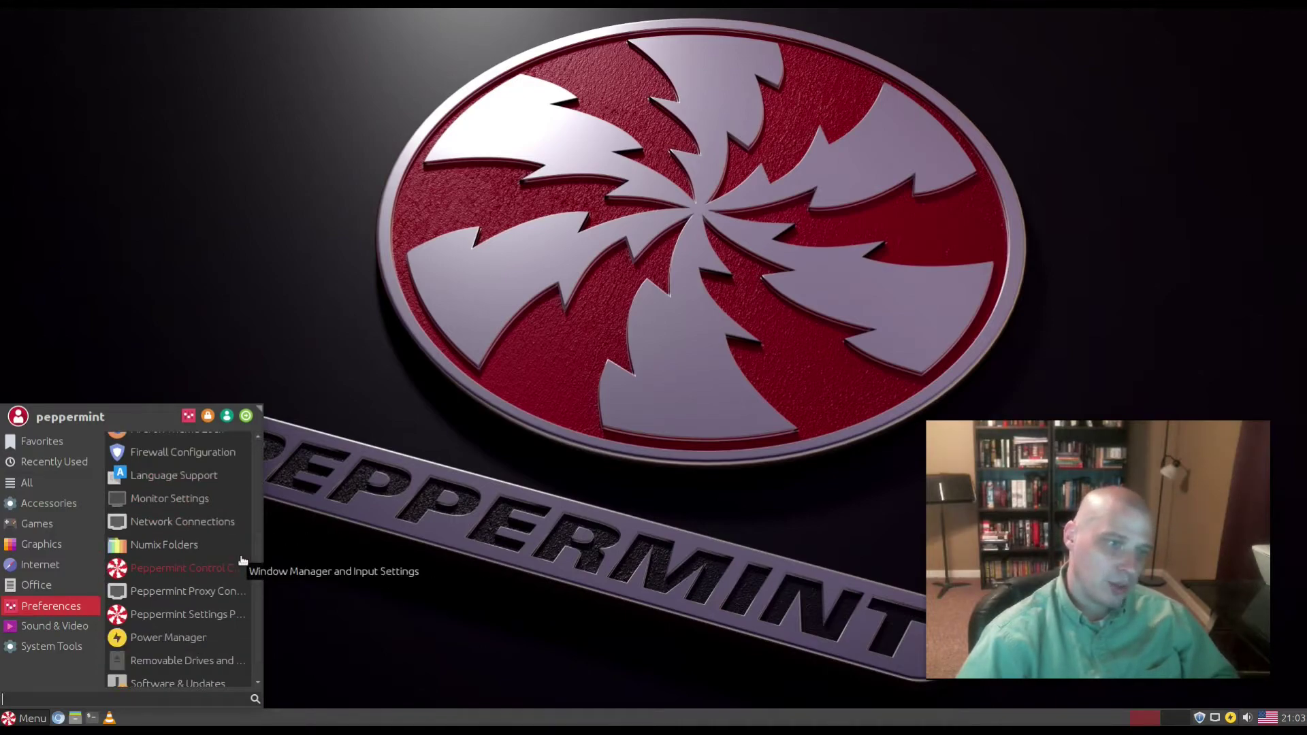
scroll(243, 559, down, 1)
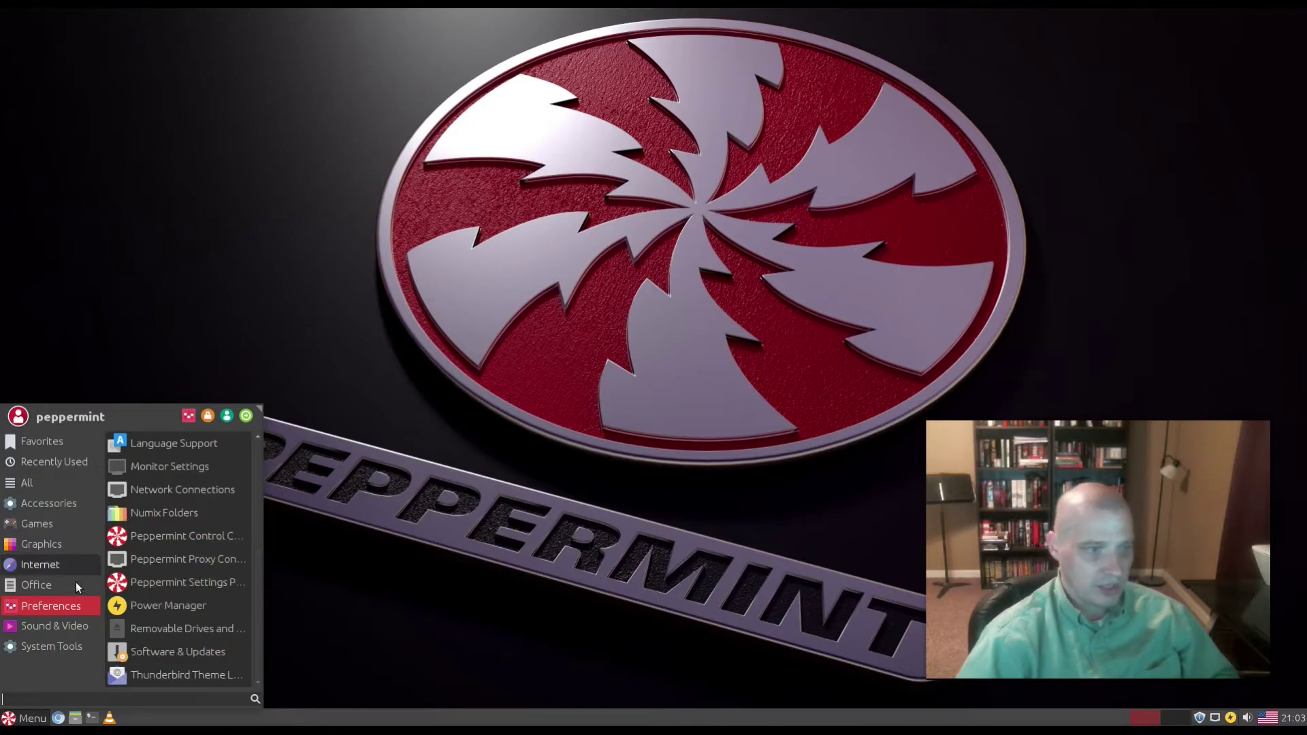
click(49, 626)
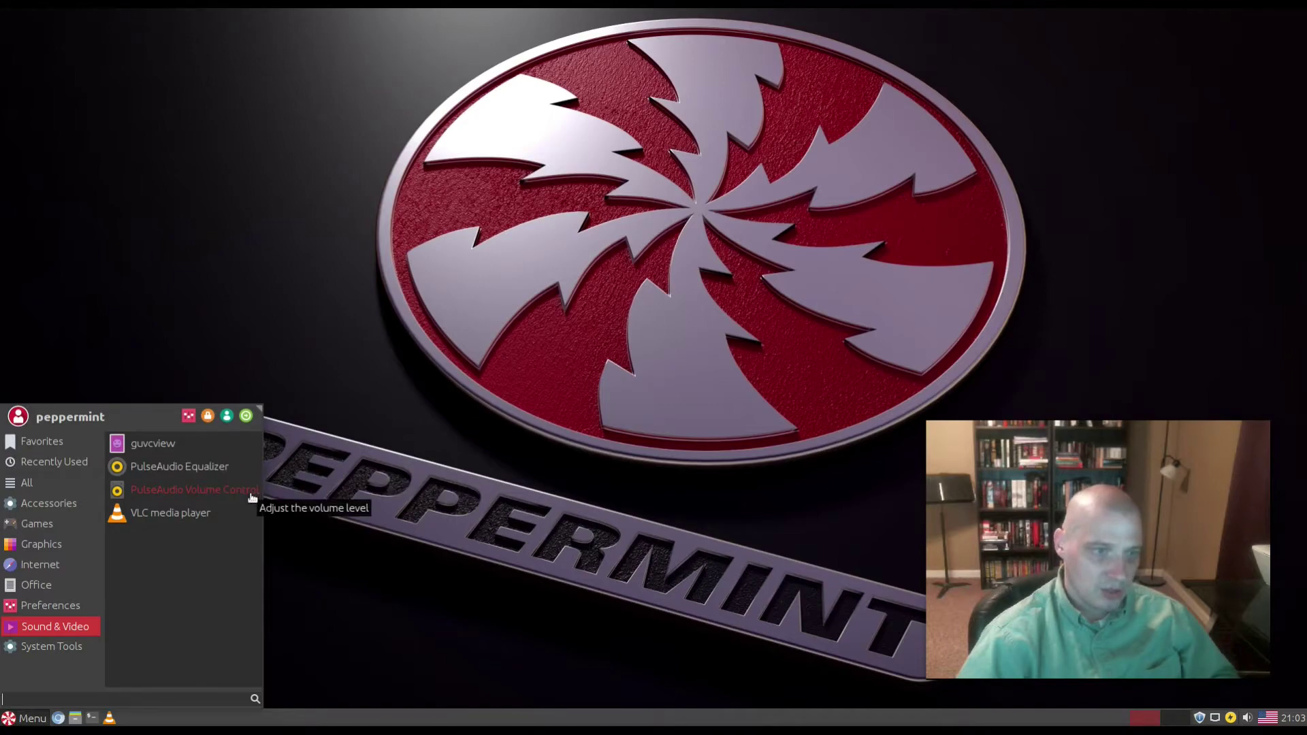
Step: Start VLC, dismiss its privacy notice and close it, then show System Tools (dconf Editor, Synaptic, Update Manager)
click(170, 515)
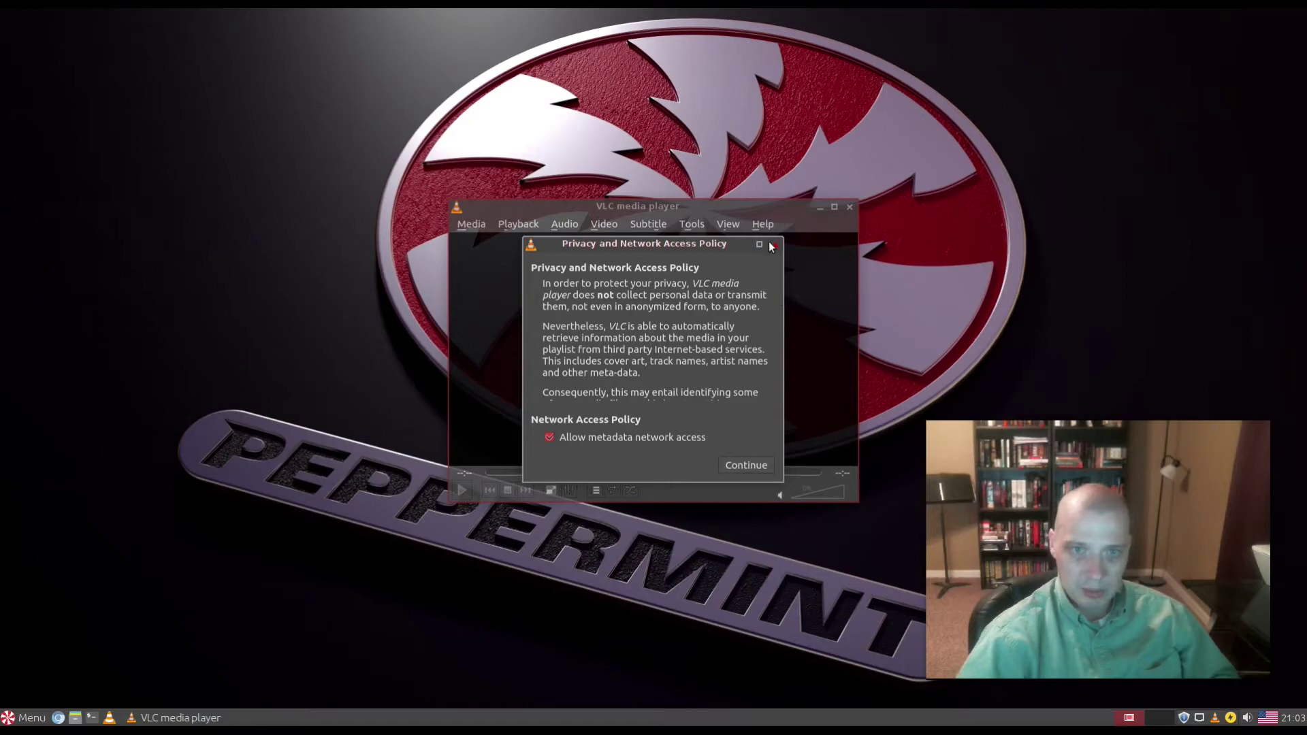
click(774, 244)
click(850, 206)
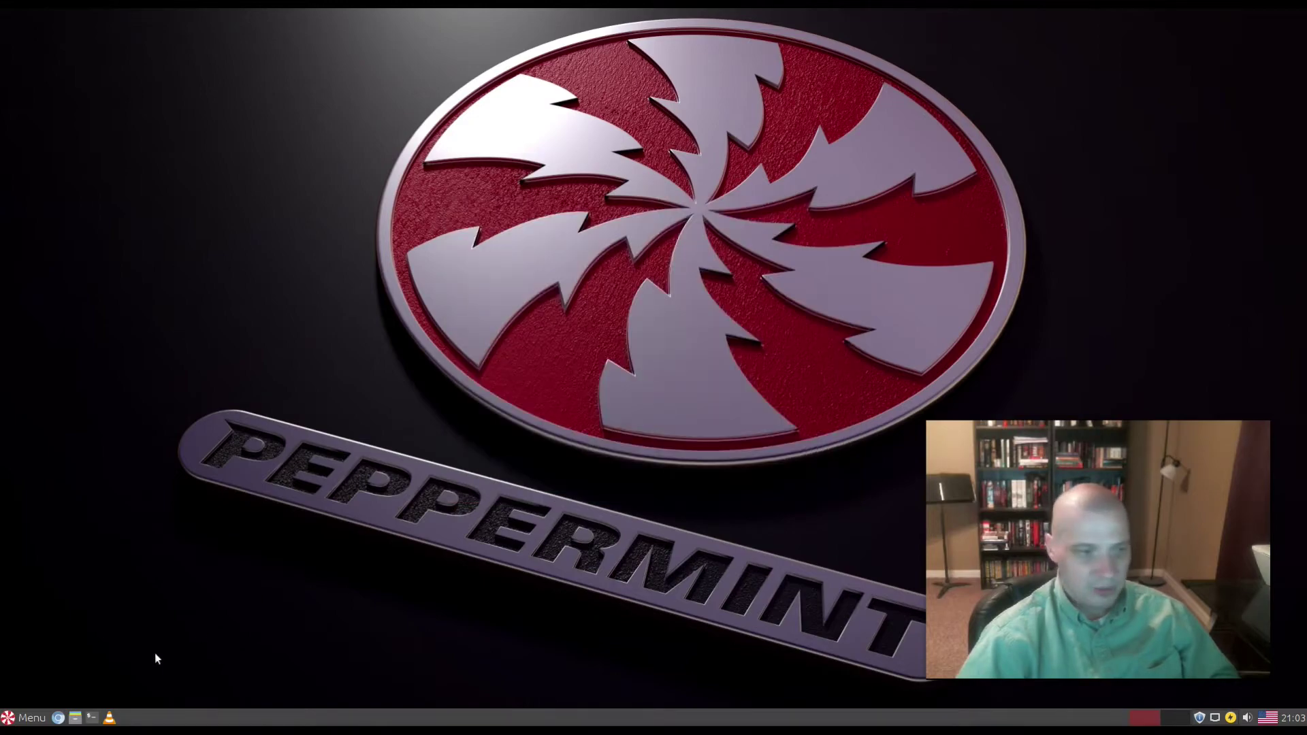
click(41, 716)
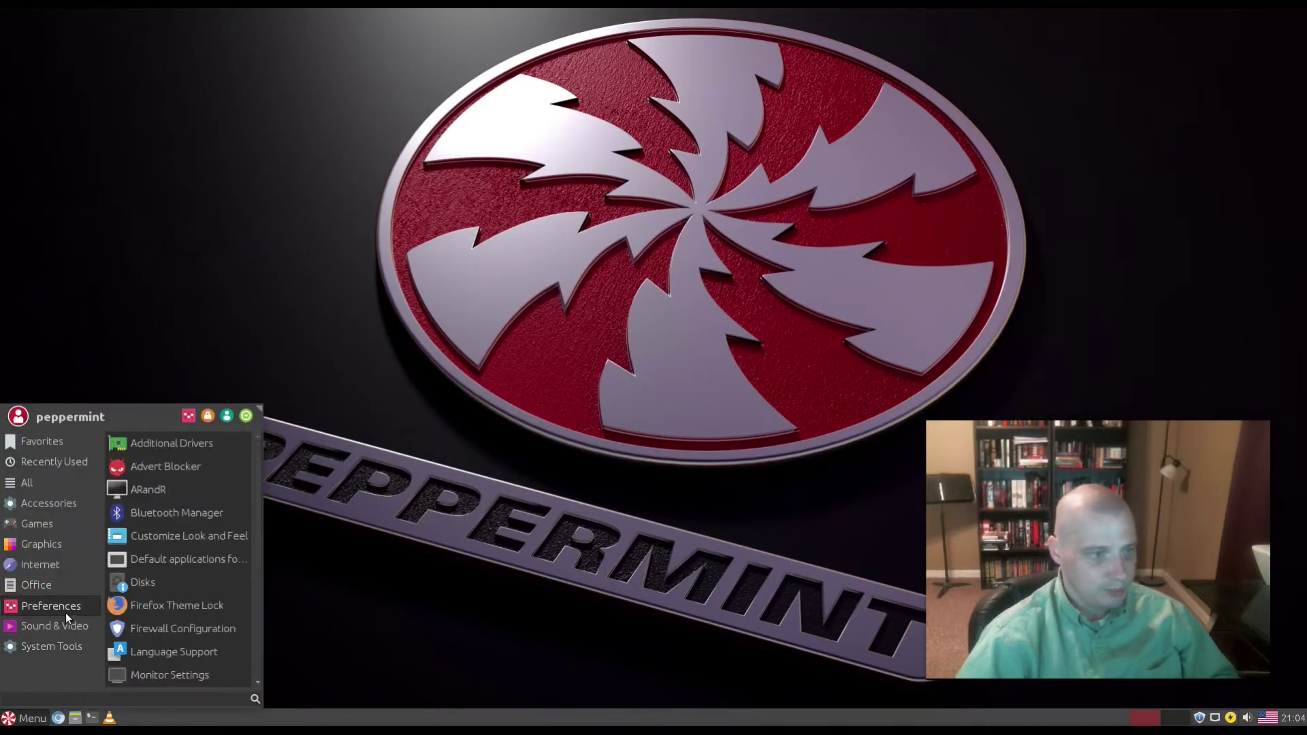
mouse_move(63, 627)
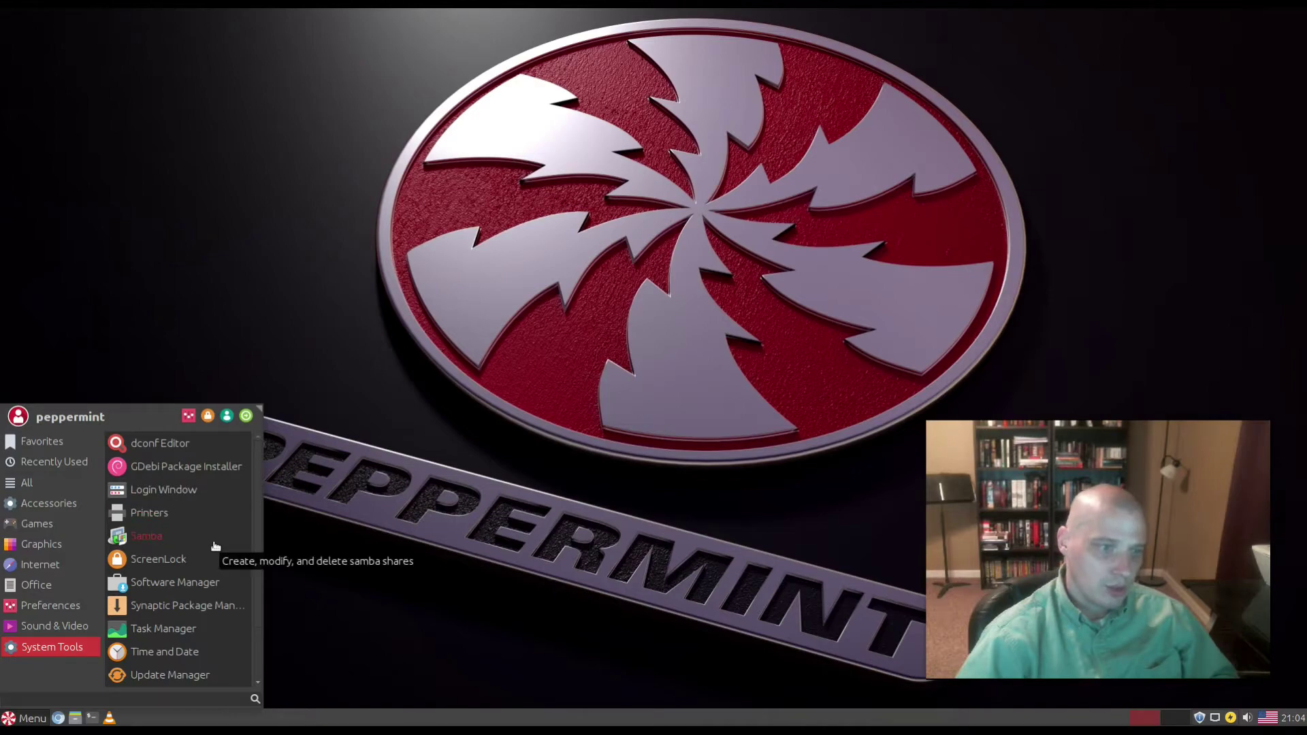
Step: Launch Synaptic Package Manager with the account password, reposition and enlarge it, and dismiss the Quick Introduction
click(233, 609)
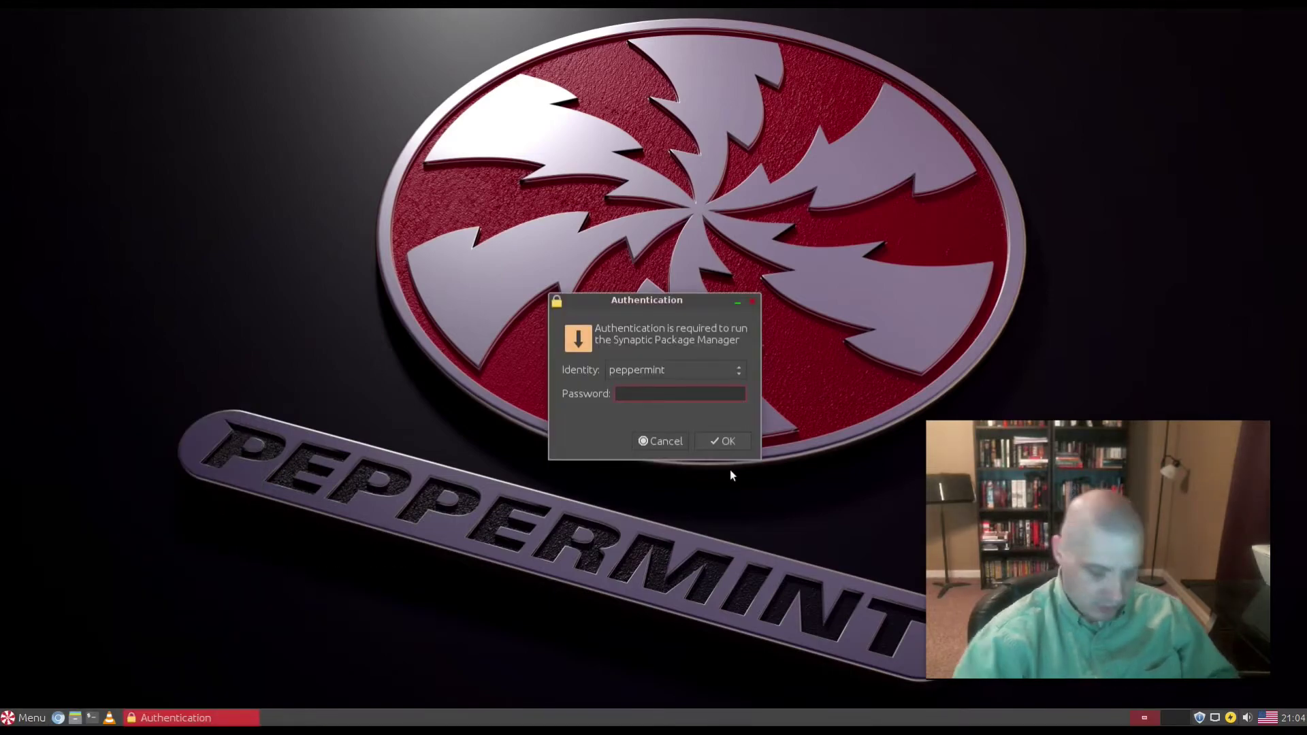
text(••••••)
key(Return)
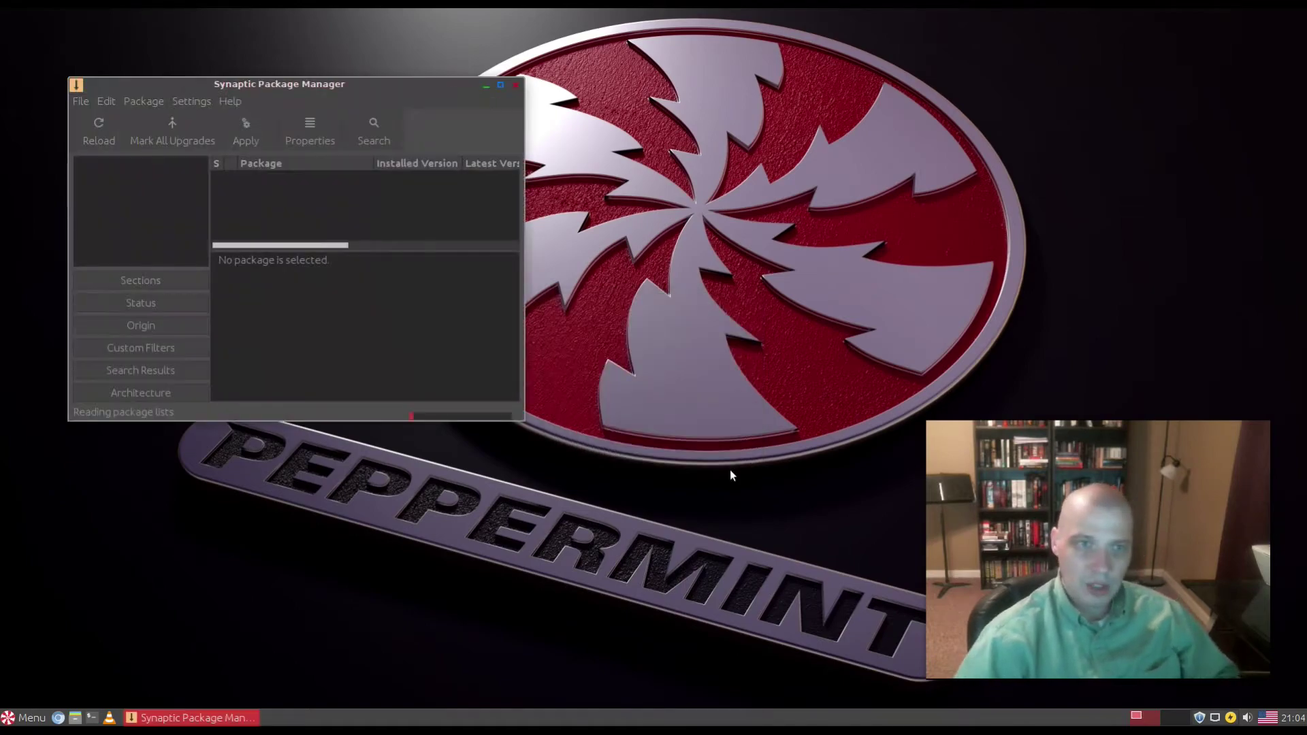
drag(427, 92, 491, 315)
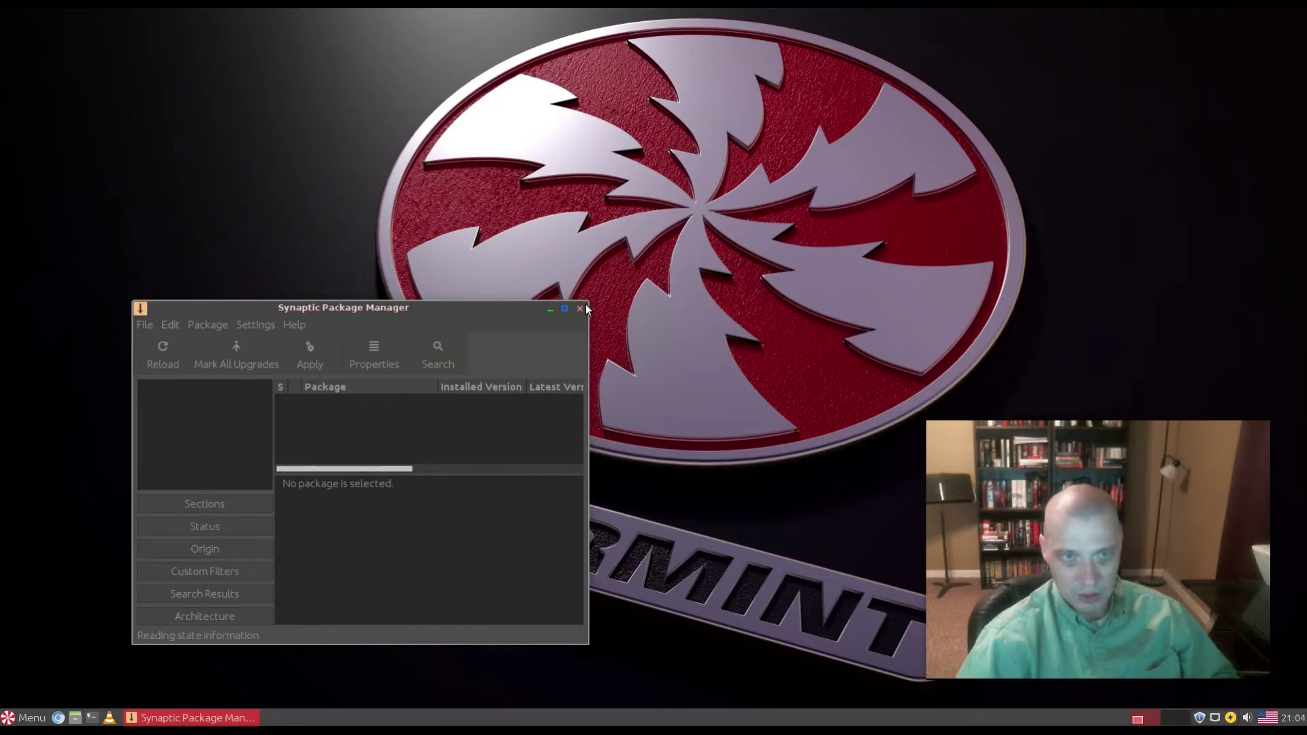
drag(587, 303, 747, 194)
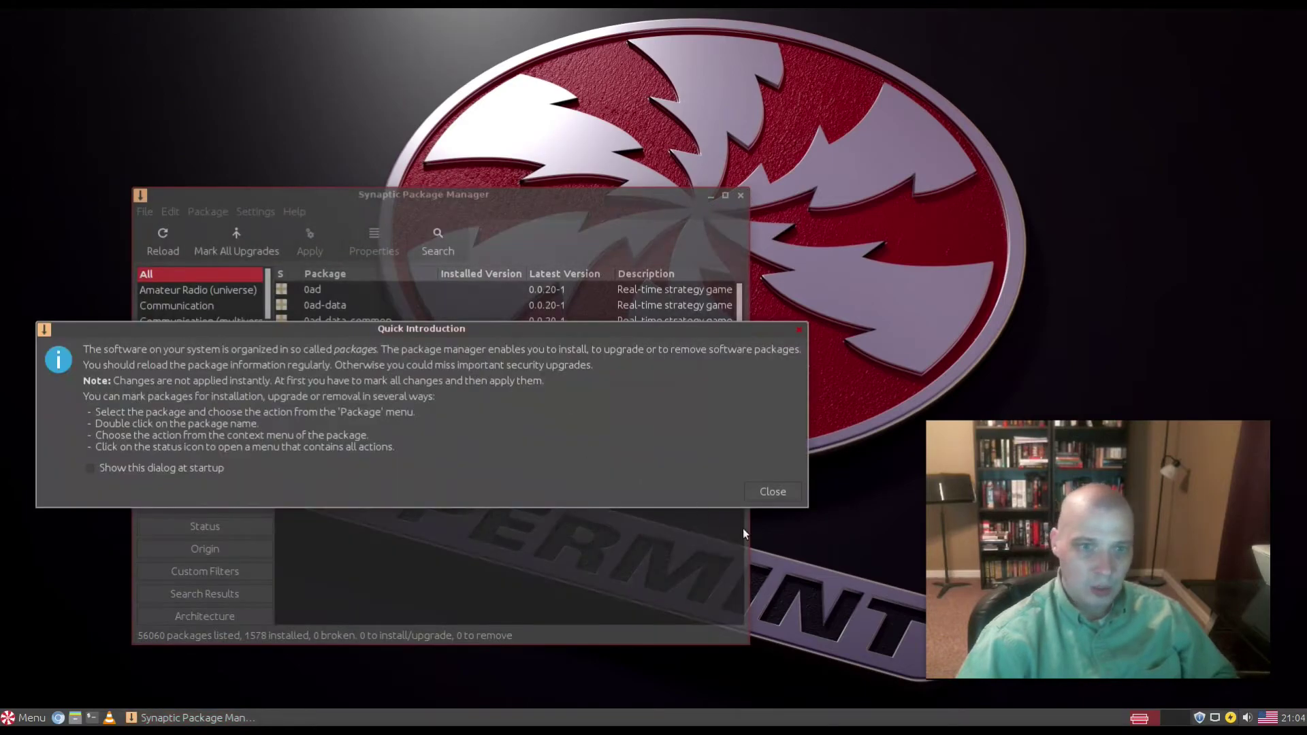
click(773, 494)
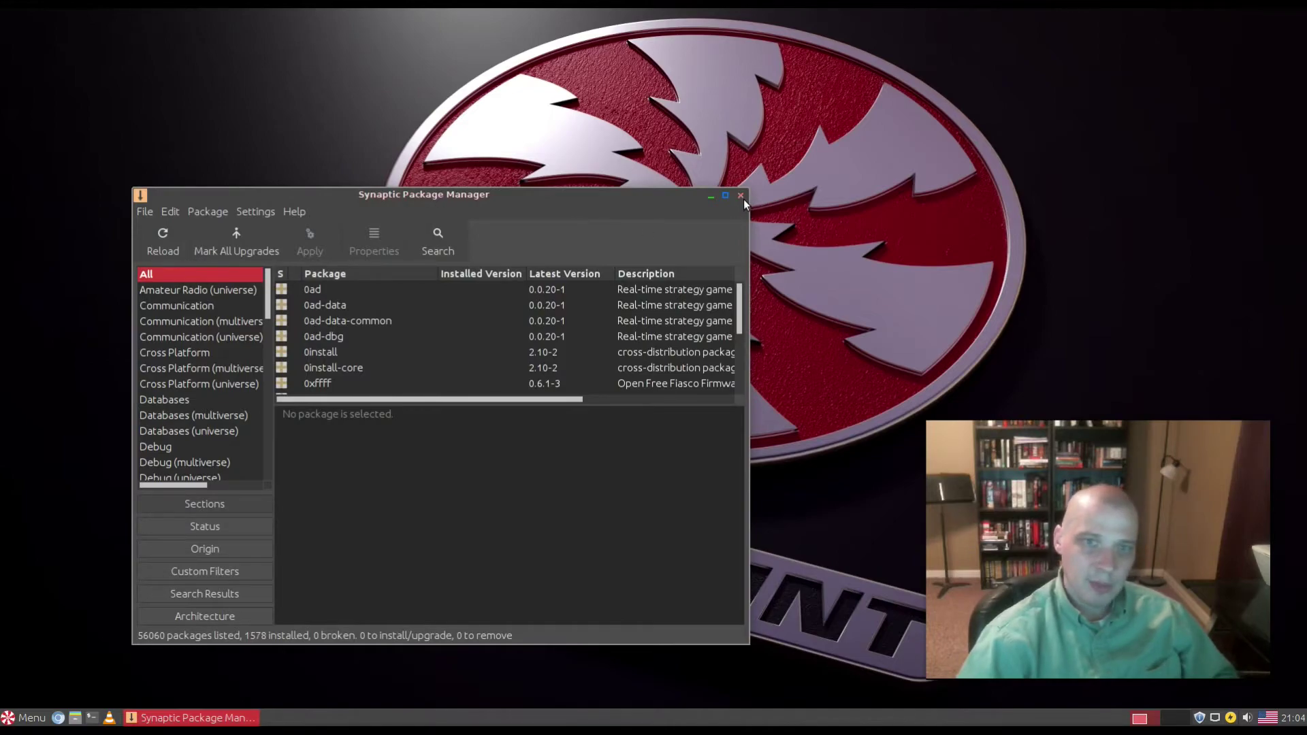
Step: Search packages for 'firefox', view the firefox package's description, then close Synaptic
click(438, 242)
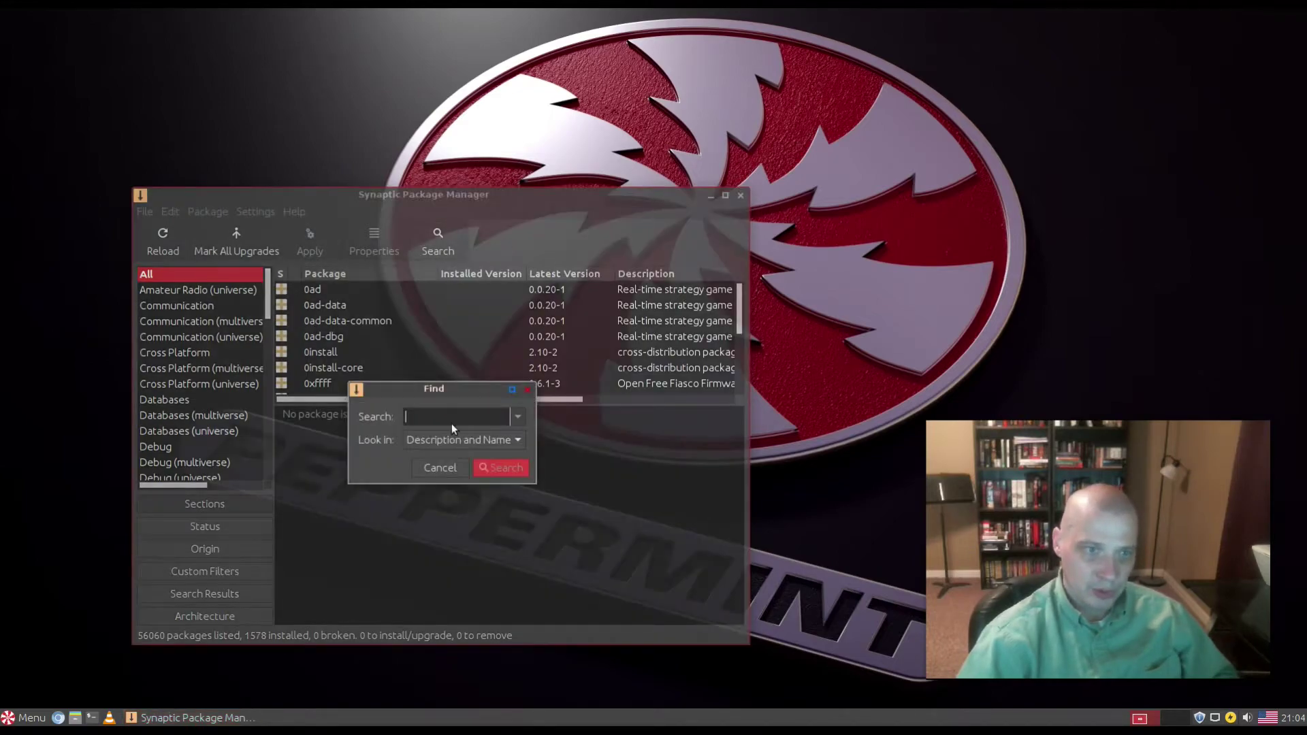
text(firefox)
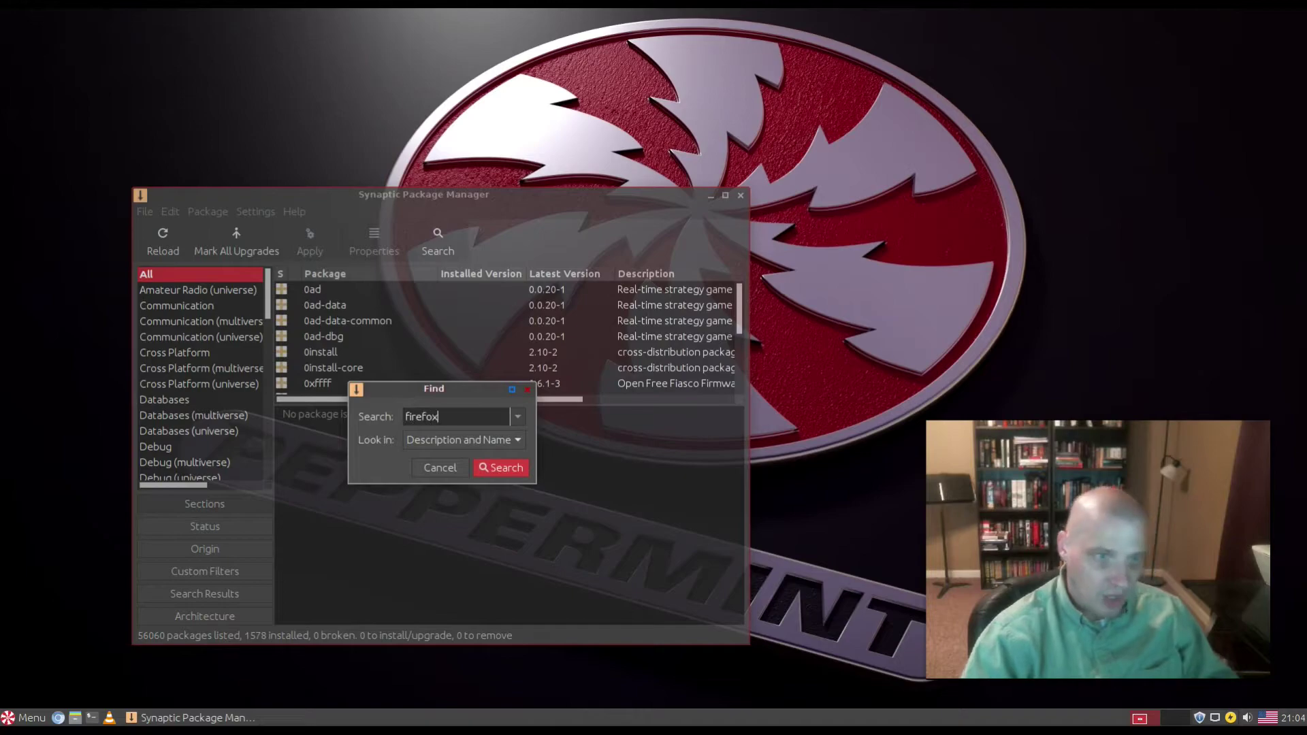
key(Return)
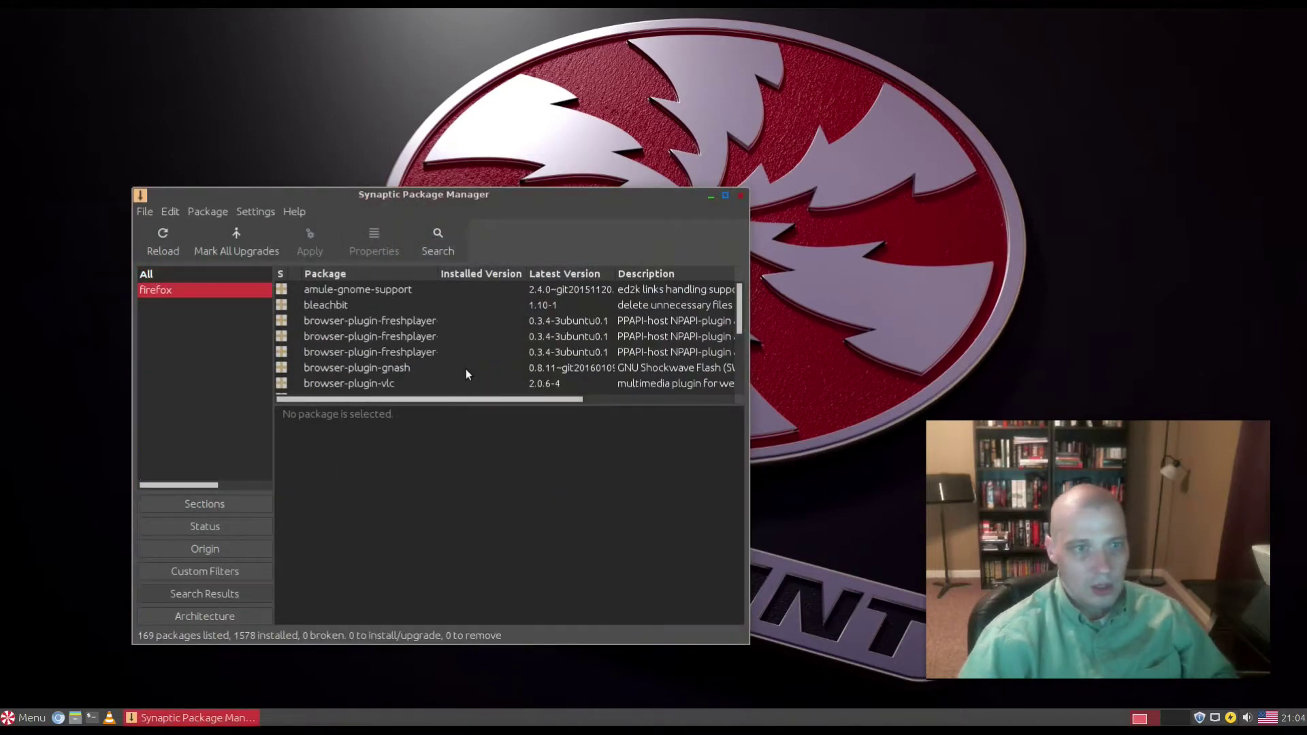
scroll(374, 340, down, 3)
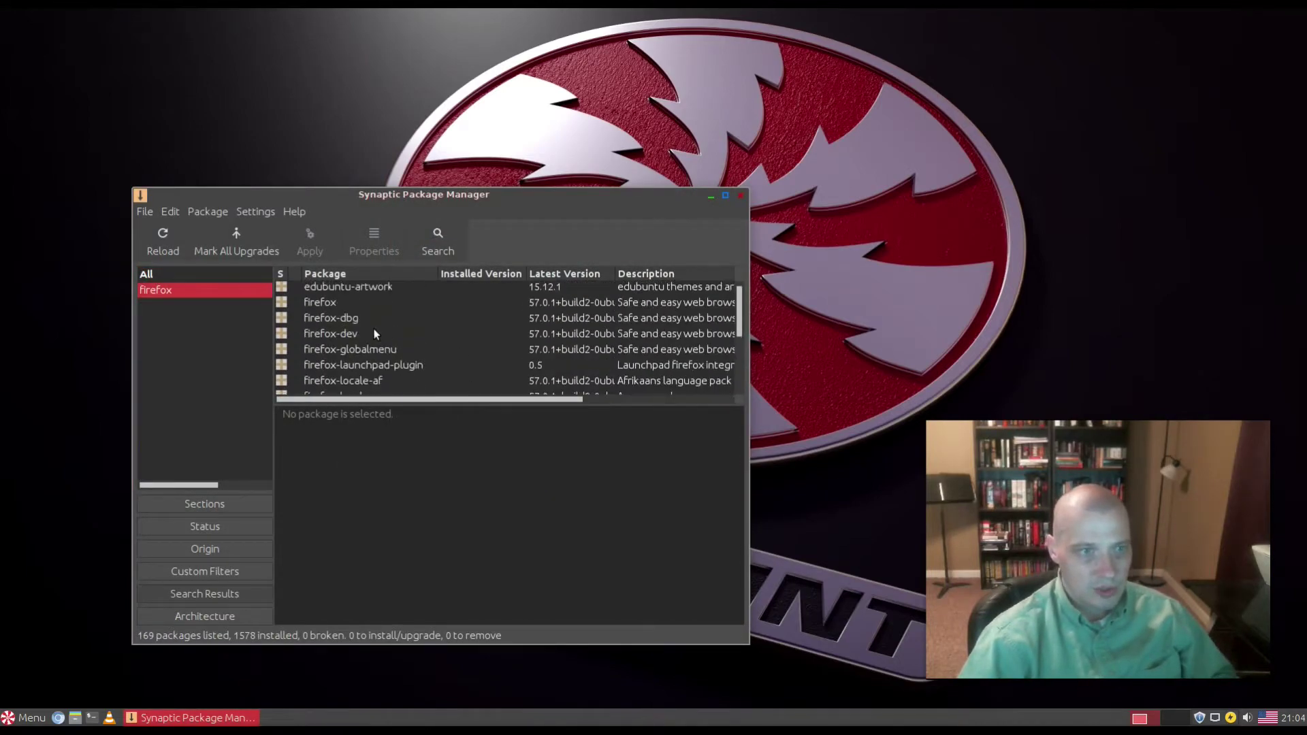
scroll(376, 333, up, 2)
click(311, 367)
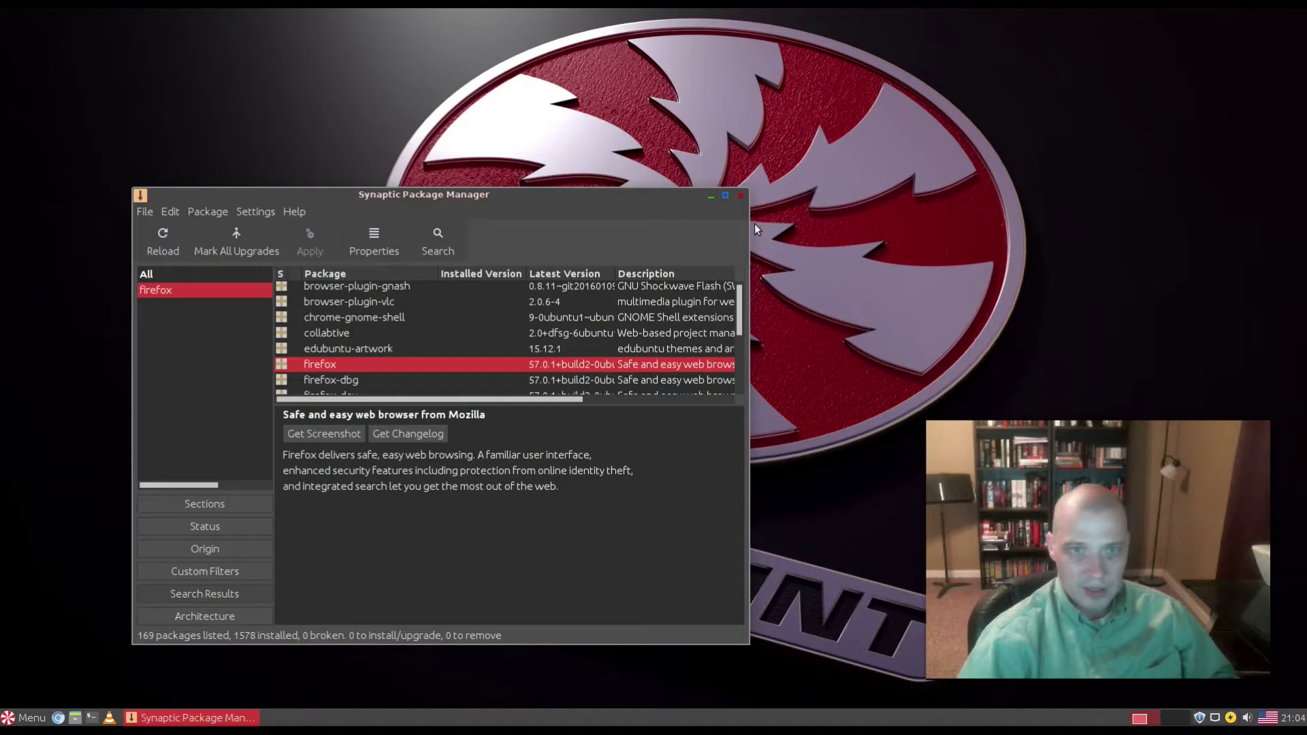
click(741, 196)
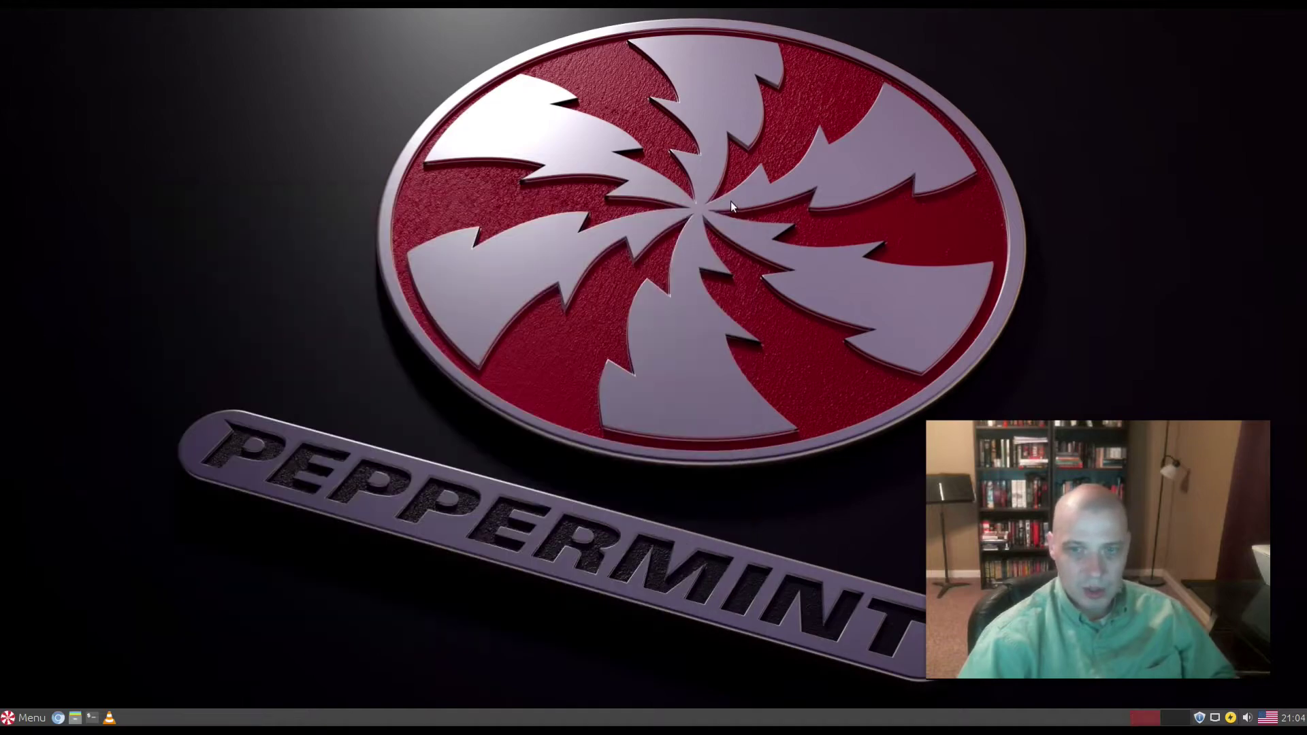
click(27, 723)
click(71, 647)
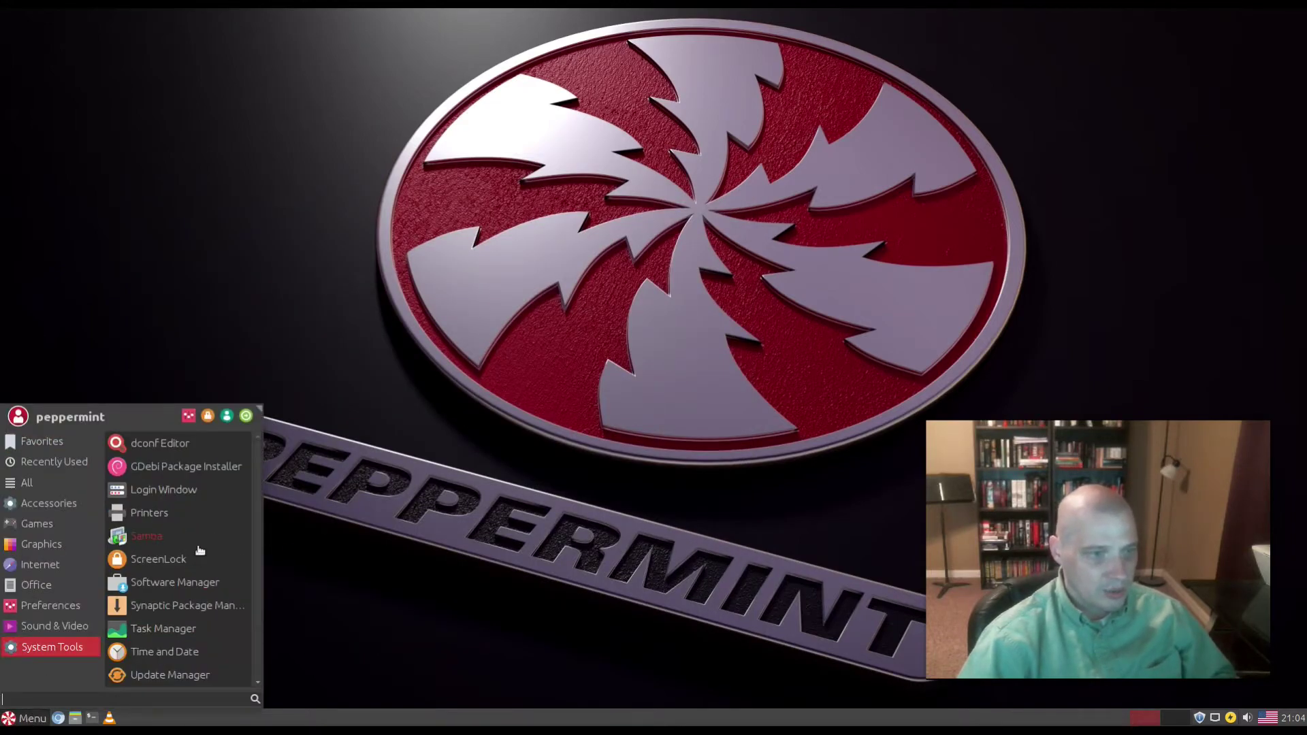
click(183, 628)
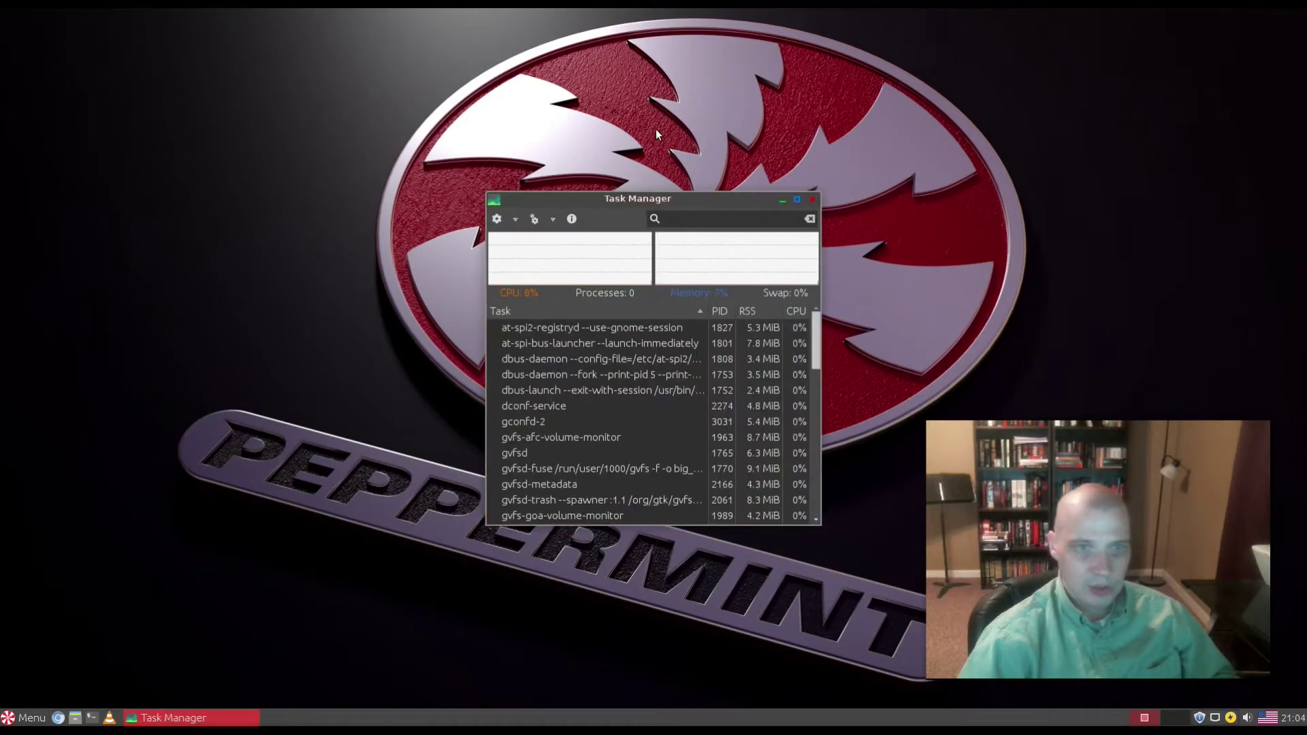
drag(742, 198, 733, 126)
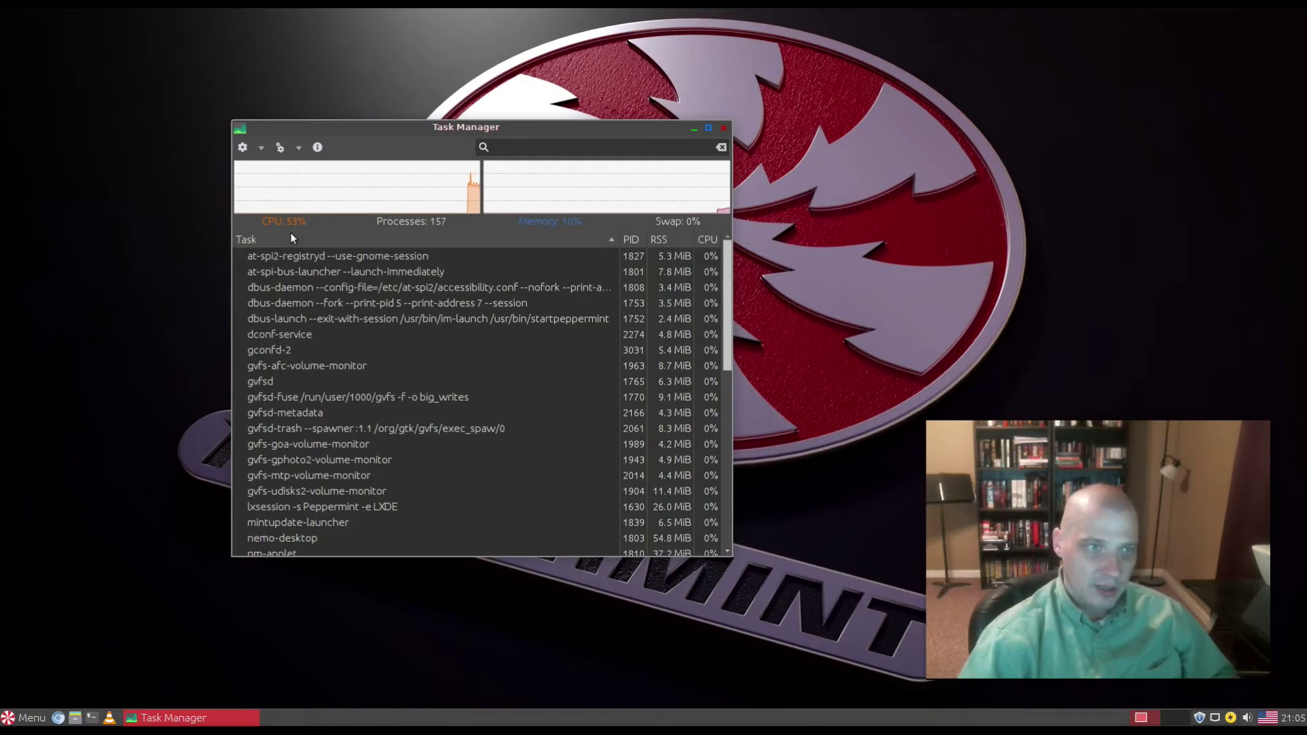
mouse_move(291, 233)
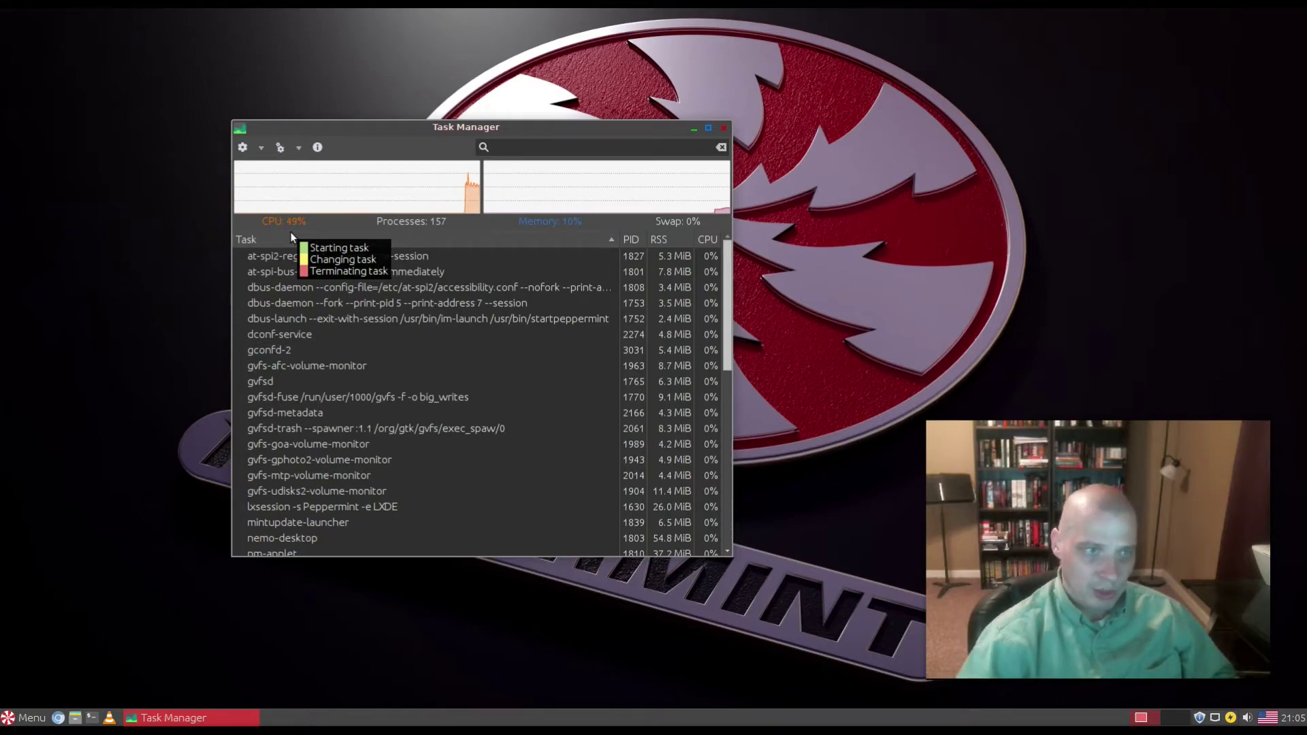
click(707, 242)
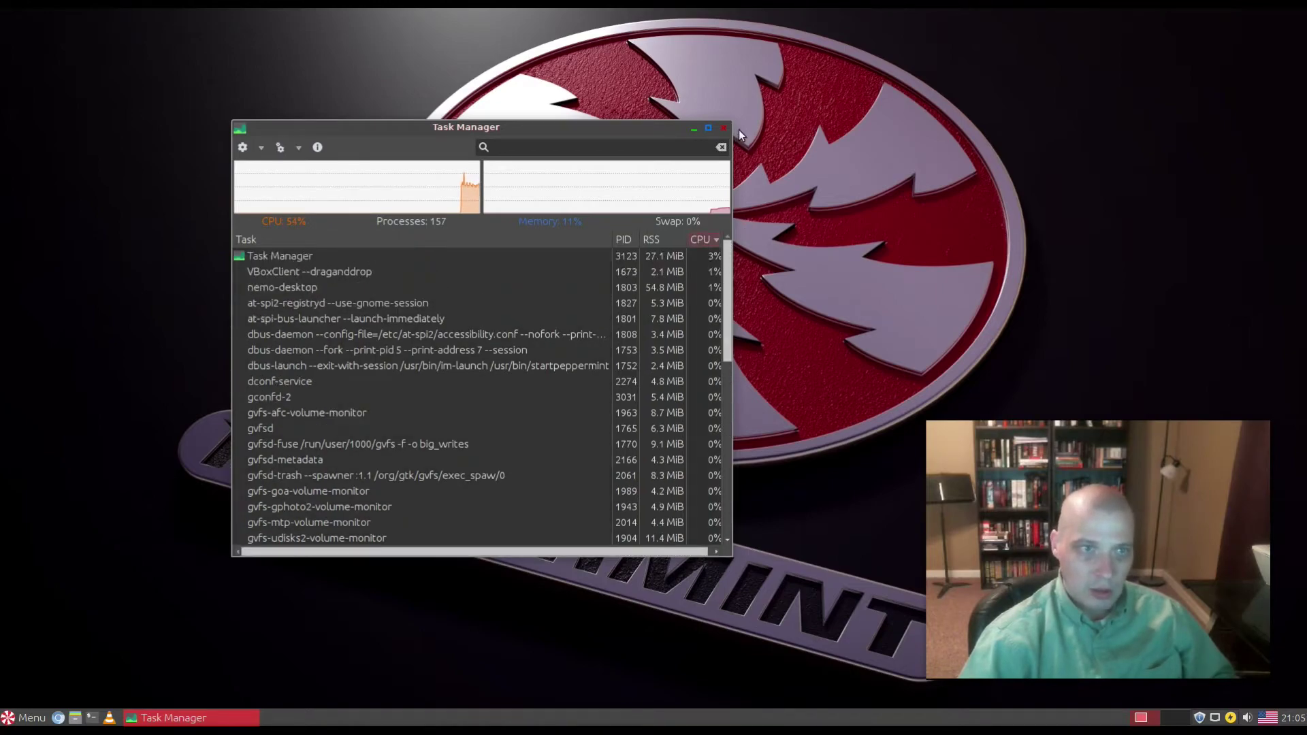
drag(726, 131, 824, 104)
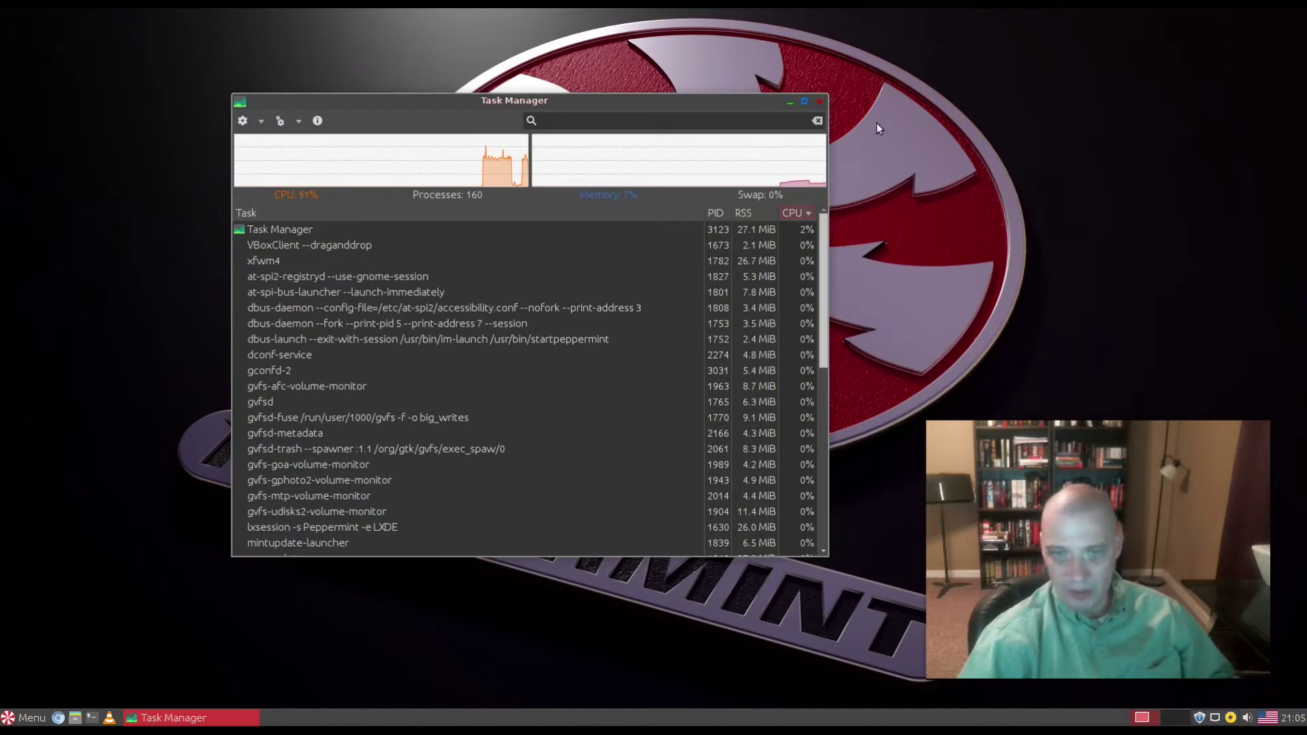
Step: Close Task Manager, then launch Update Manager and review its 30 recommended updates (51MB) without installing
click(823, 99)
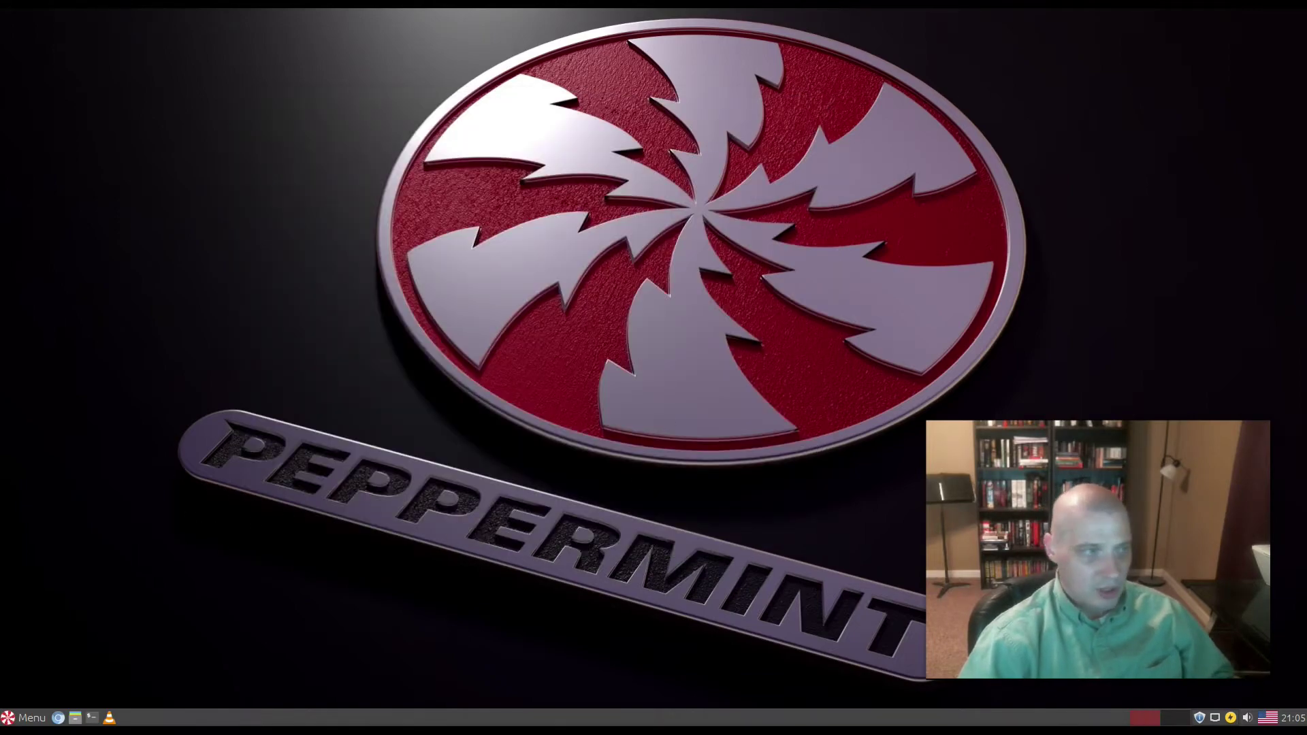
key(super)
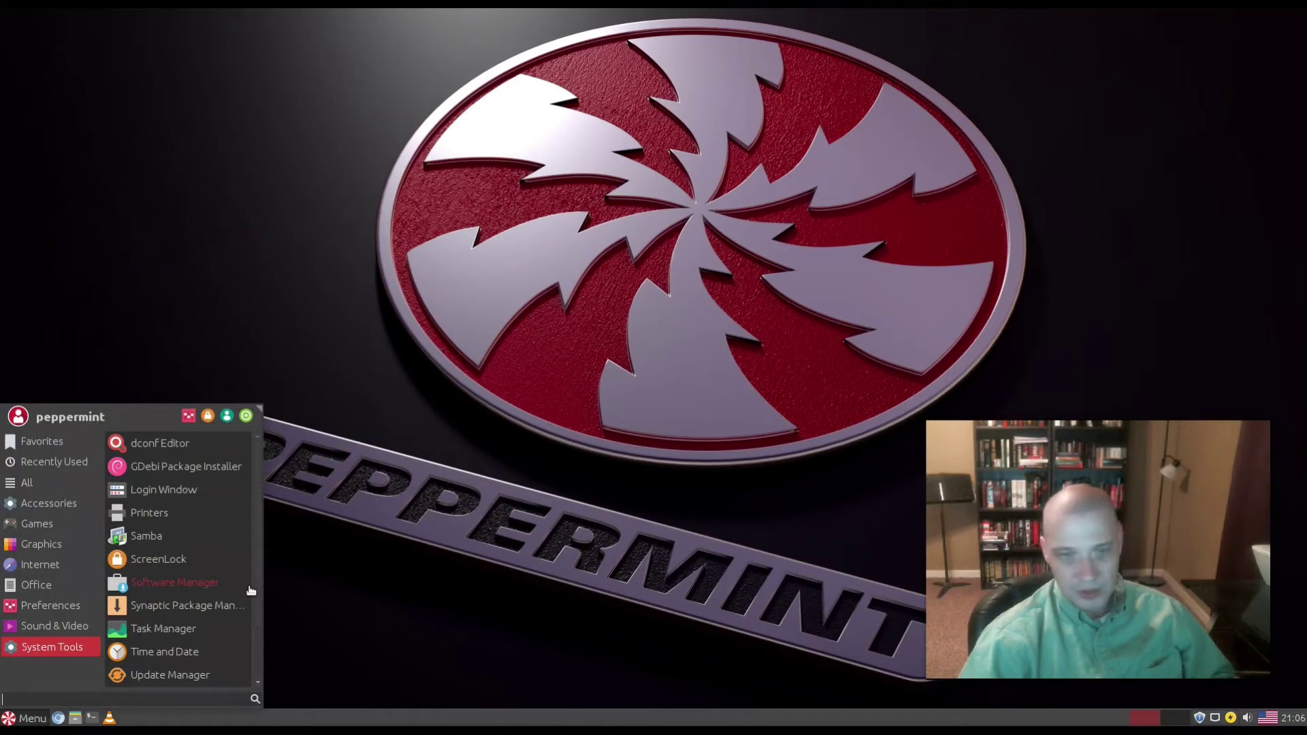
click(202, 674)
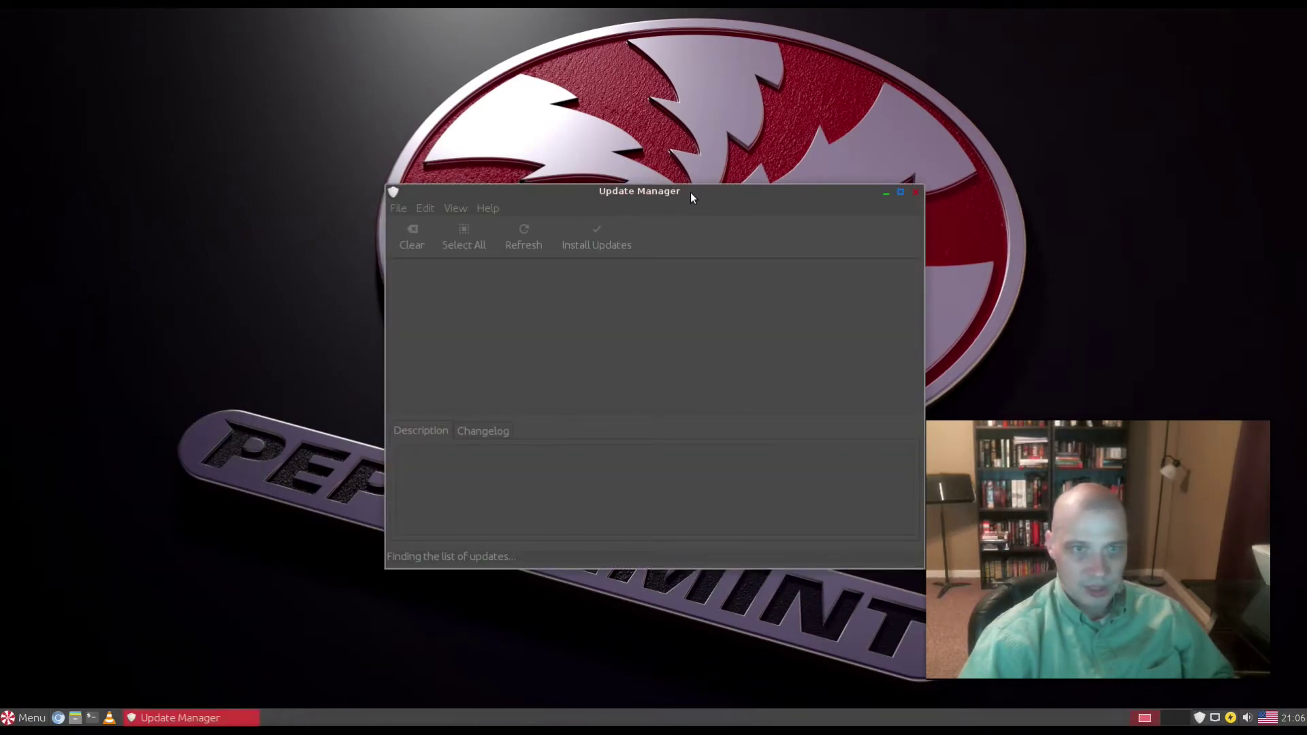
drag(690, 192, 480, 218)
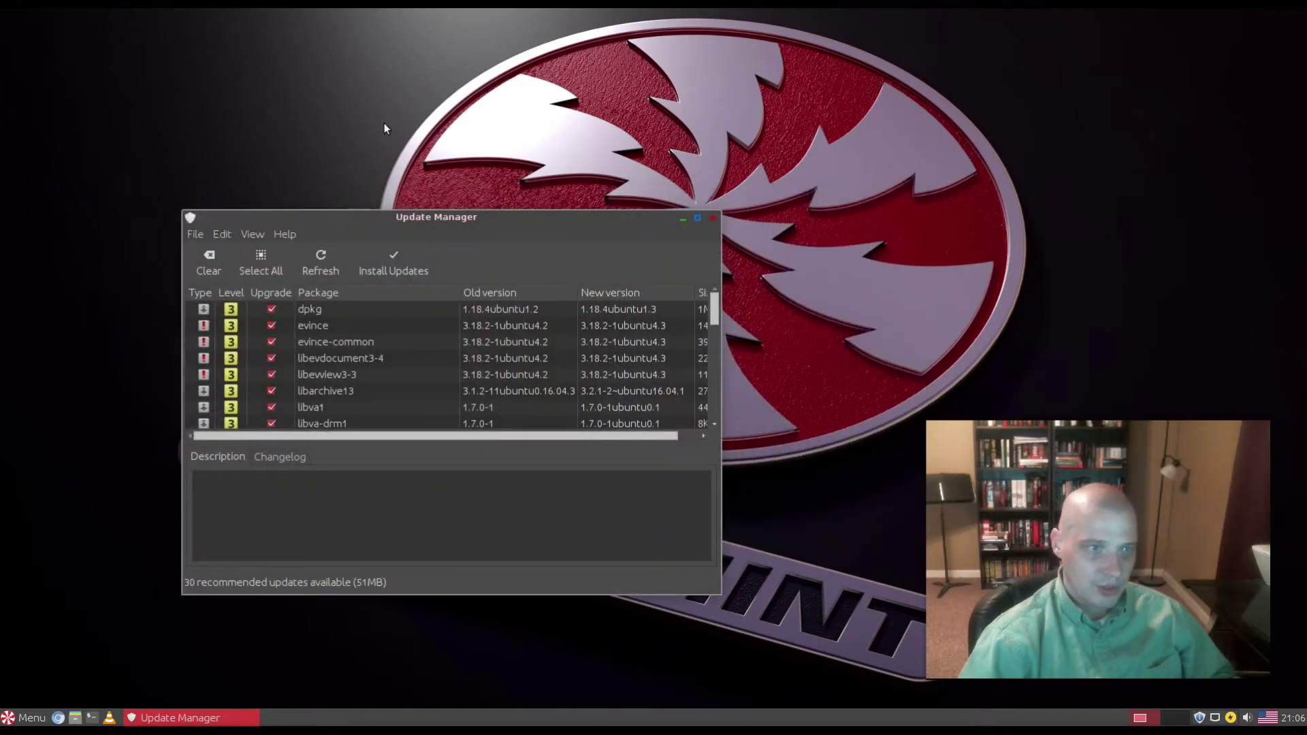
click(713, 218)
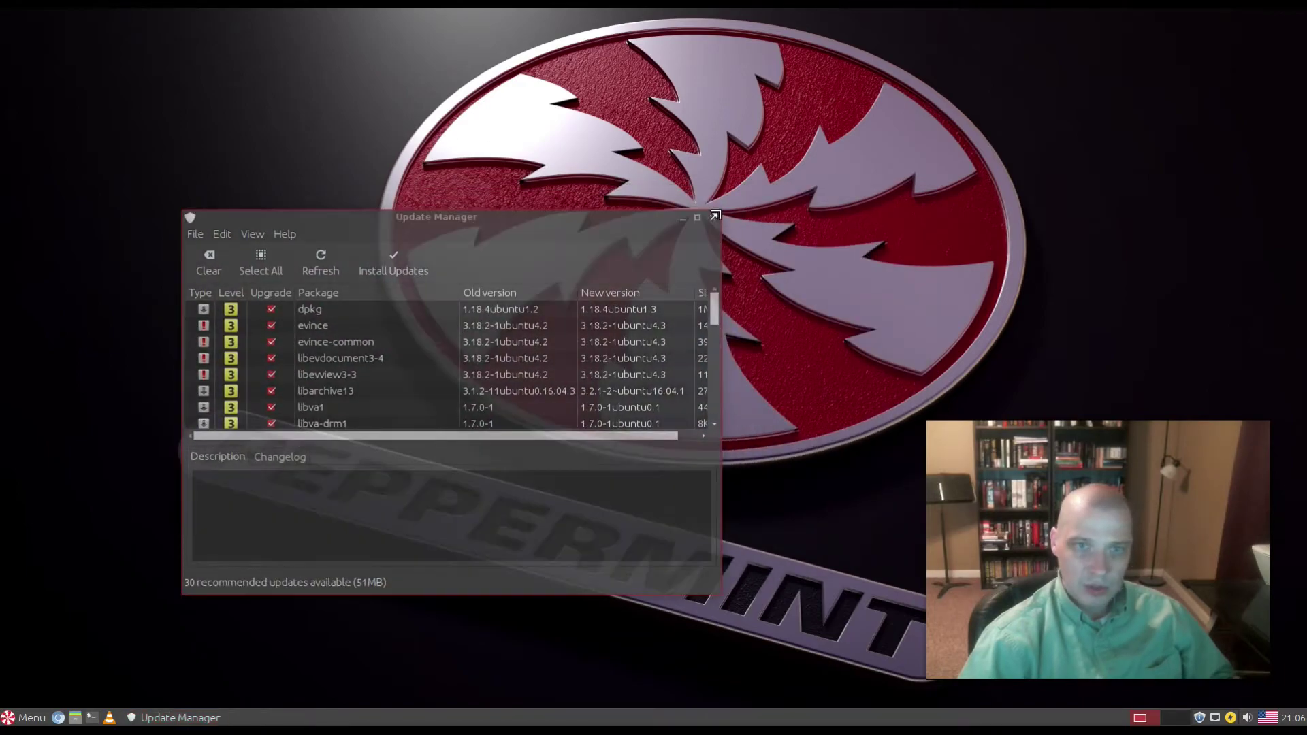
click(719, 215)
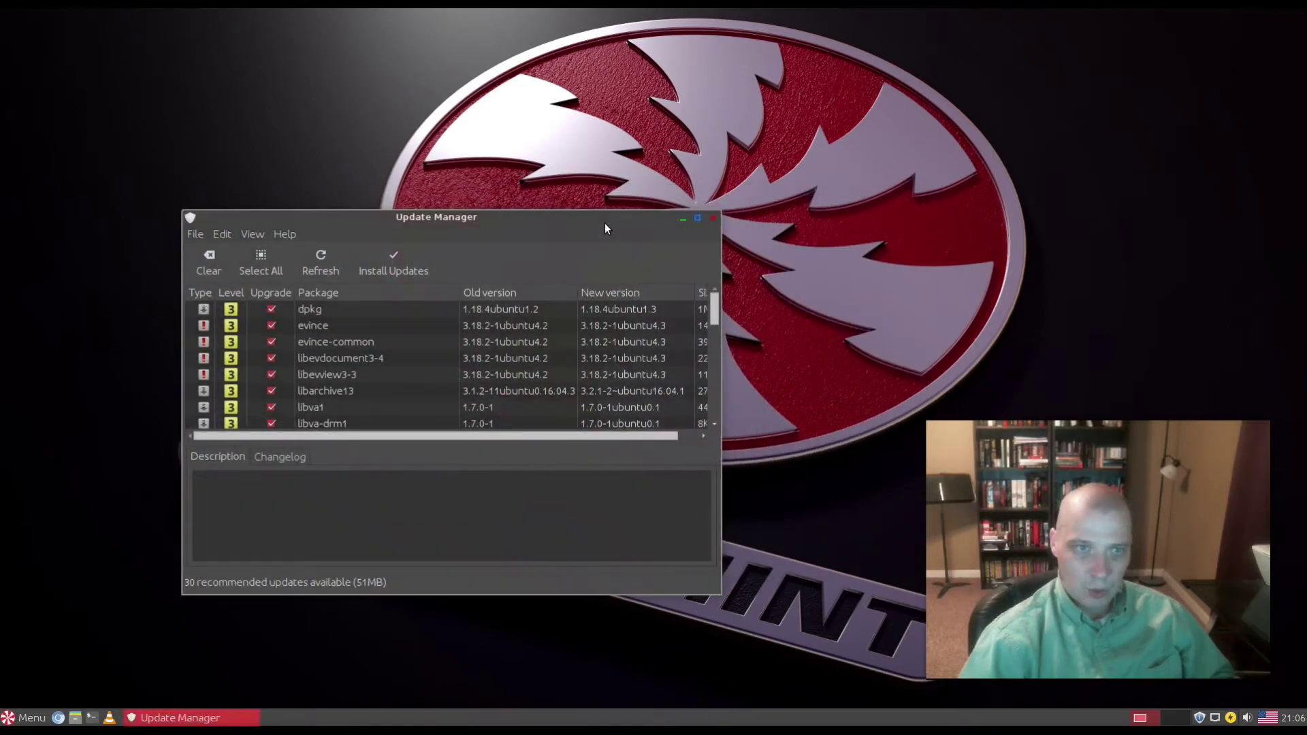
click(721, 208)
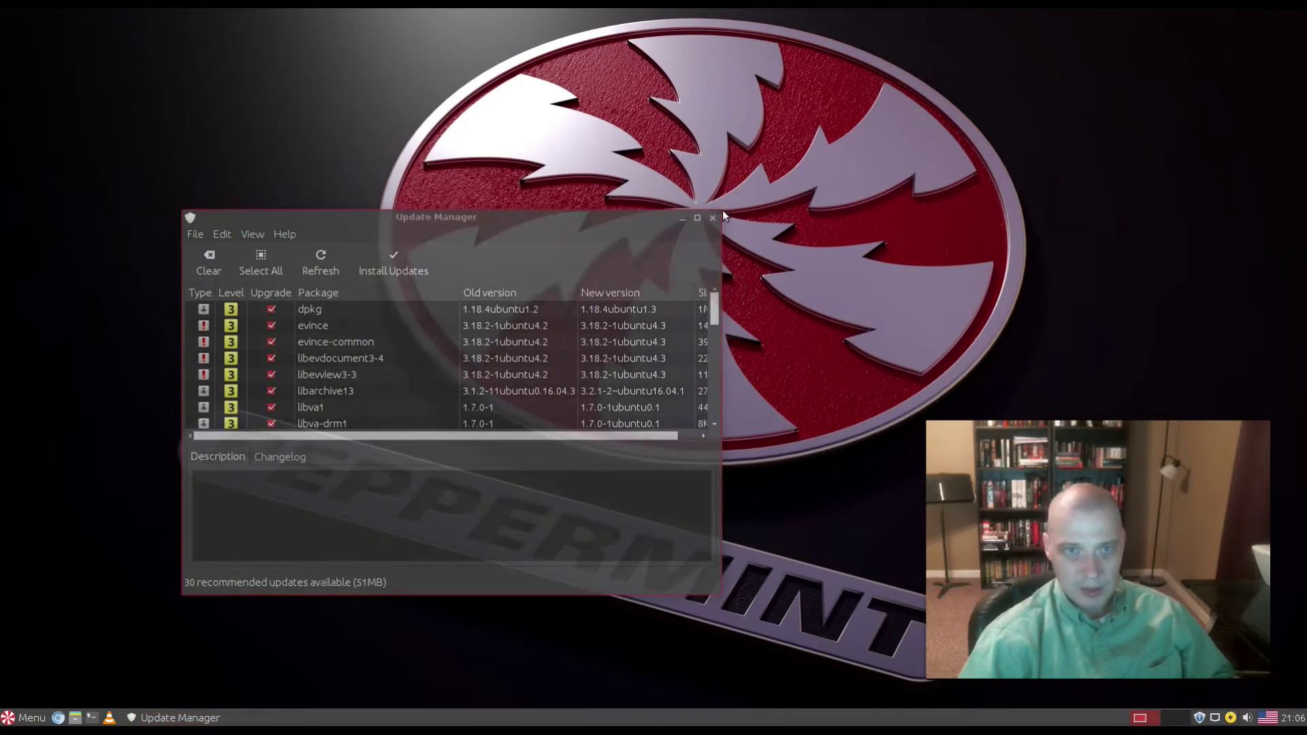
click(550, 224)
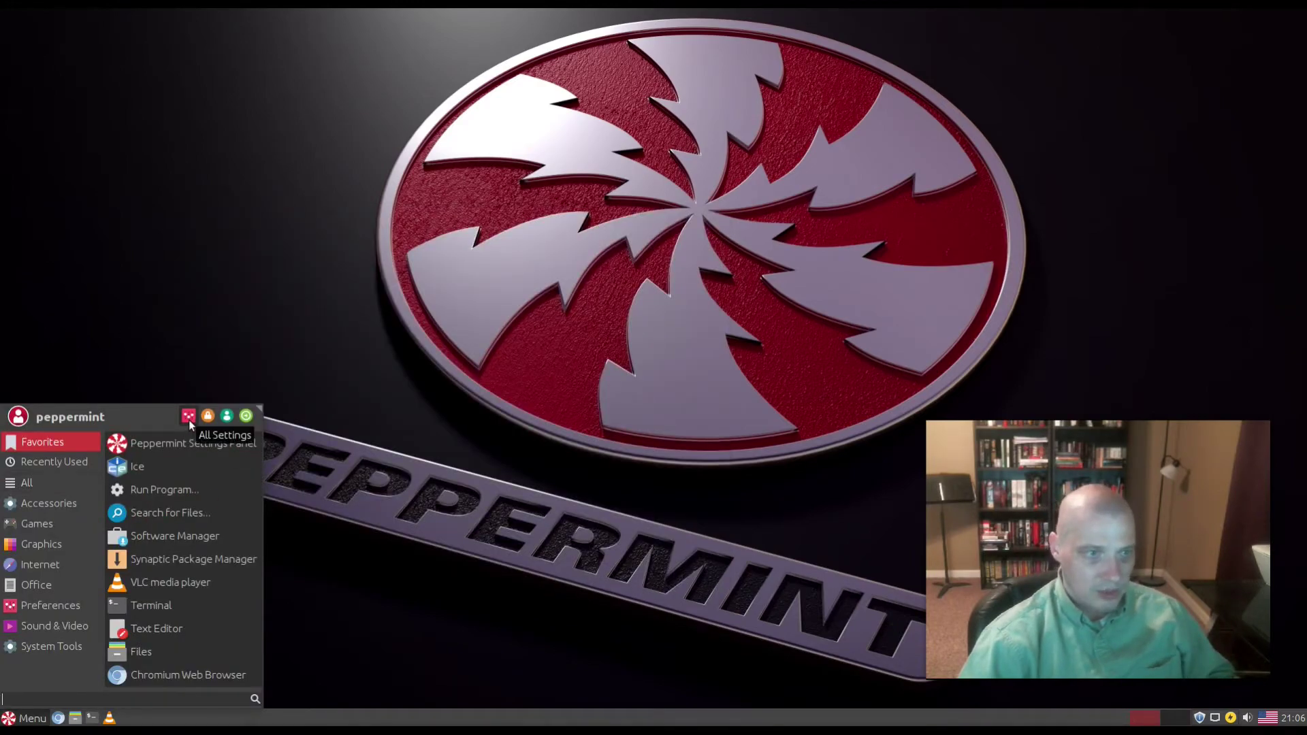
Step: Bring up the 'Logout Peppermint 8 session?' dialog from the Whisker menu's Log Out icon
click(247, 416)
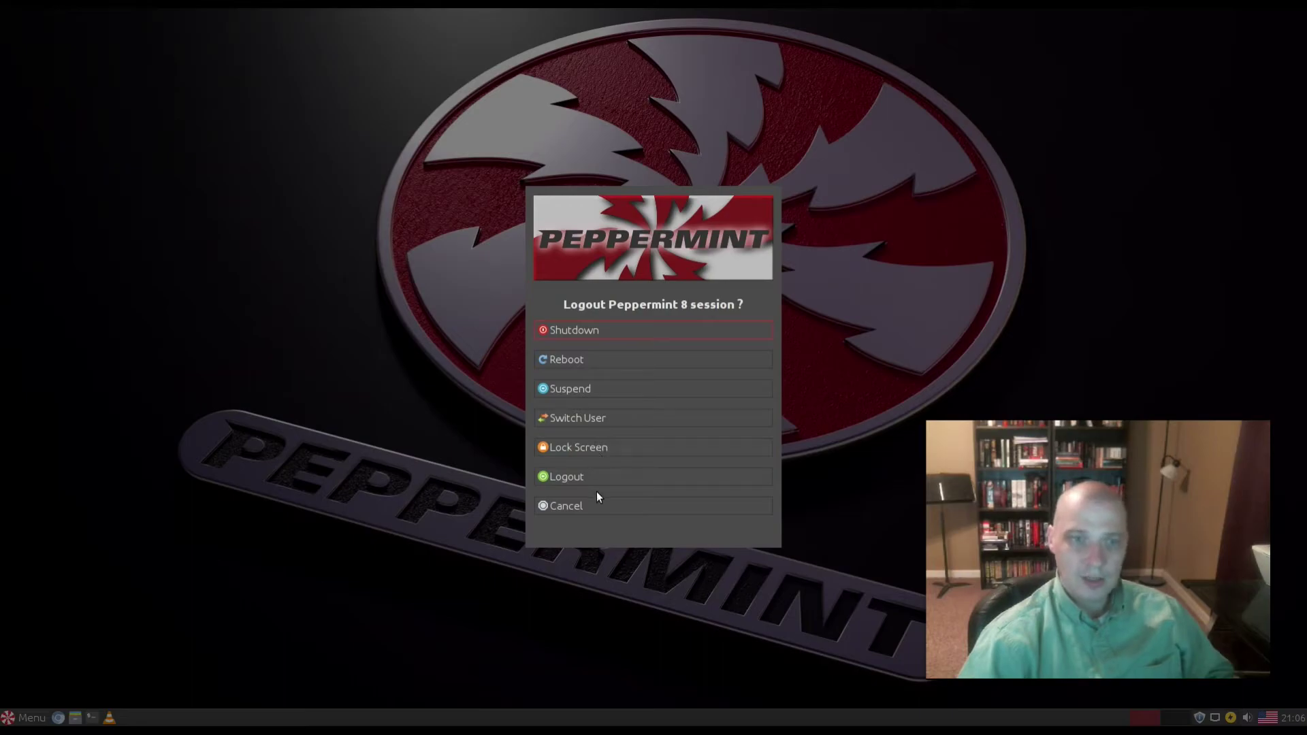
Step: Cancel the logout, then open Change Desktop Background from the desktop menu and enlarge the wallpaper list
click(601, 511)
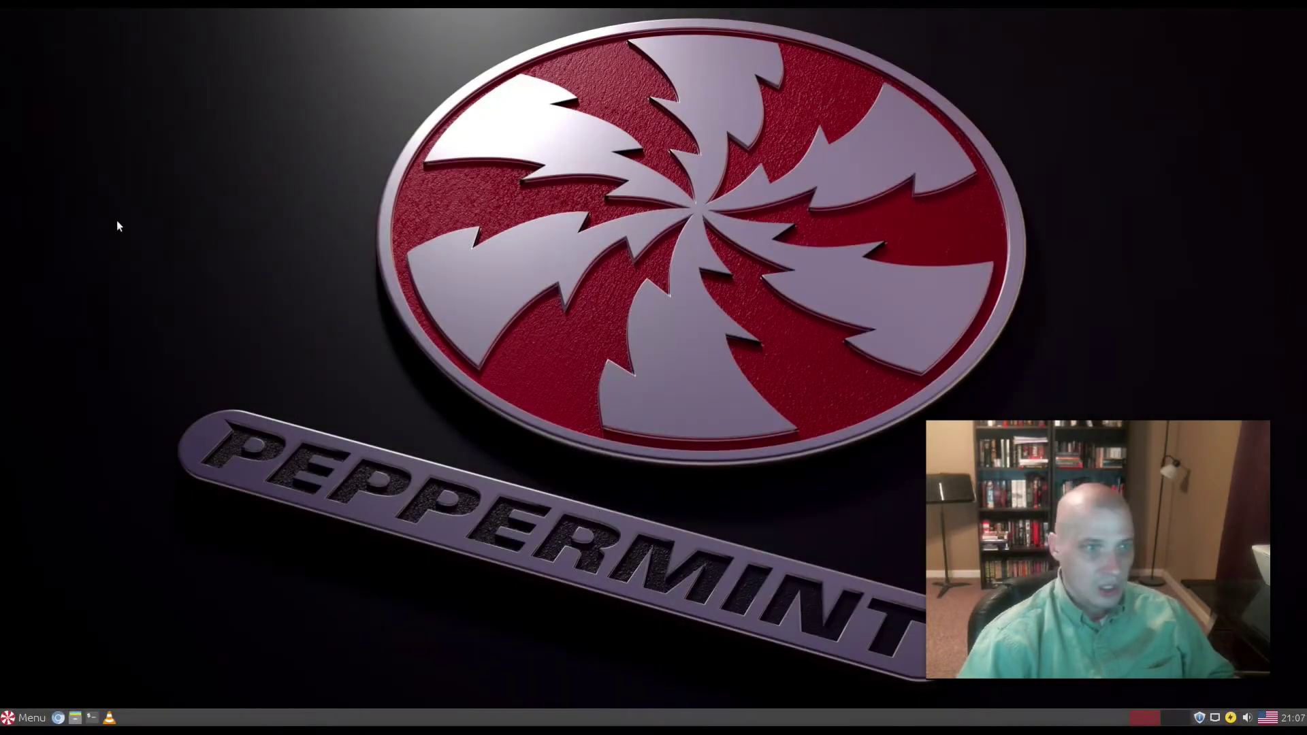
right_click(116, 311)
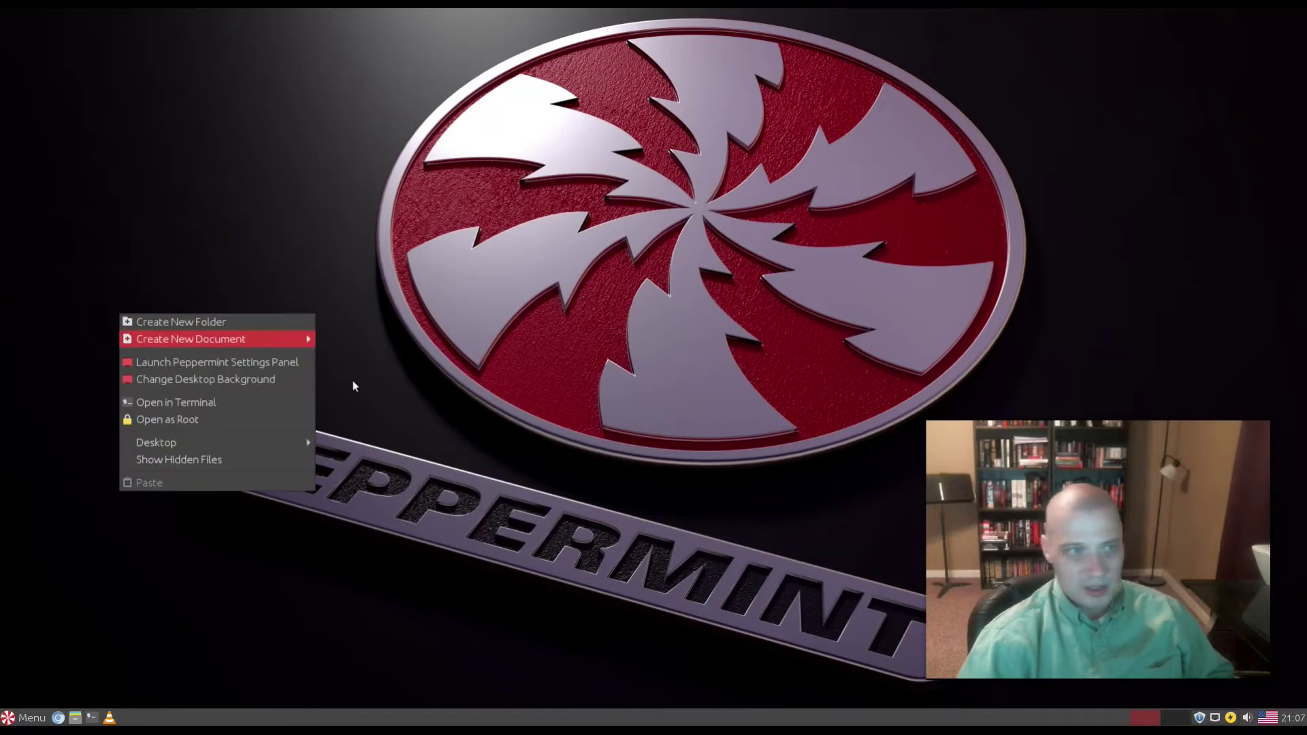
click(296, 381)
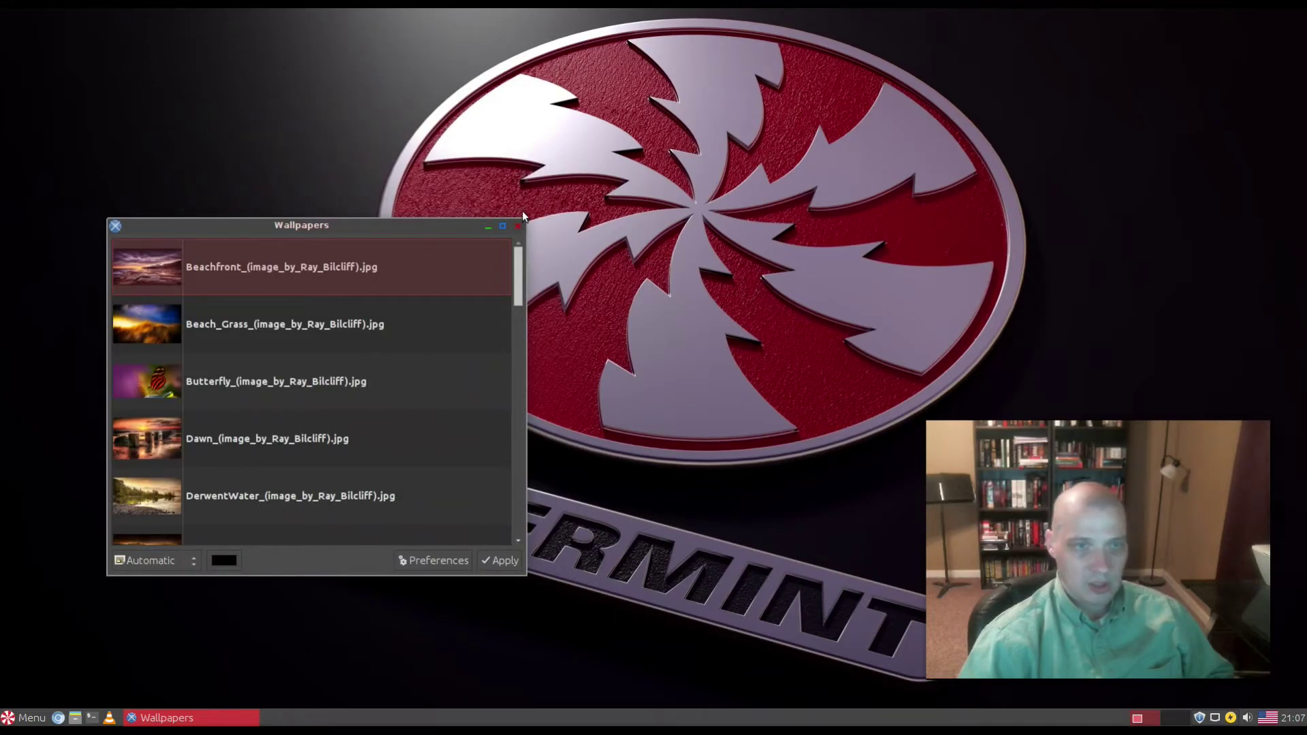
drag(523, 219, 595, 46)
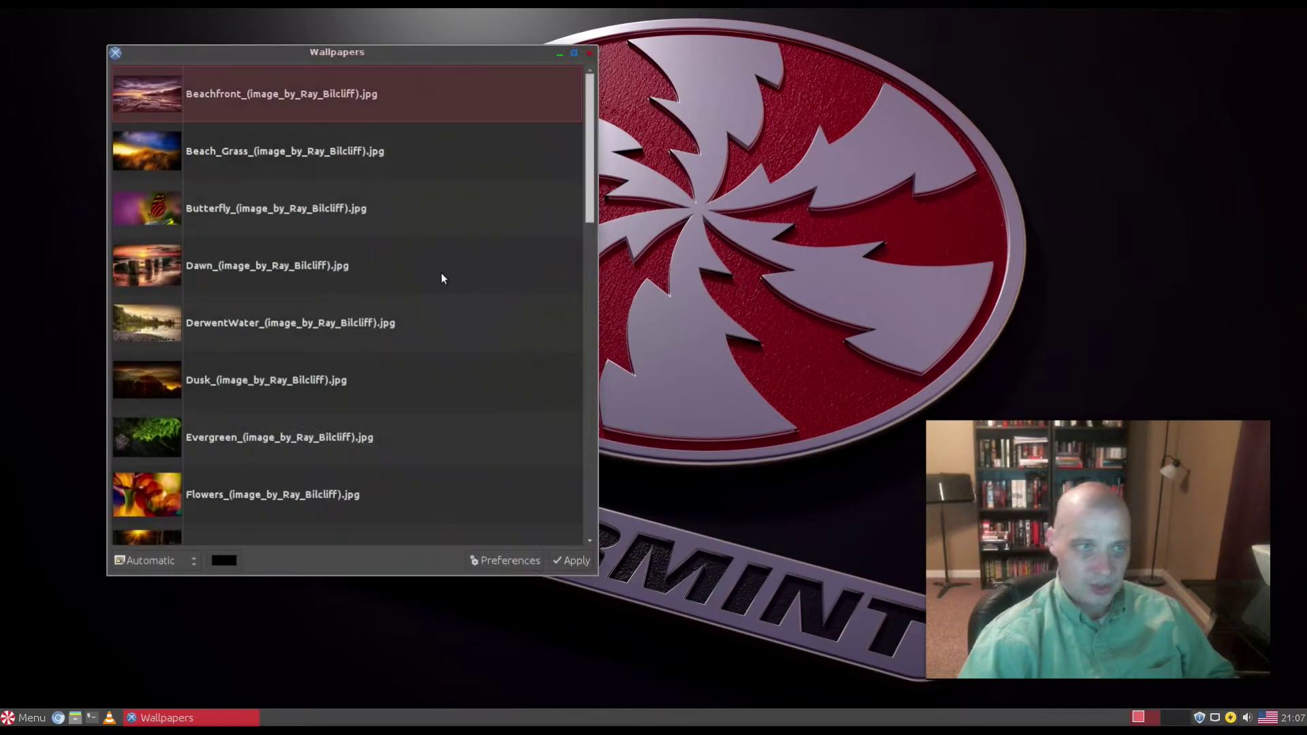
Step: Apply the Beachfront, Beach_Grass, Butterfly and Dawn wallpapers in turn
click(296, 106)
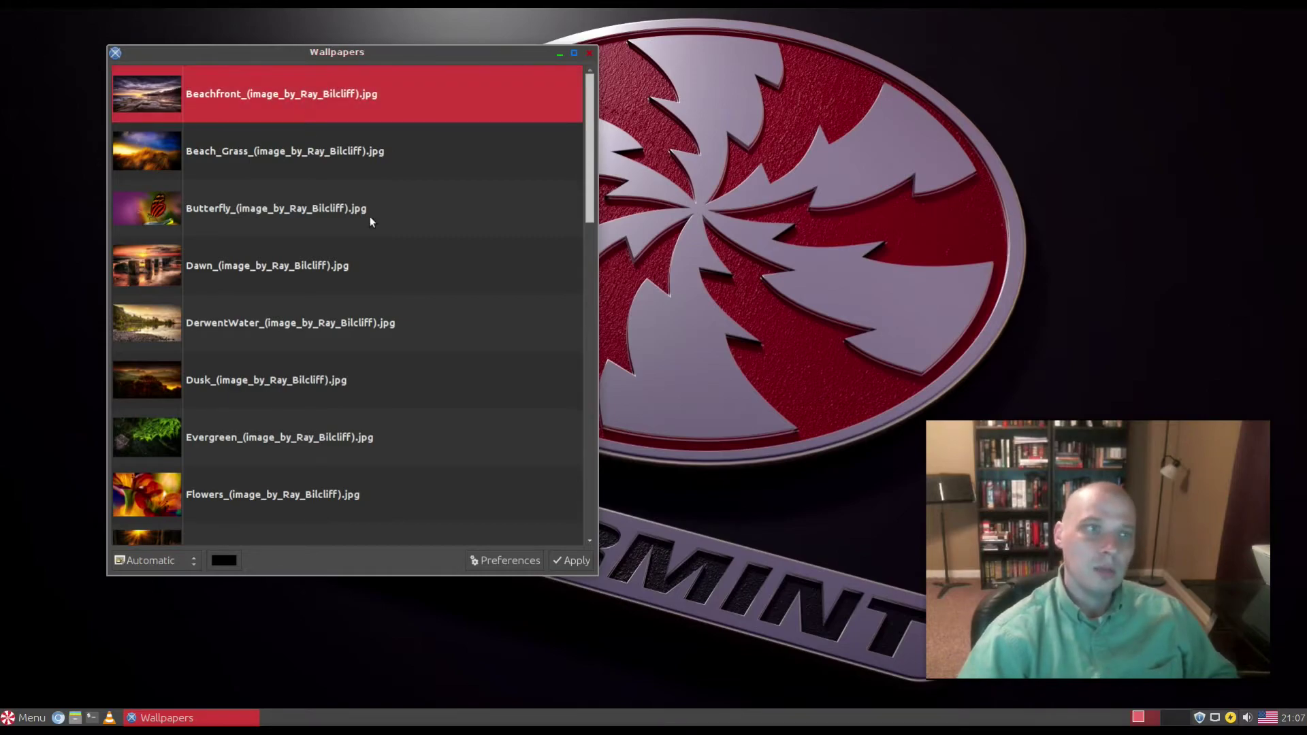
click(575, 561)
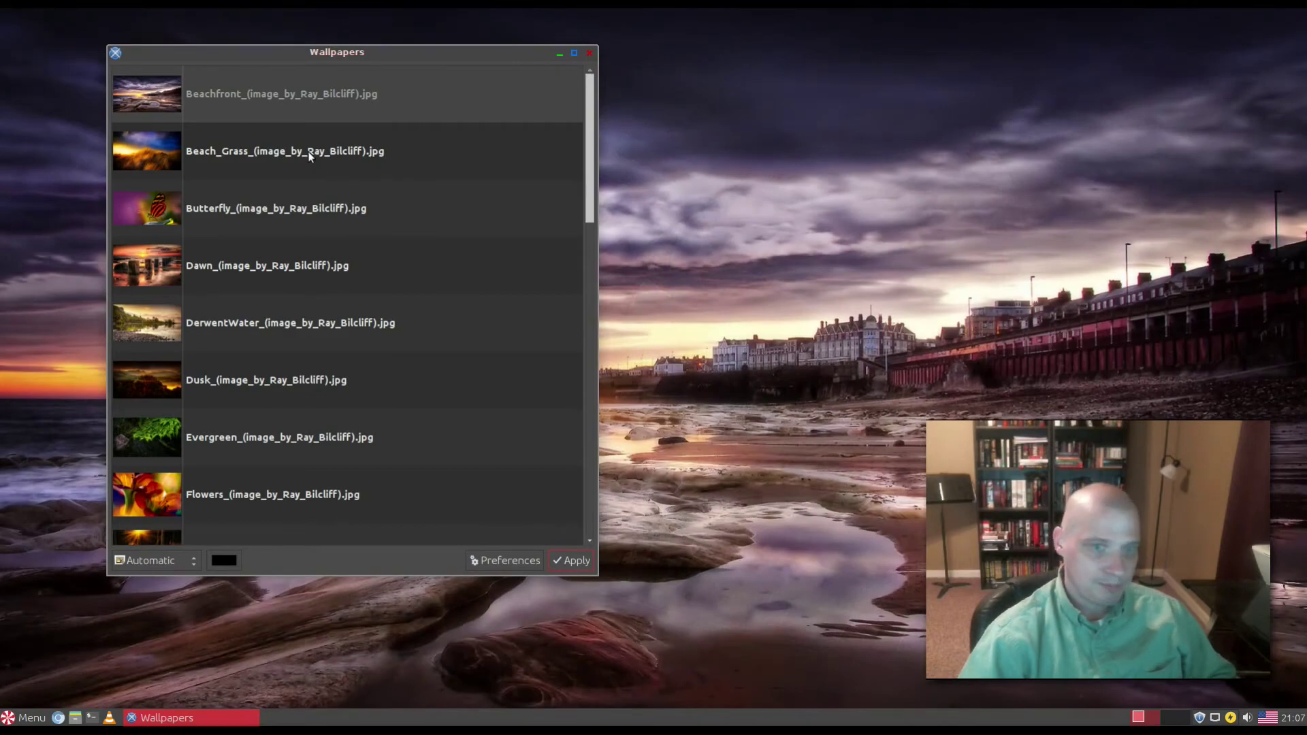
click(312, 155)
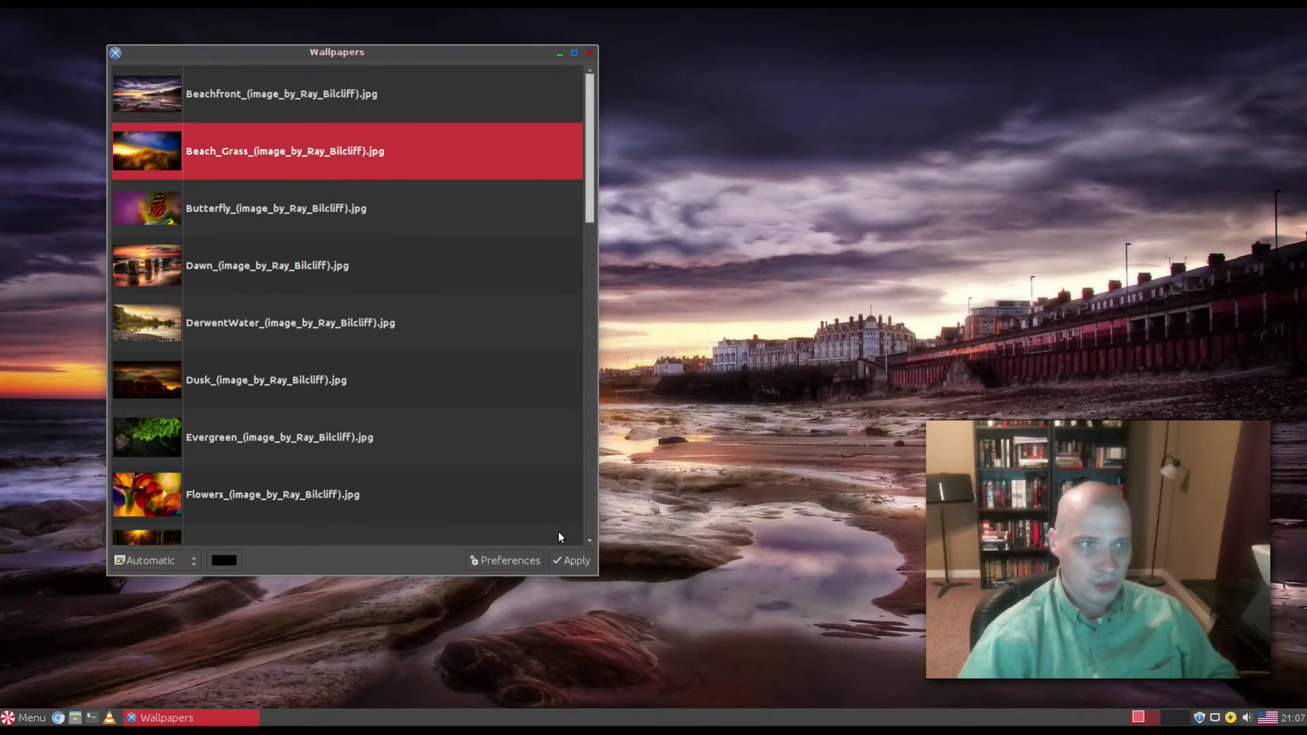
click(564, 557)
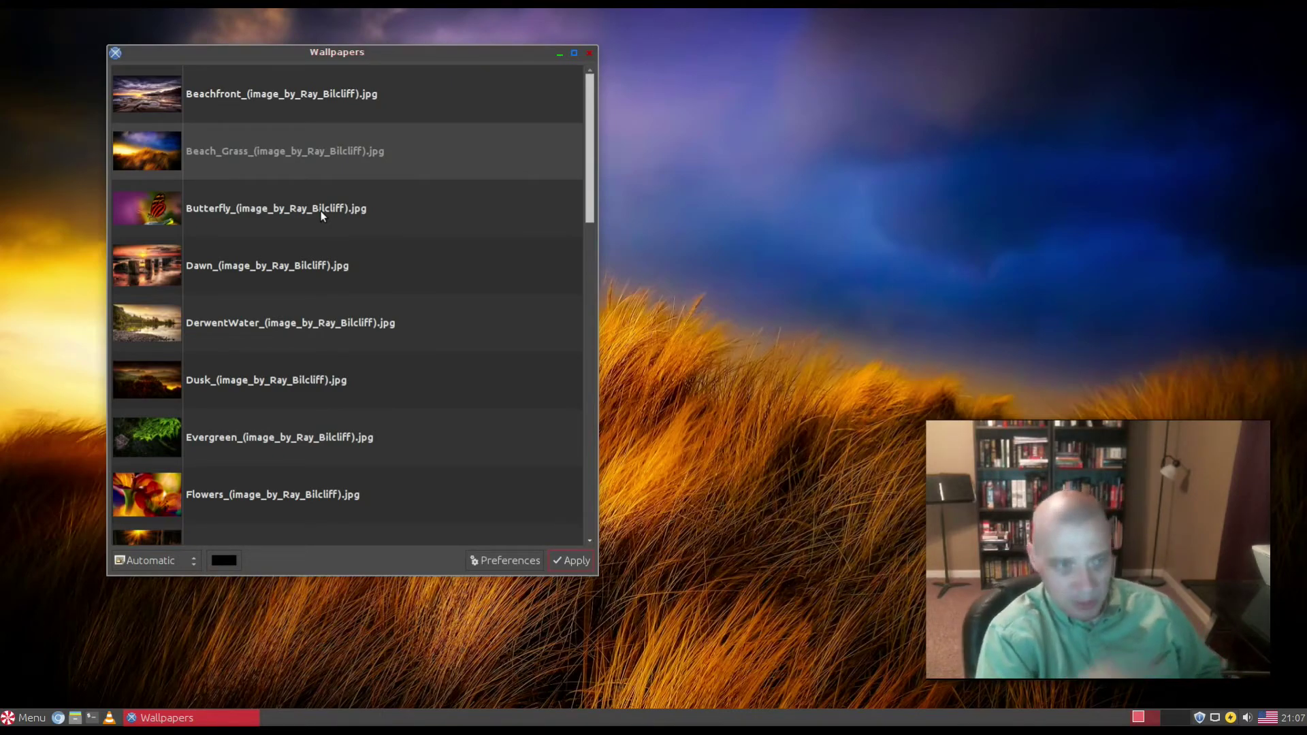
click(322, 215)
click(575, 559)
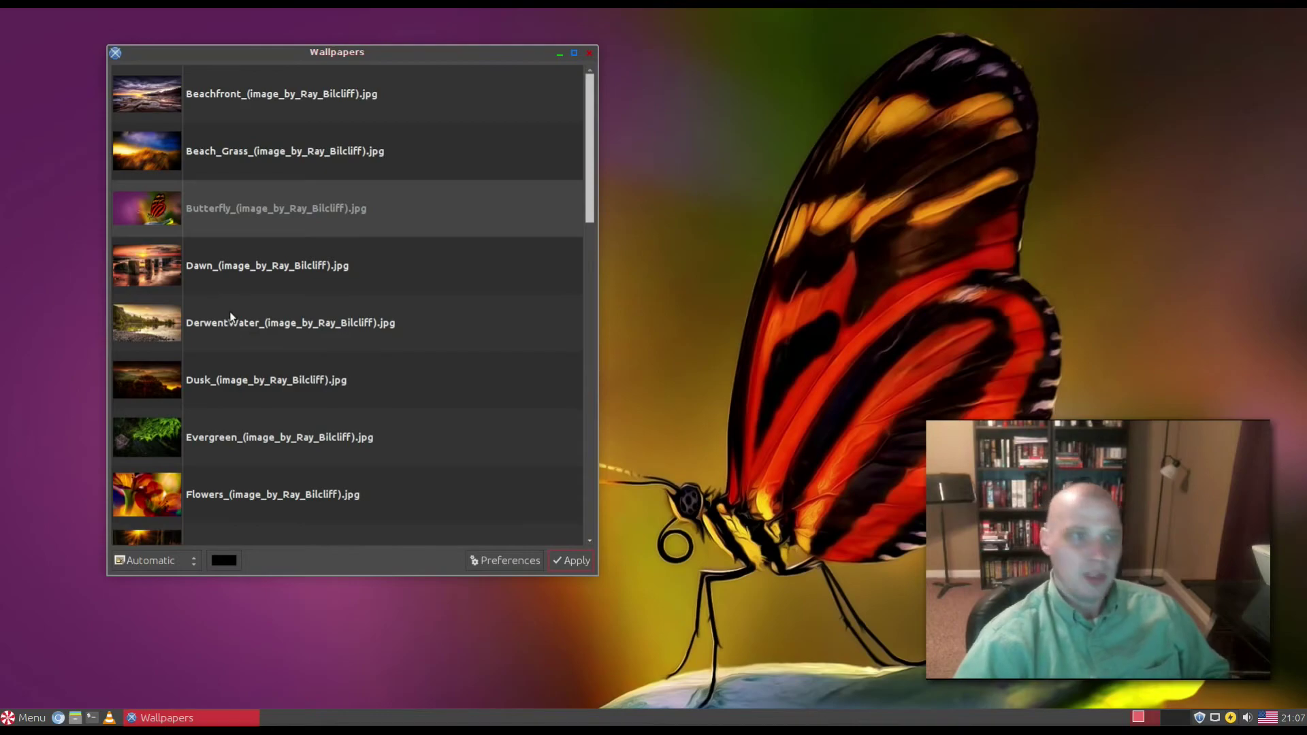
click(266, 276)
click(576, 562)
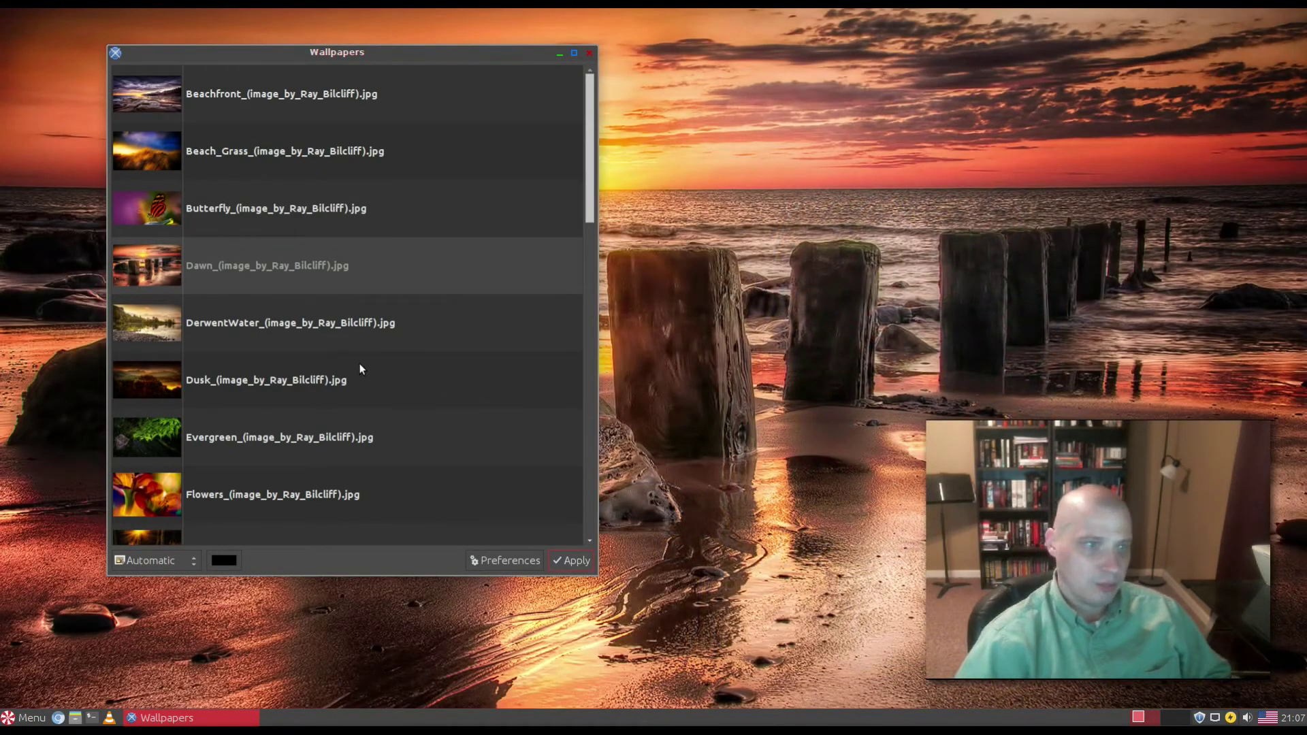
Step: Apply the DerwentWater, Dusk, Evergreen and Flowers wallpapers in turn
click(360, 344)
click(574, 560)
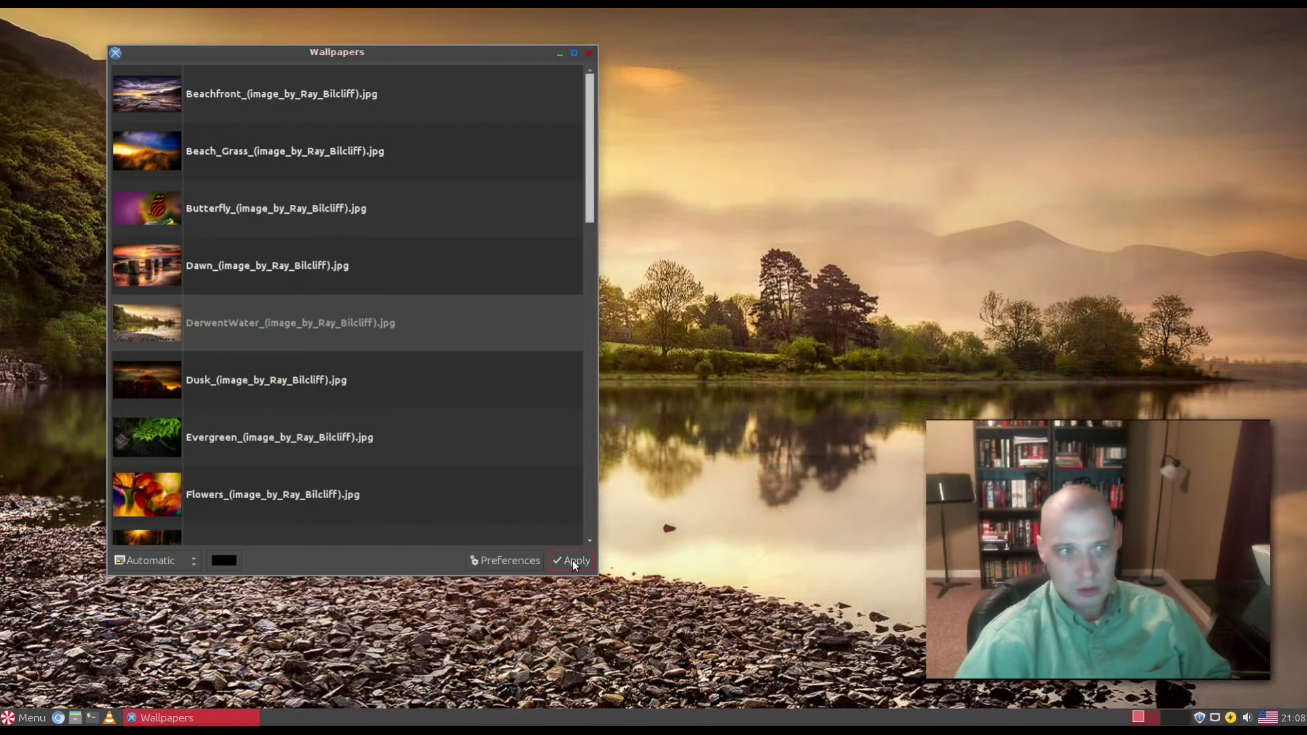
click(361, 392)
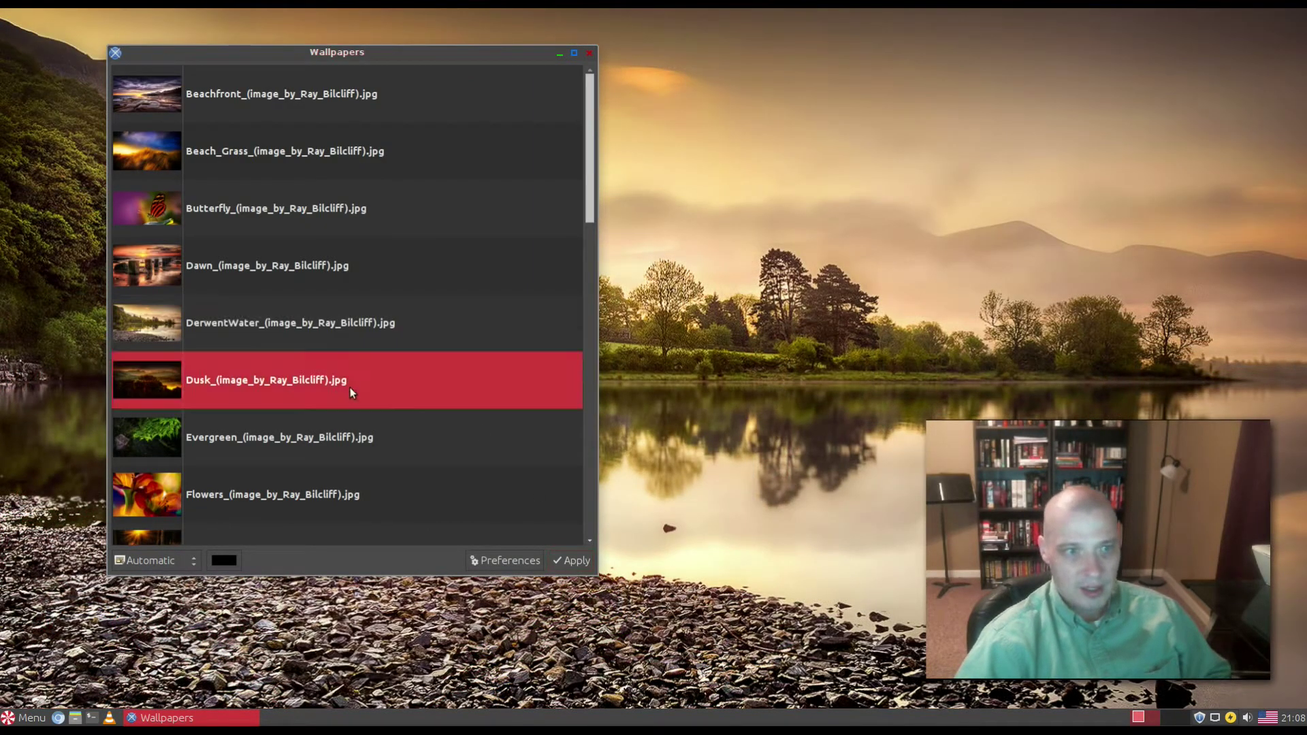
click(569, 560)
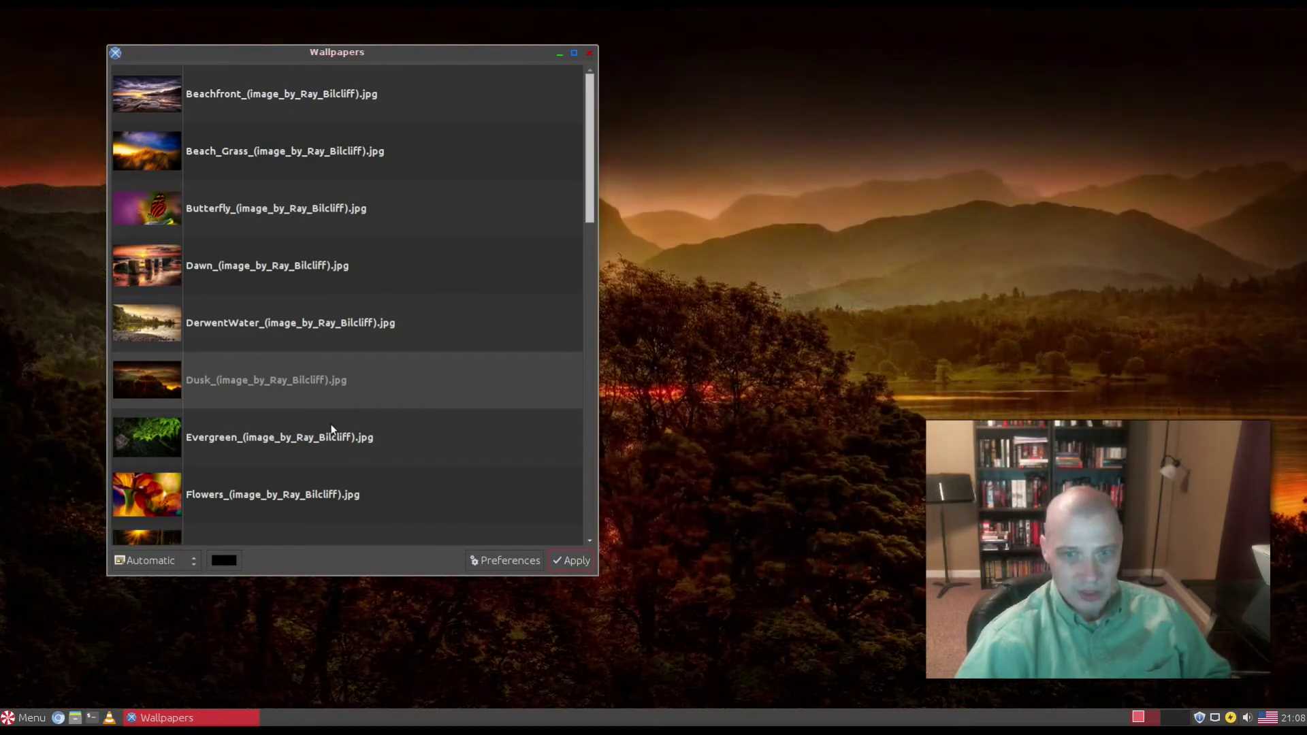
click(206, 434)
click(570, 561)
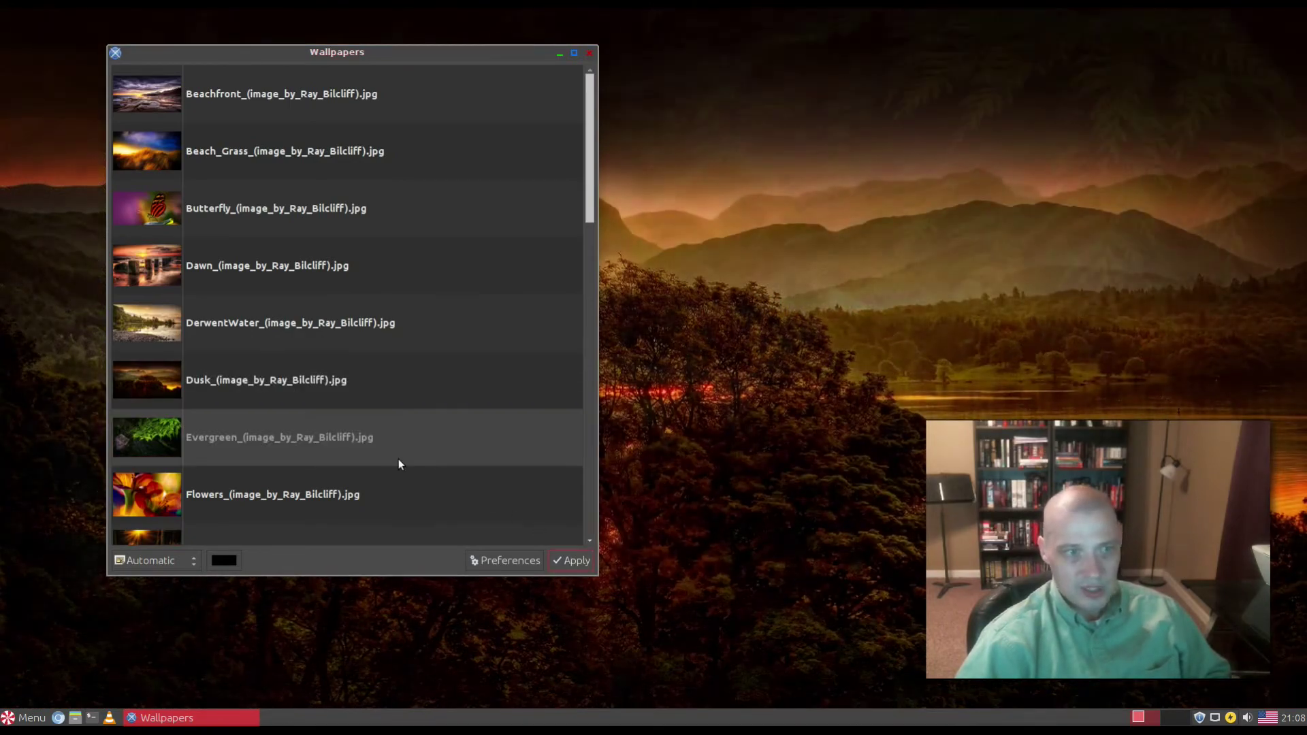
click(196, 484)
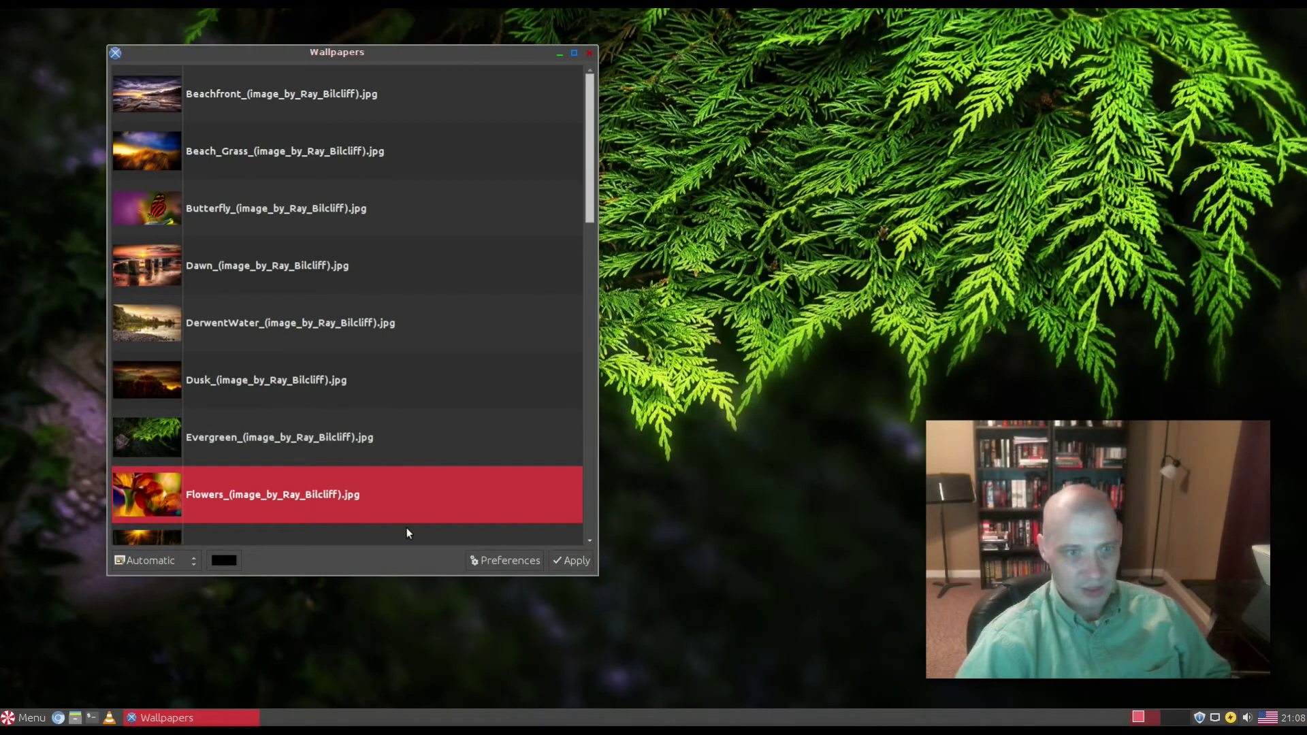
click(588, 561)
Step: Apply Grass, then settle on the Magic_Of_Light leaf photo and close the Wallpapers window
scroll(359, 371, down, 5)
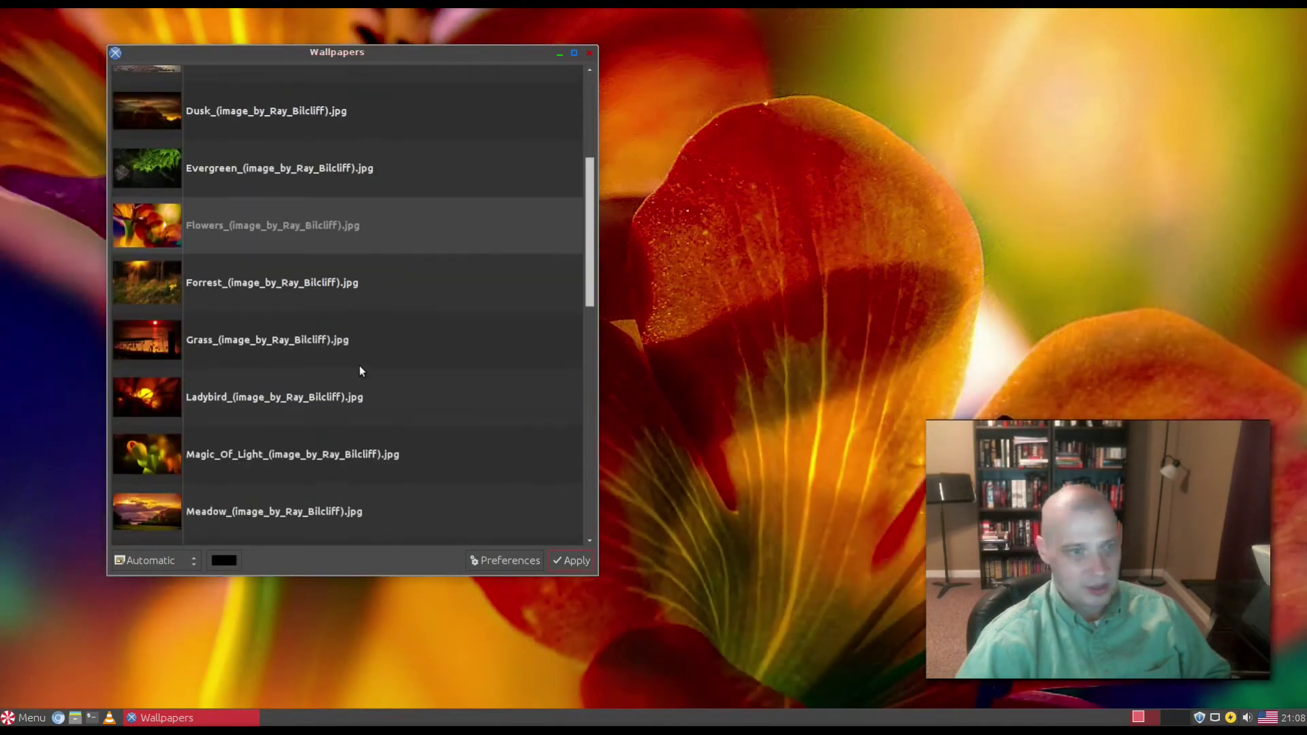
click(333, 232)
click(572, 560)
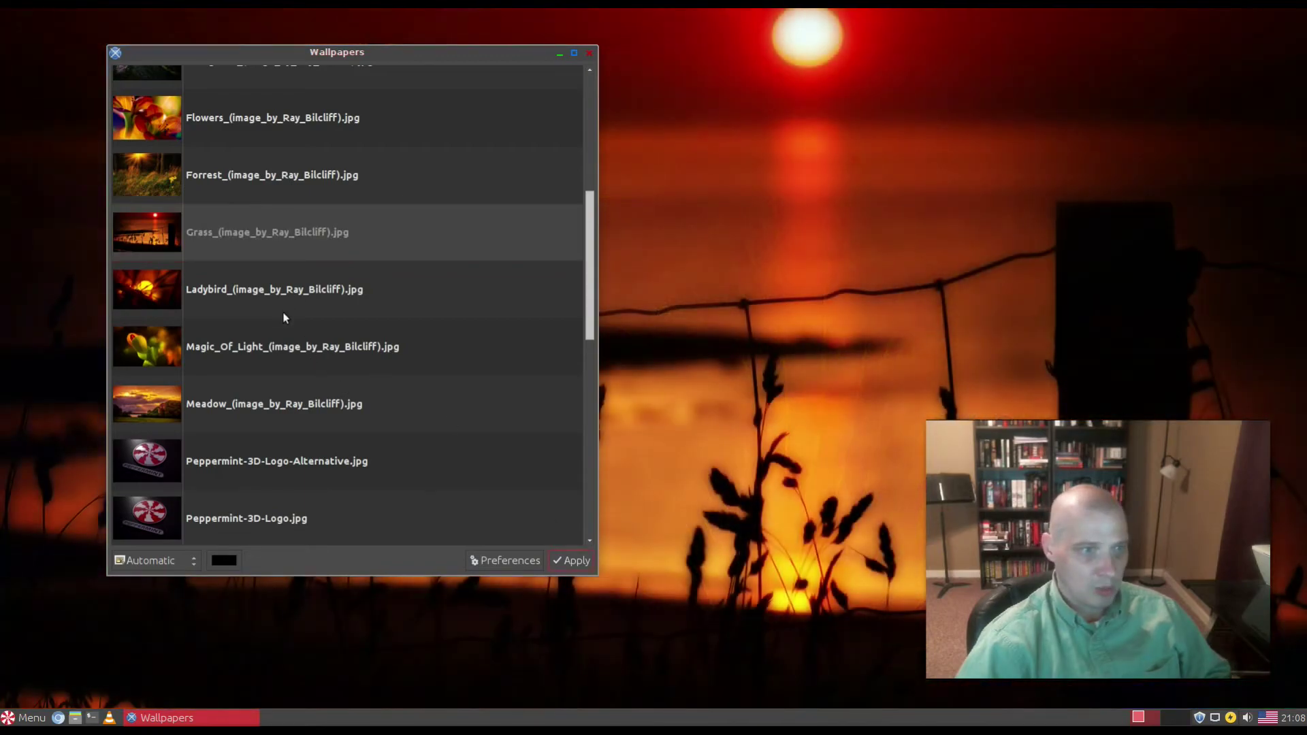
click(320, 354)
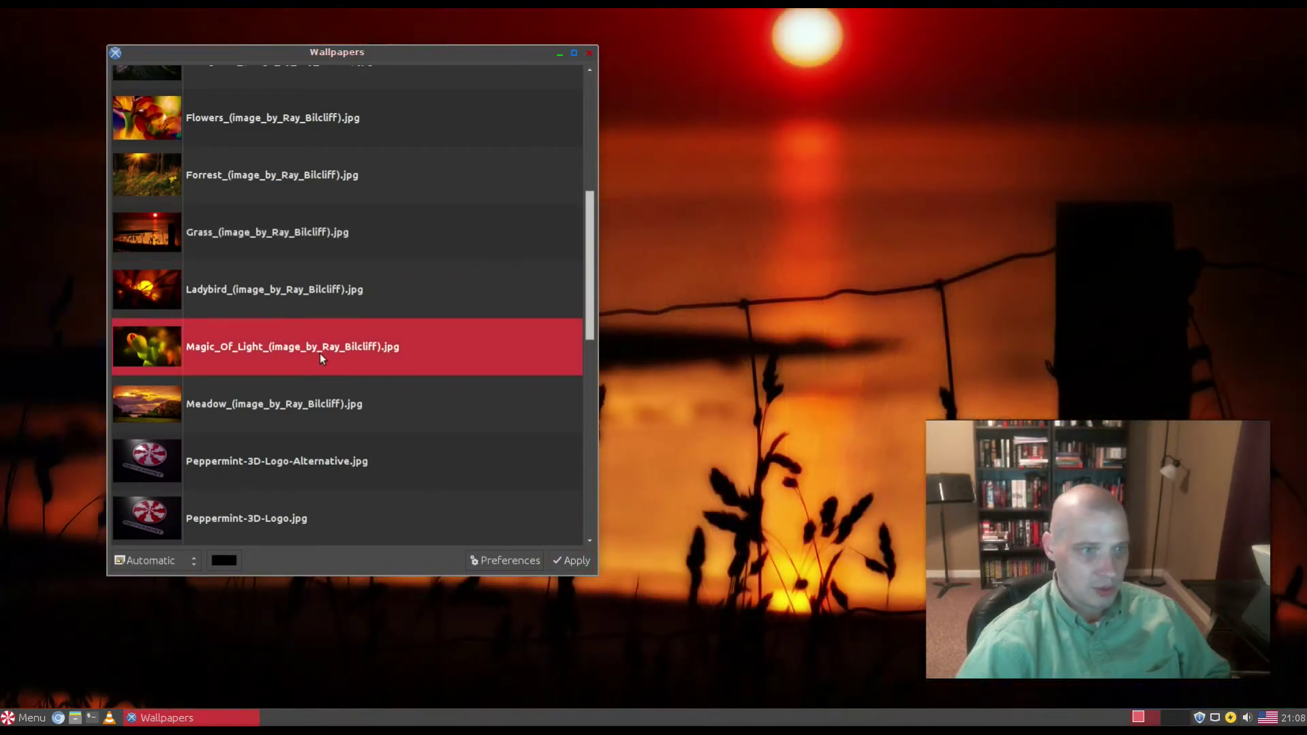
click(570, 567)
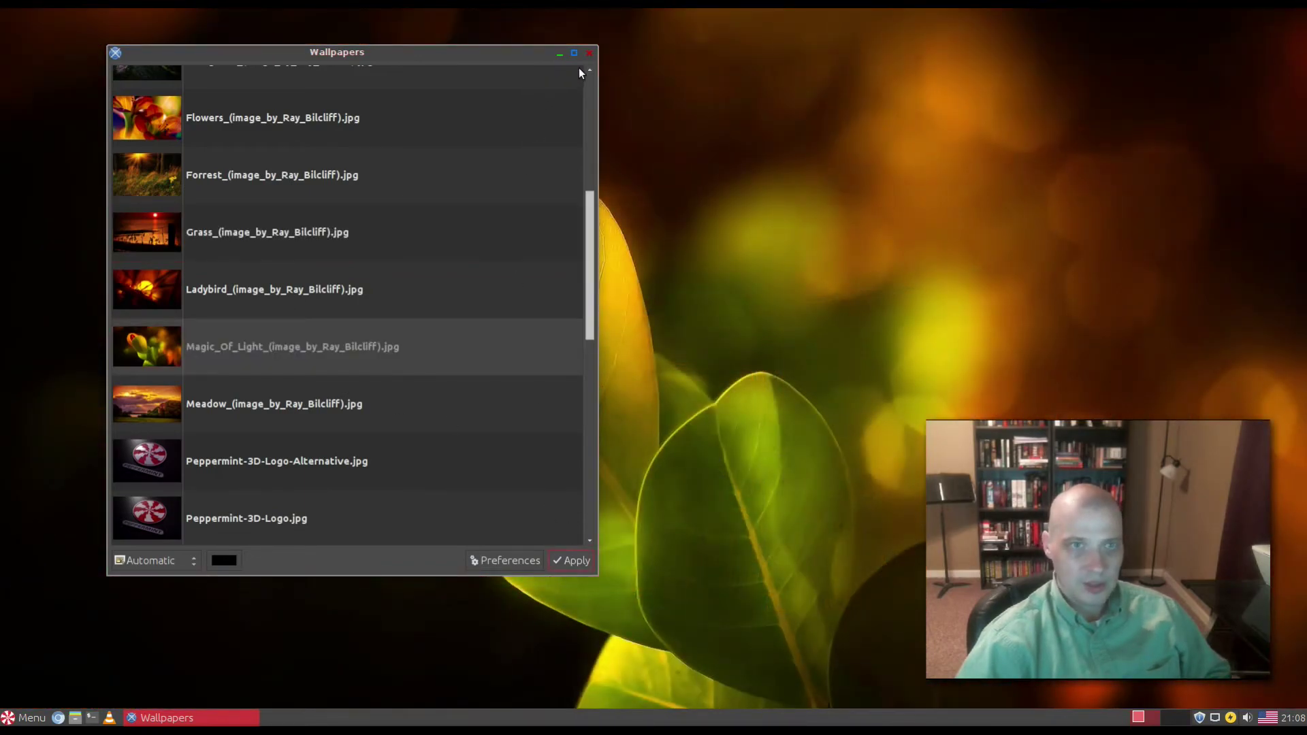
click(588, 53)
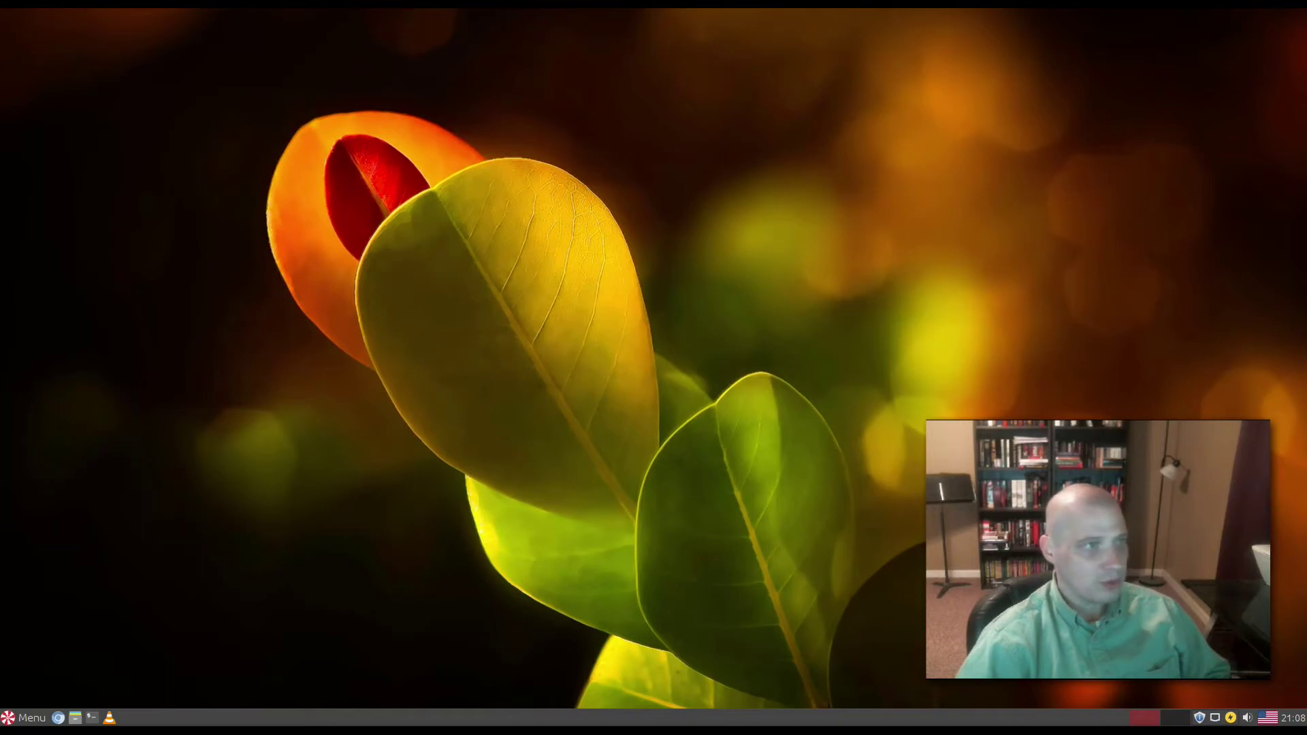
Step: Launch the Peppermint Settings Panel from the menu, moving it left and enlarging it
click(27, 718)
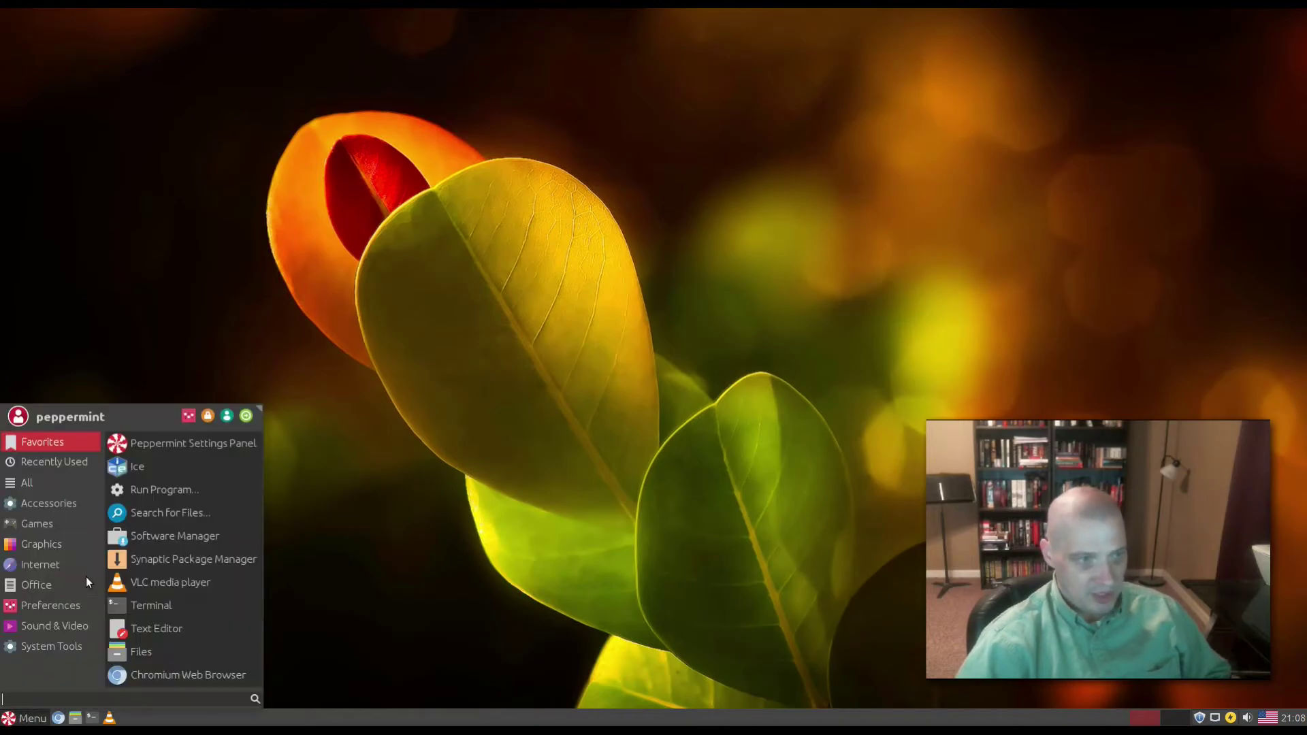
click(188, 417)
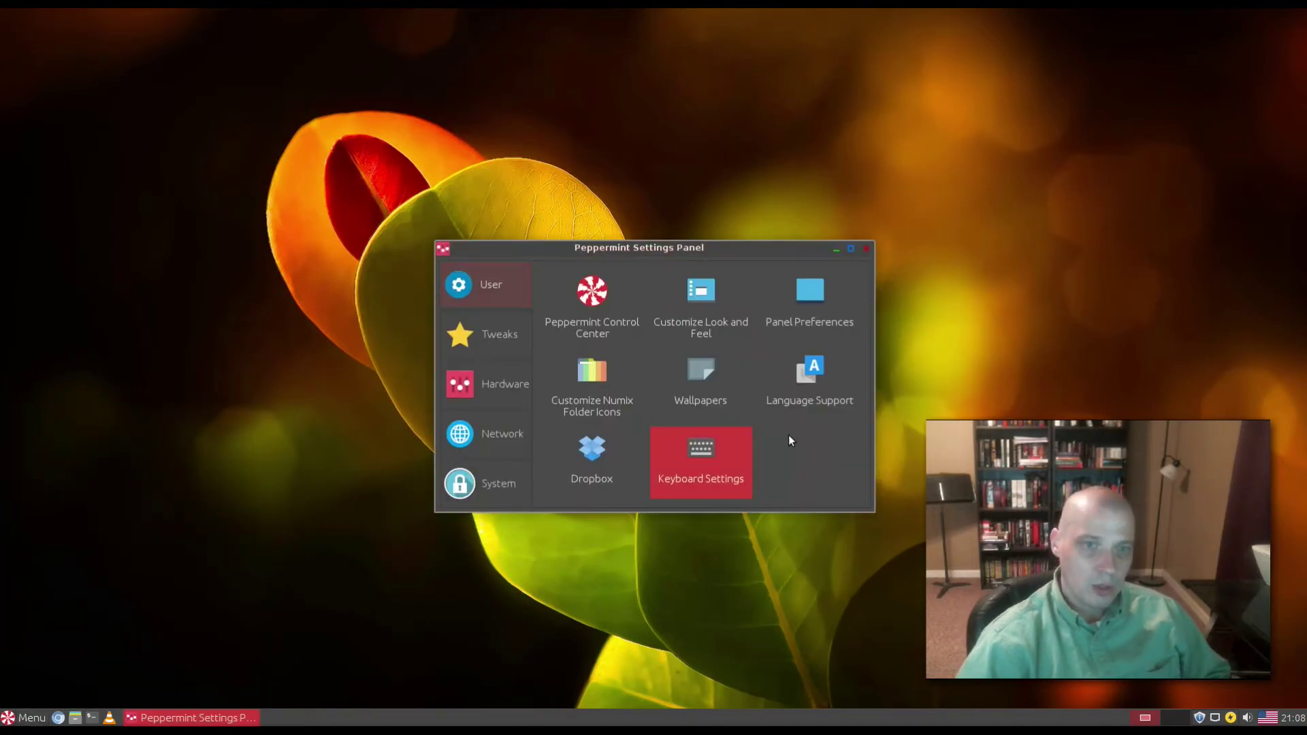
drag(769, 252, 522, 298)
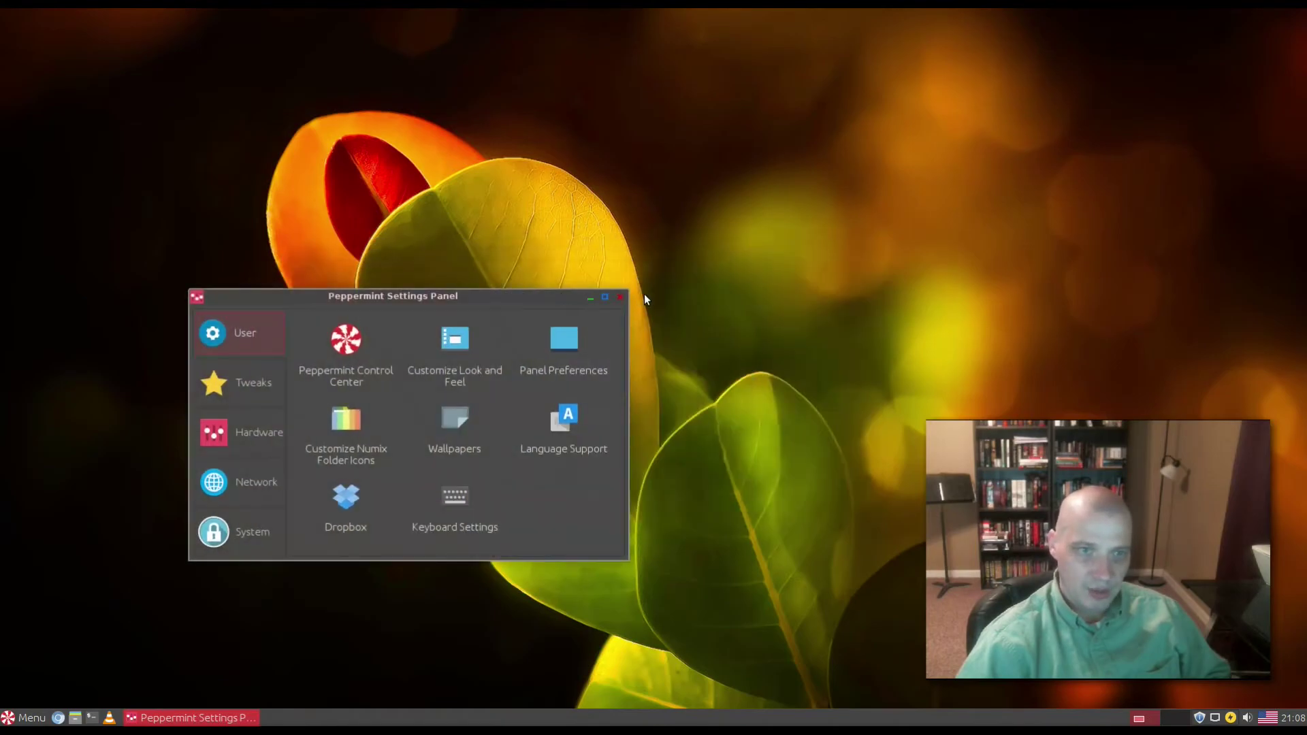
drag(628, 292, 761, 144)
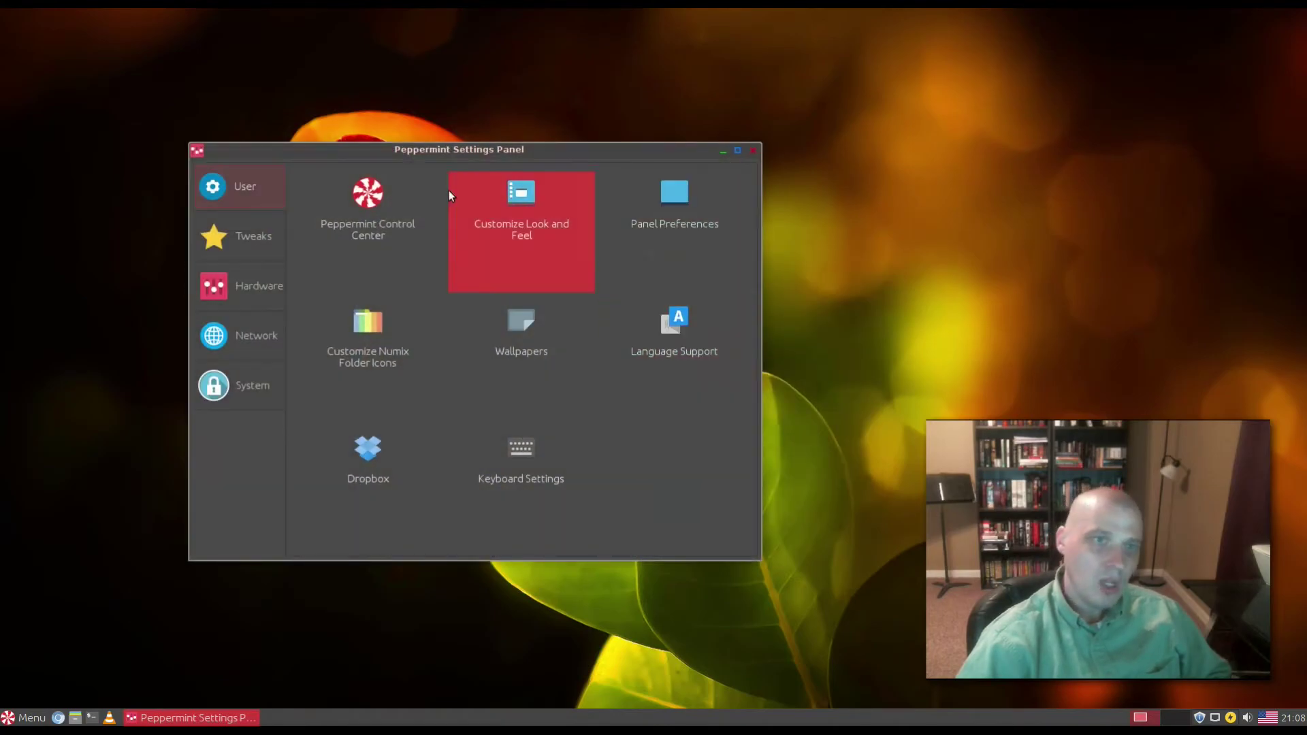
Step: Open Peppermint Control Center's Window Manager settings and check the theme list, keeping Pepirus
click(378, 235)
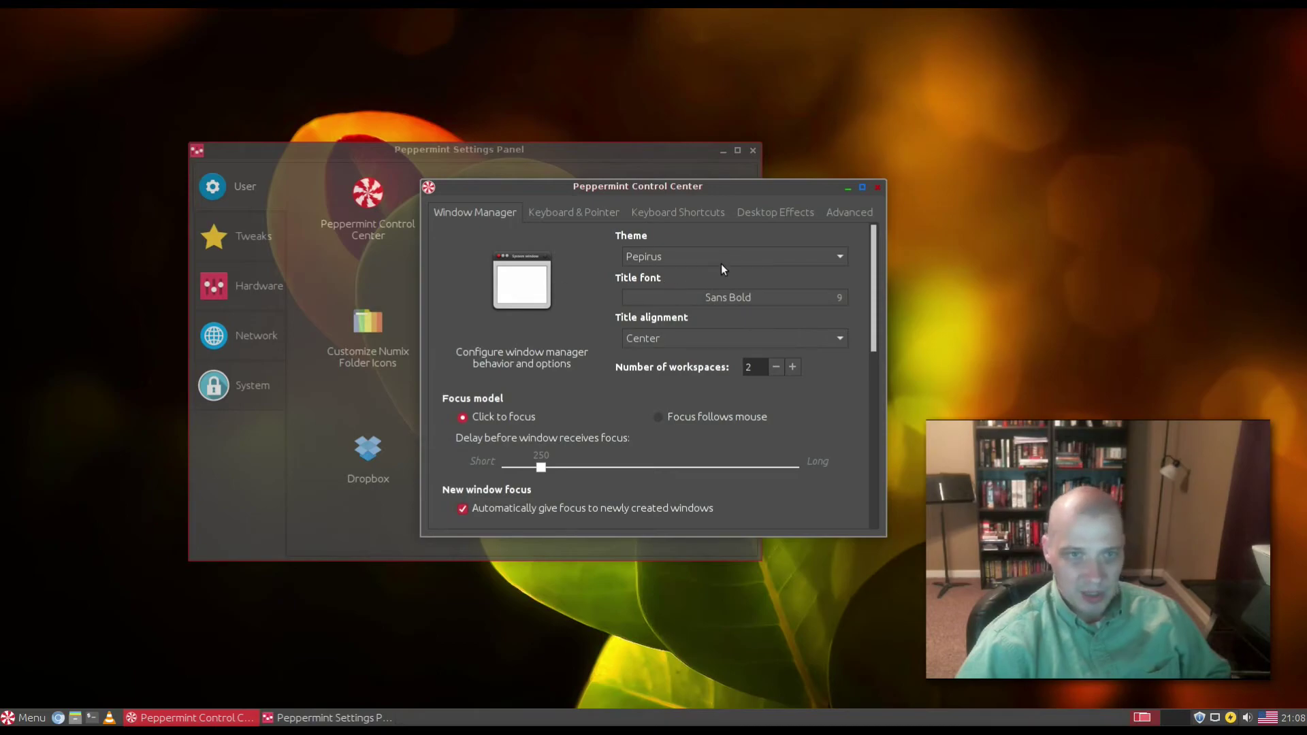
click(803, 266)
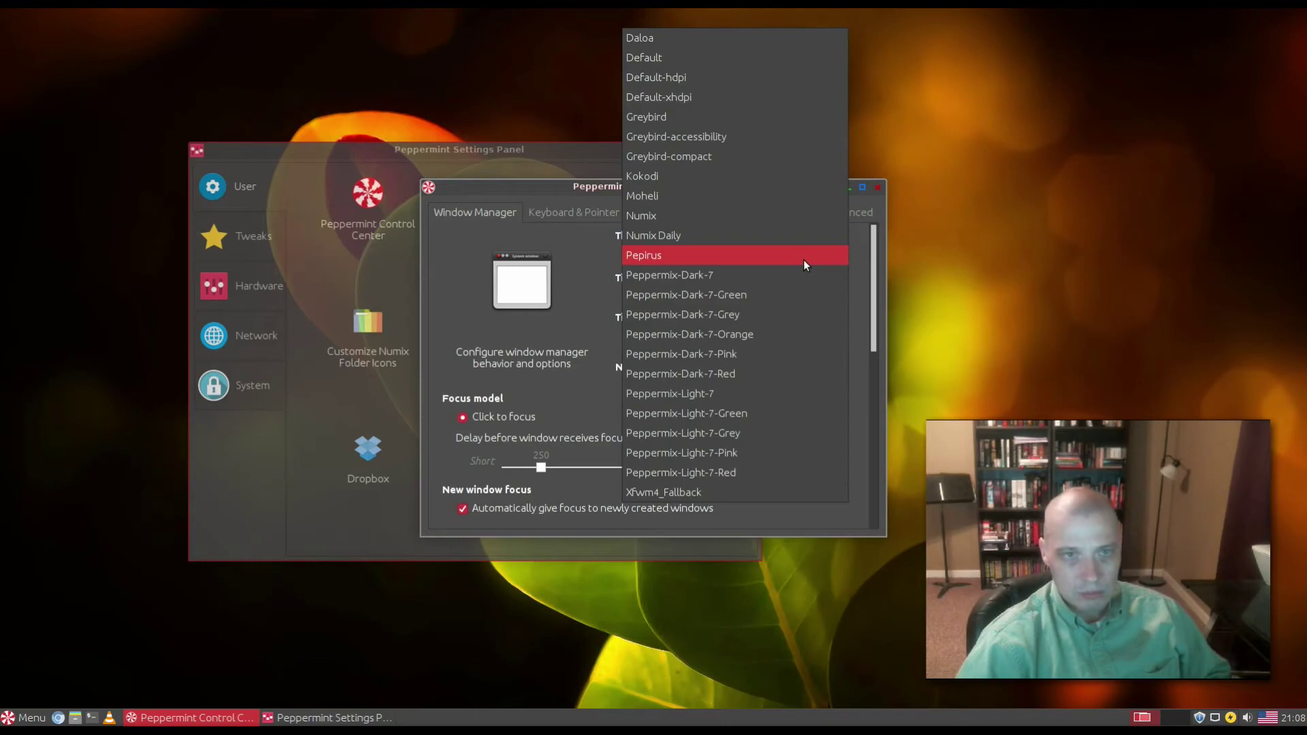
click(960, 226)
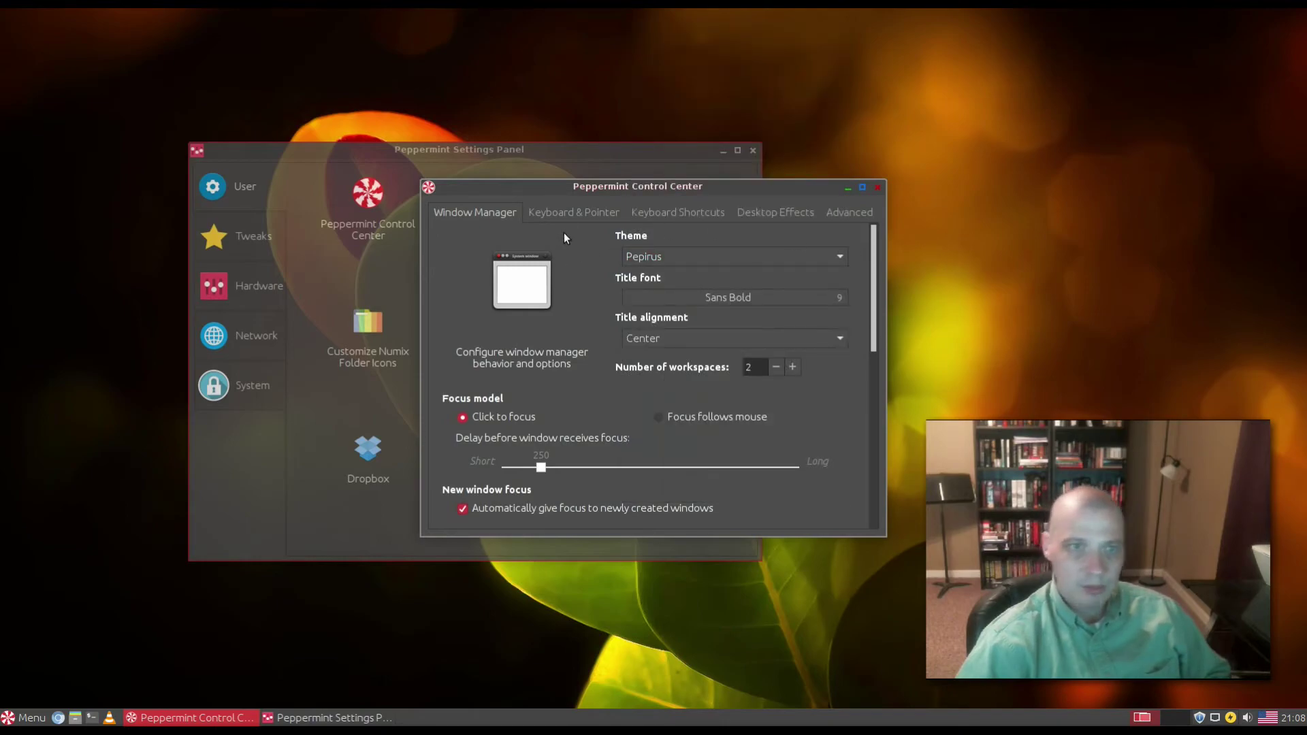
Step: Review the Keyboard & Pointer and Keyboard Shortcuts tabs, scrolling through the shortcut list
click(569, 215)
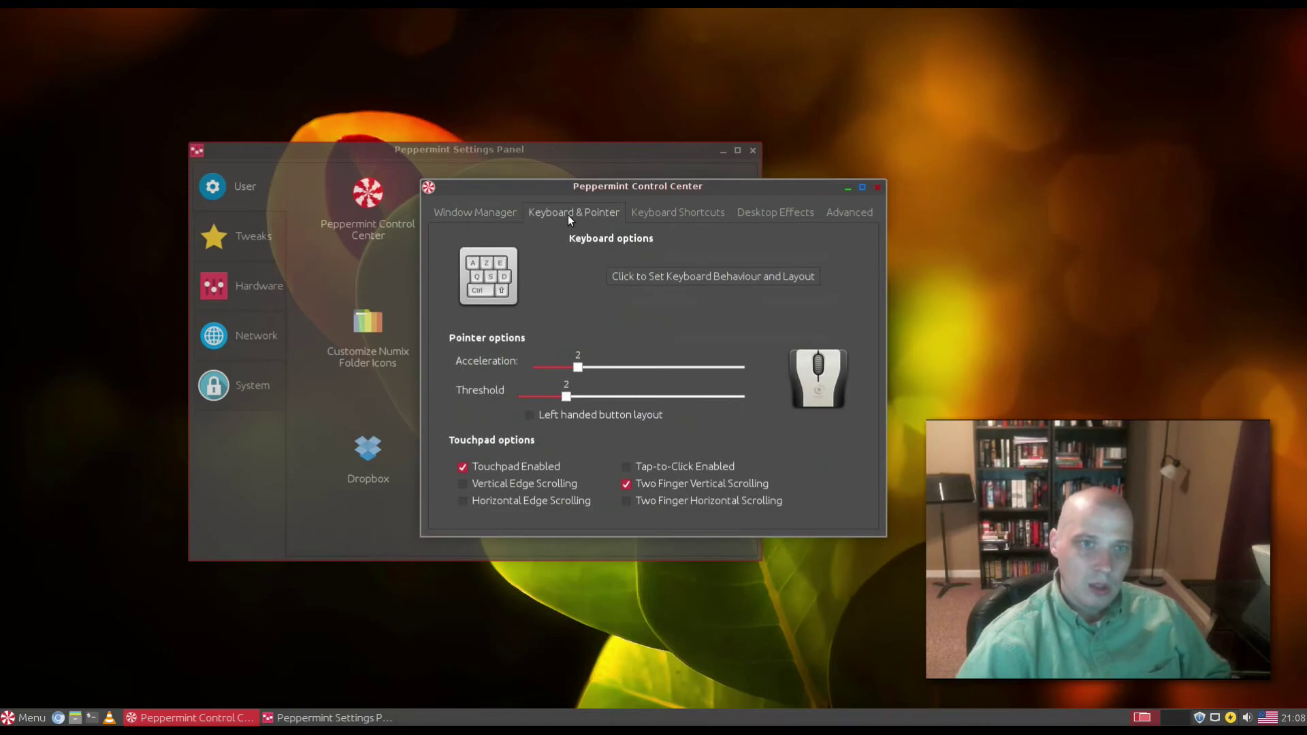
click(683, 214)
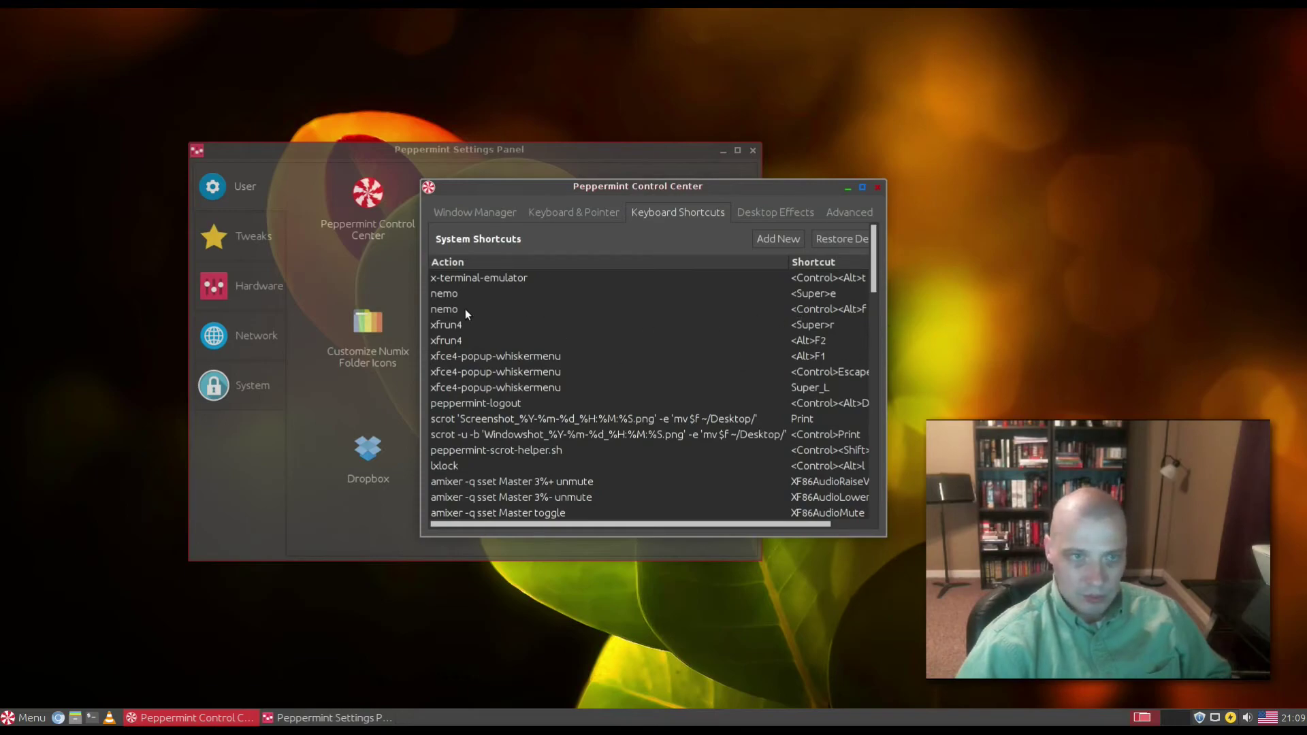
drag(752, 525, 696, 525)
scroll(614, 370, down, 8)
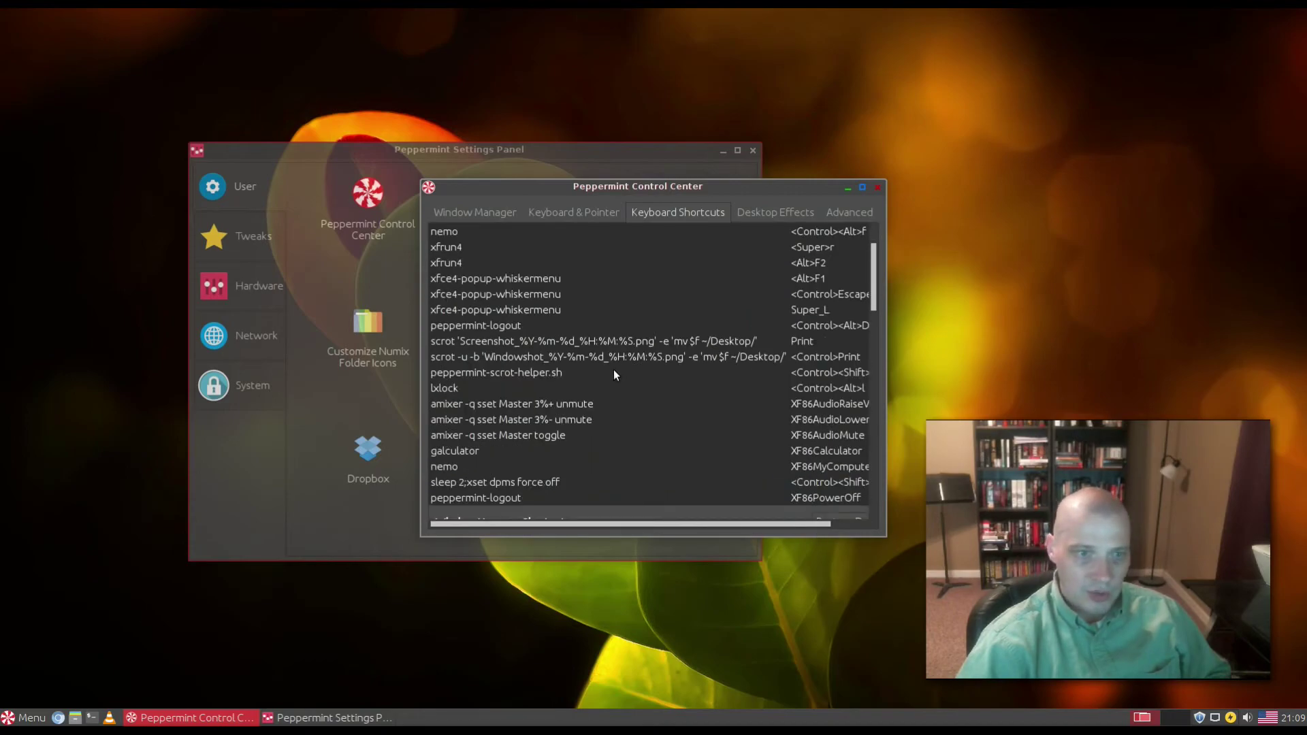
scroll(614, 369, up, 3)
scroll(614, 373, up, 5)
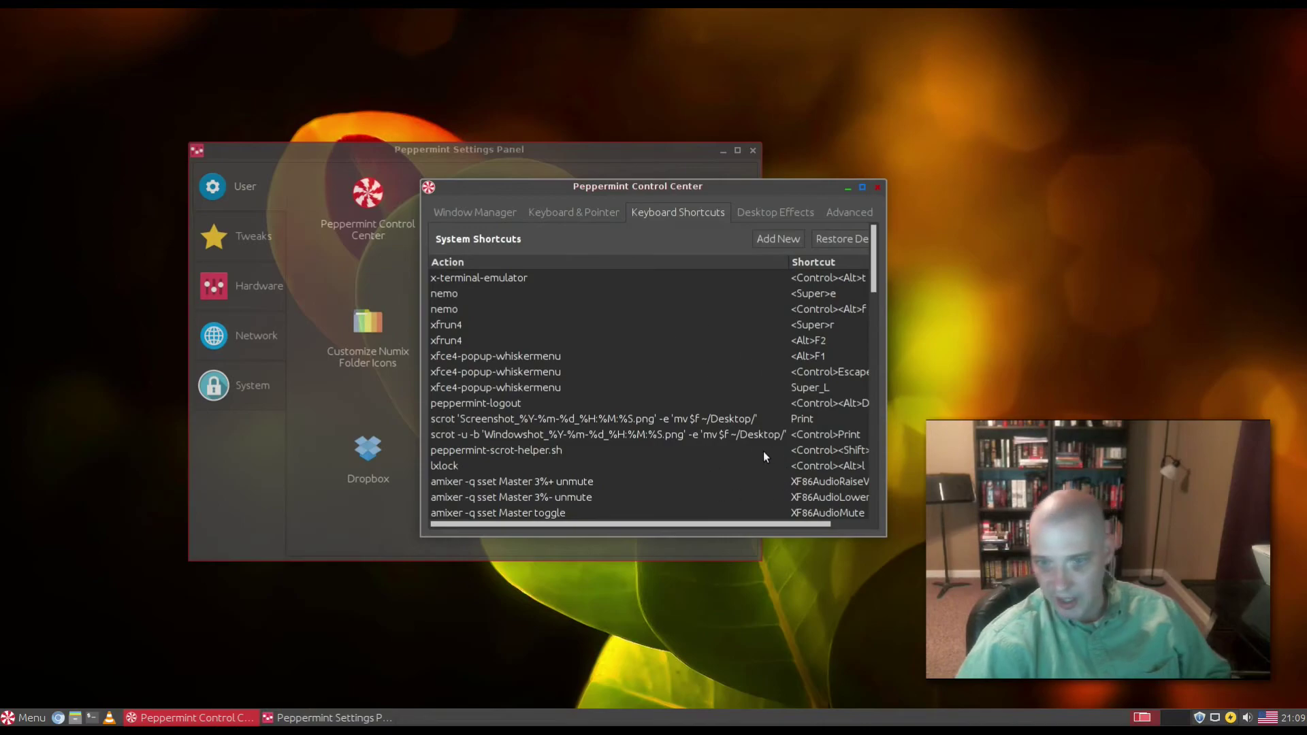
Step: Review the Desktop Effects and Advanced tabs, then close the Control Center
click(780, 215)
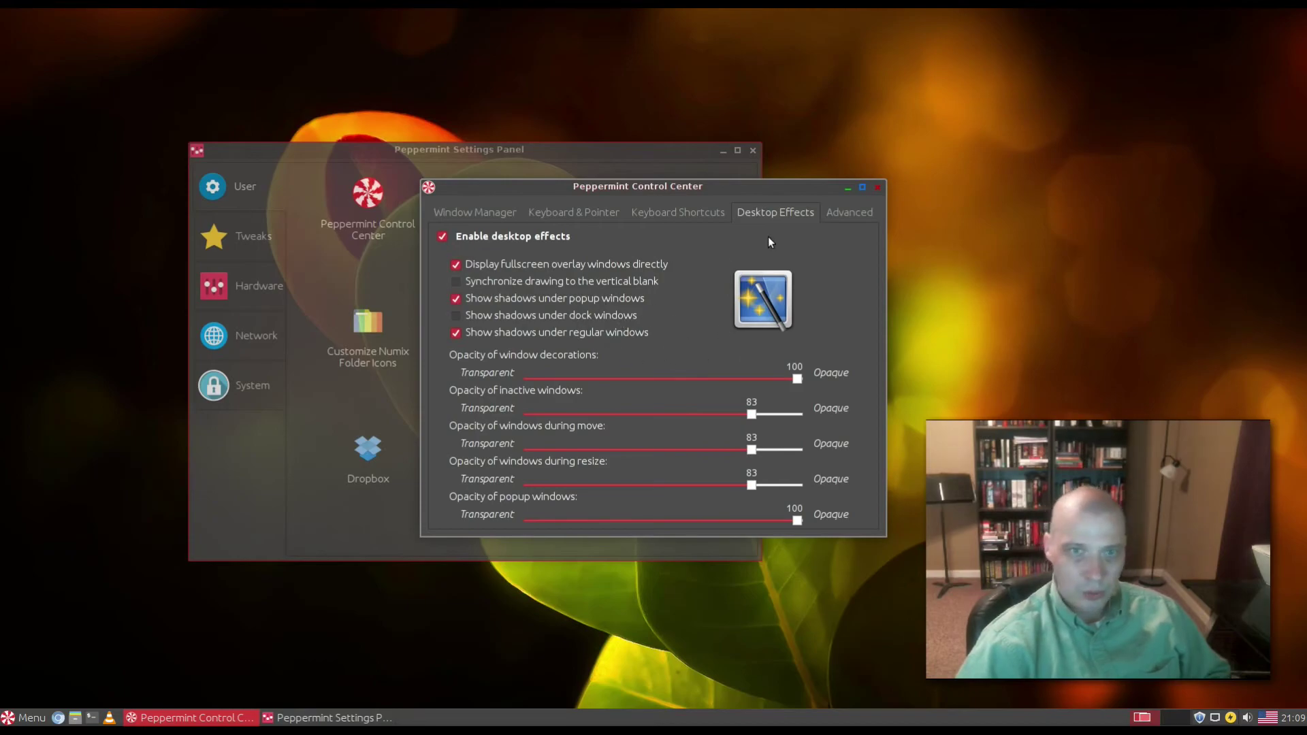
click(851, 211)
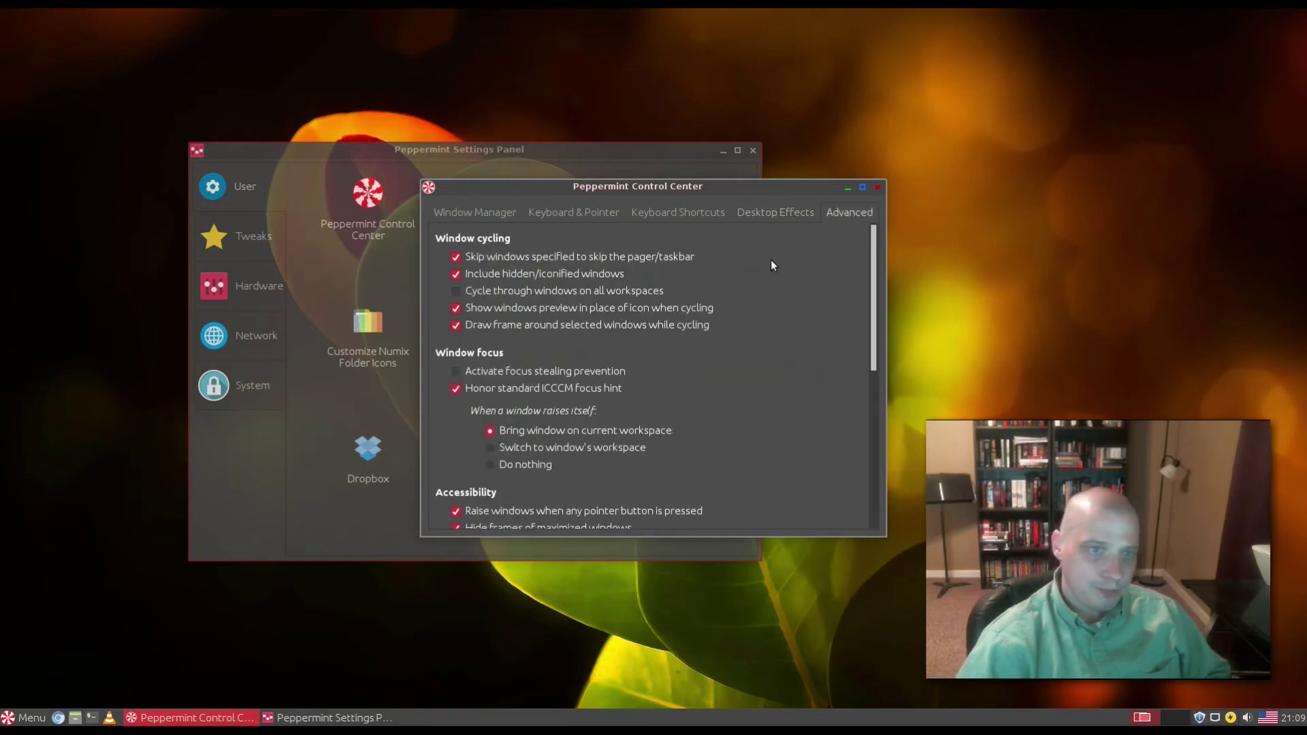
click(877, 186)
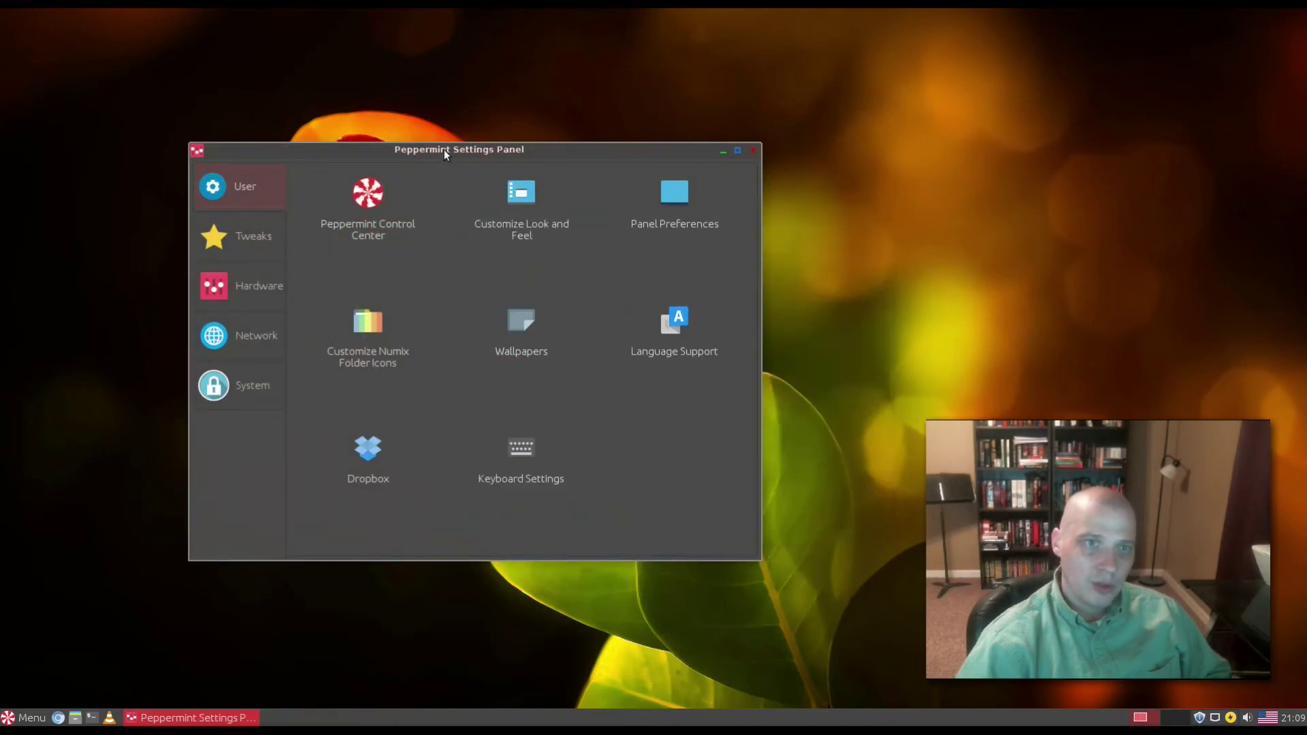
click(558, 206)
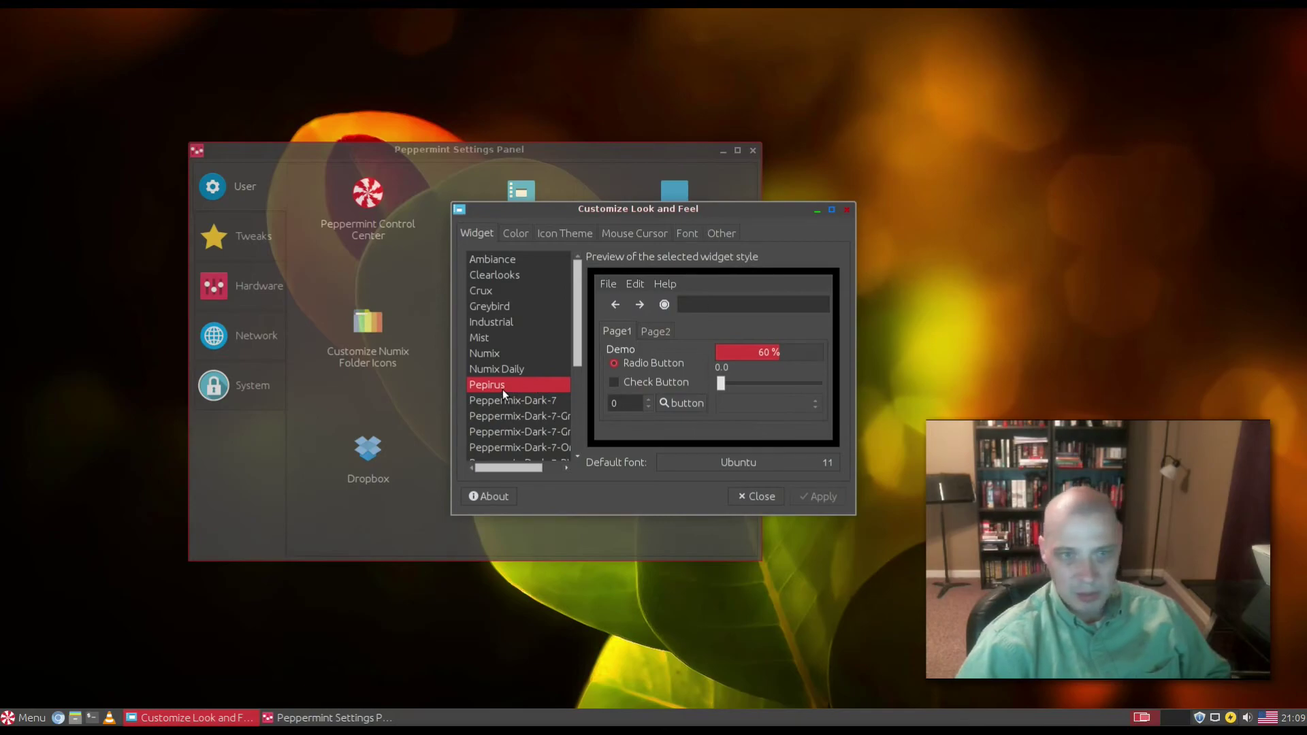
click(496, 261)
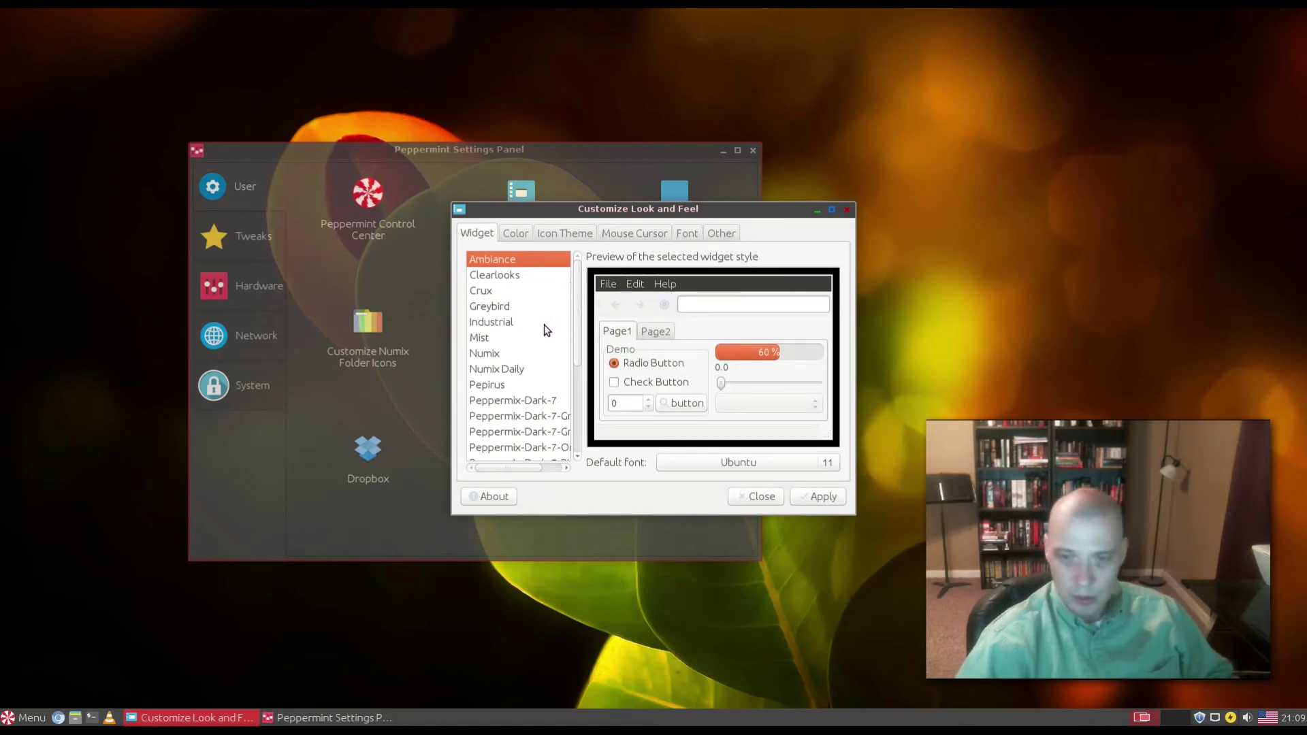
click(494, 277)
click(493, 355)
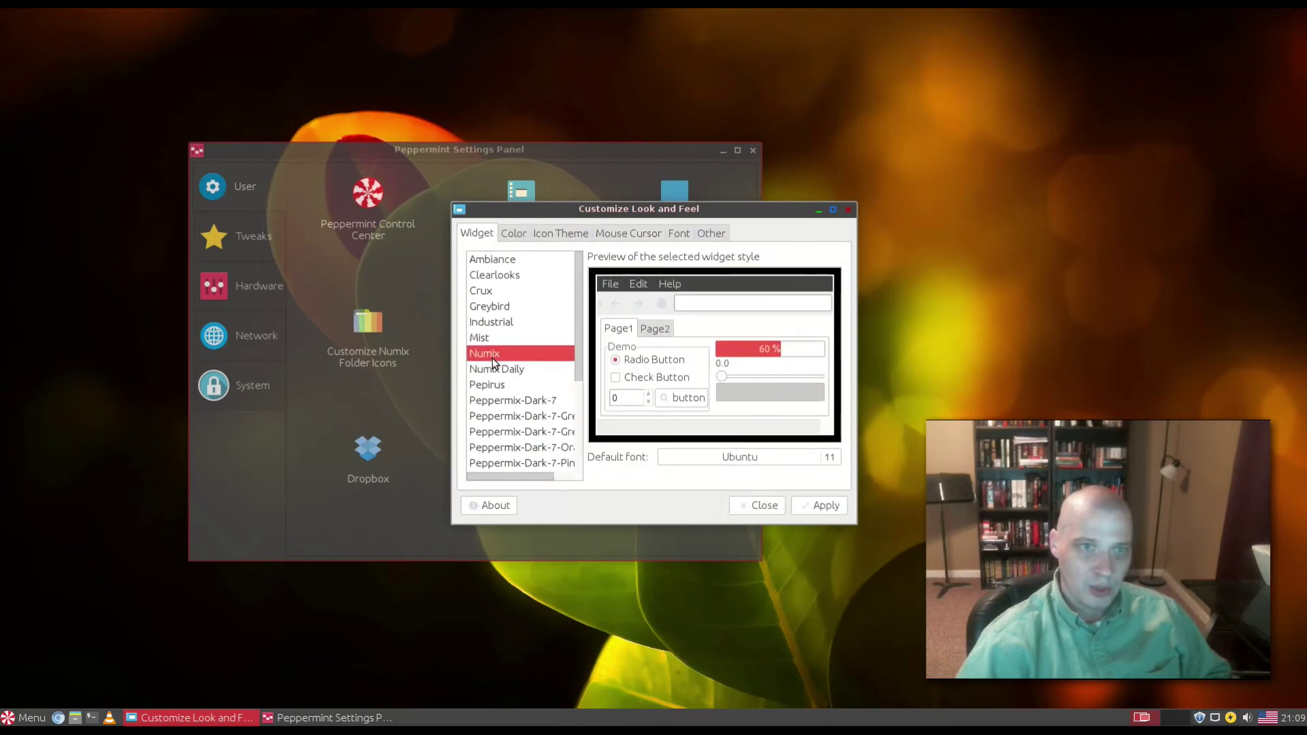
click(504, 387)
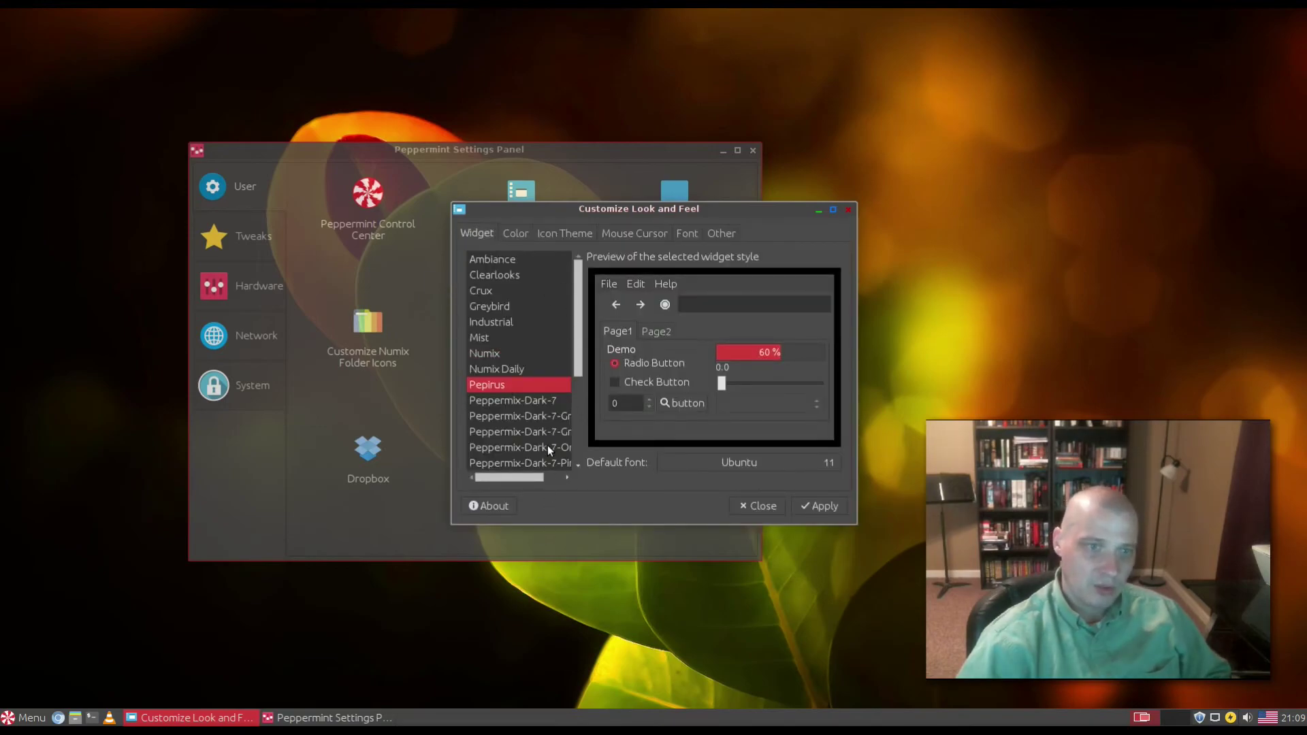
click(807, 510)
key(alt+F4)
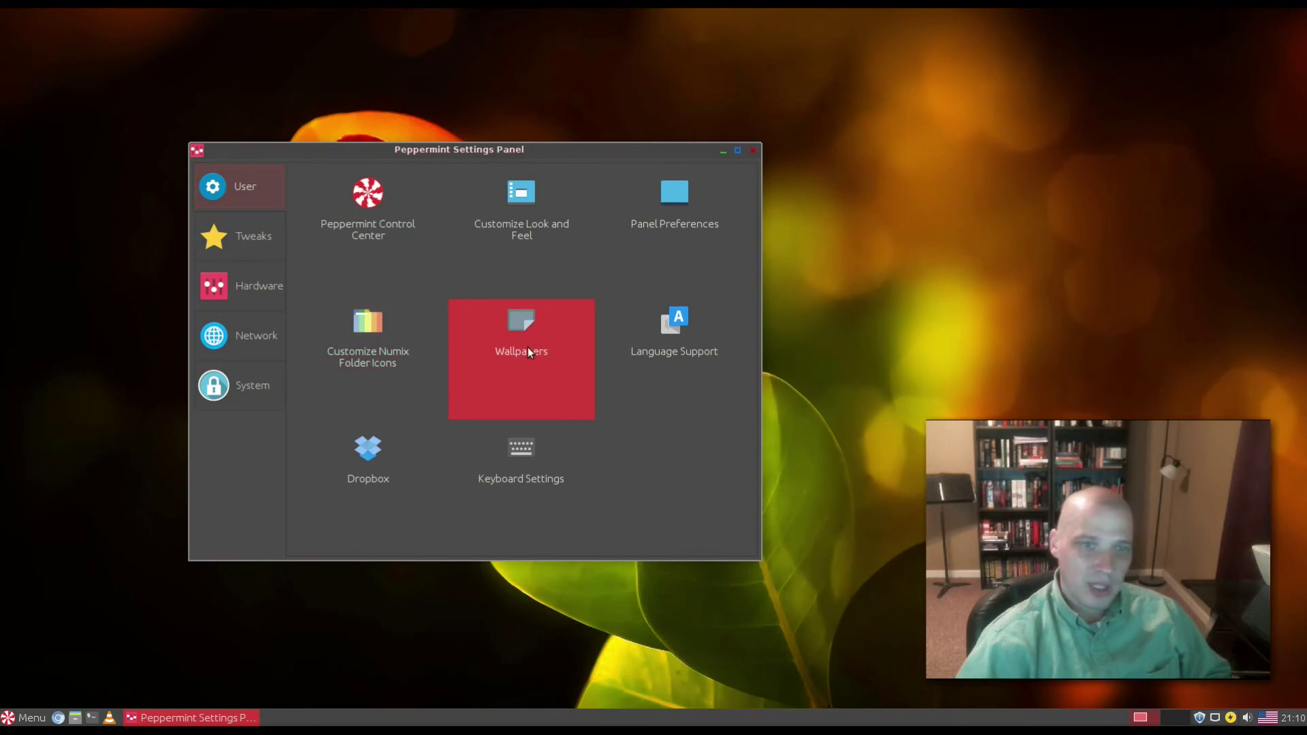
click(368, 371)
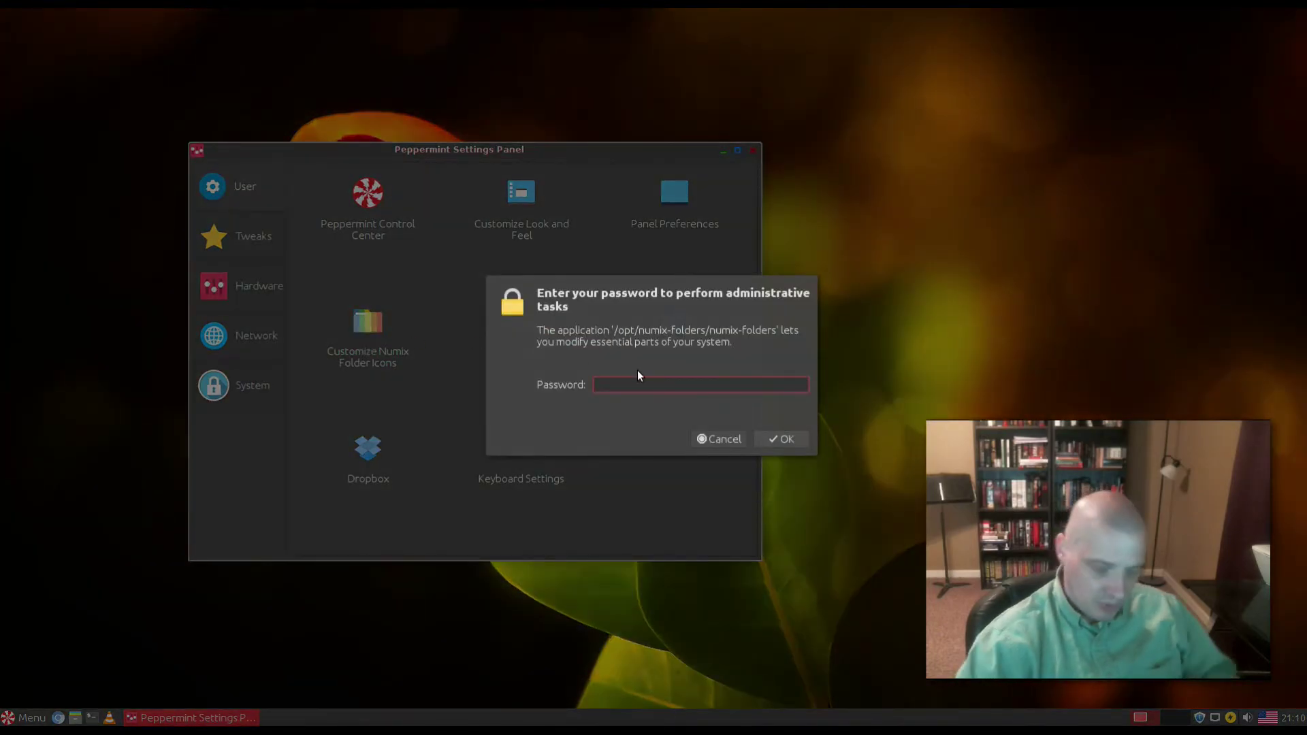
text(••••••)
key(Return)
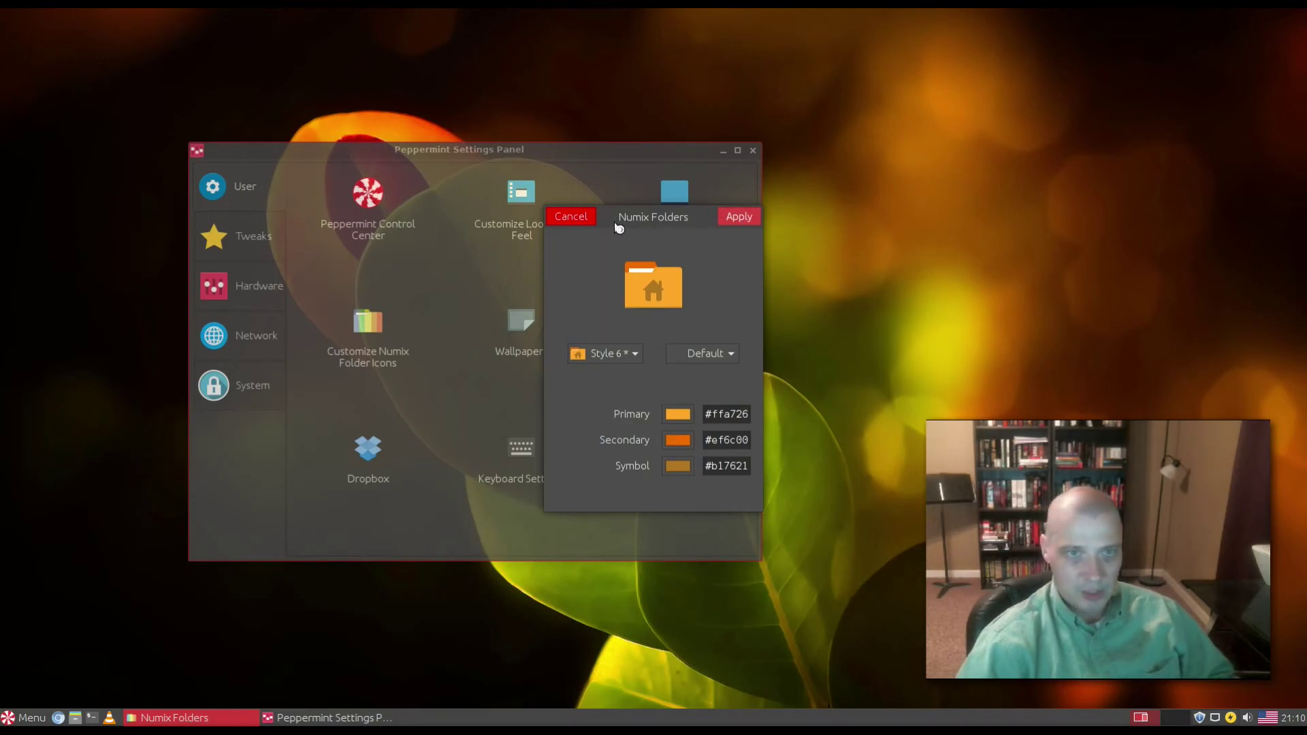
click(575, 218)
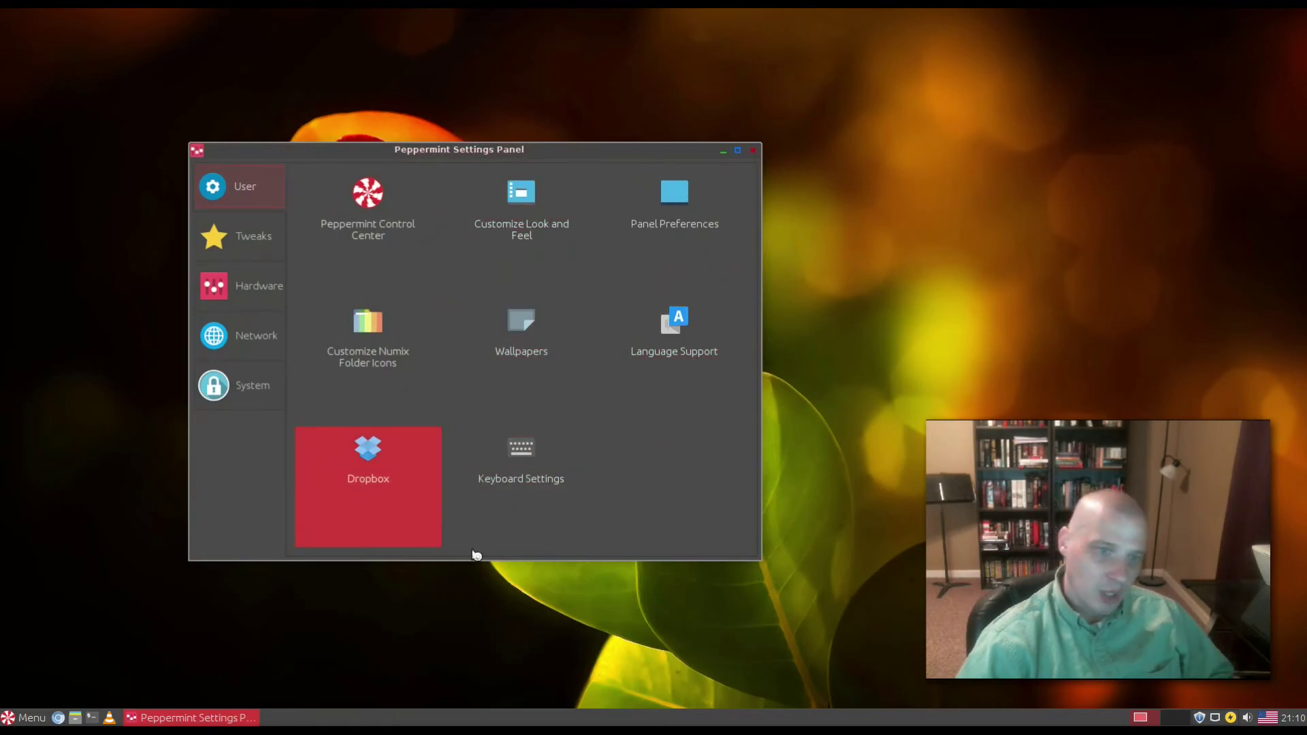
Step: Browse the Settings Panel's Tweaks, Hardware, Network and System pages, then close the panel
click(259, 236)
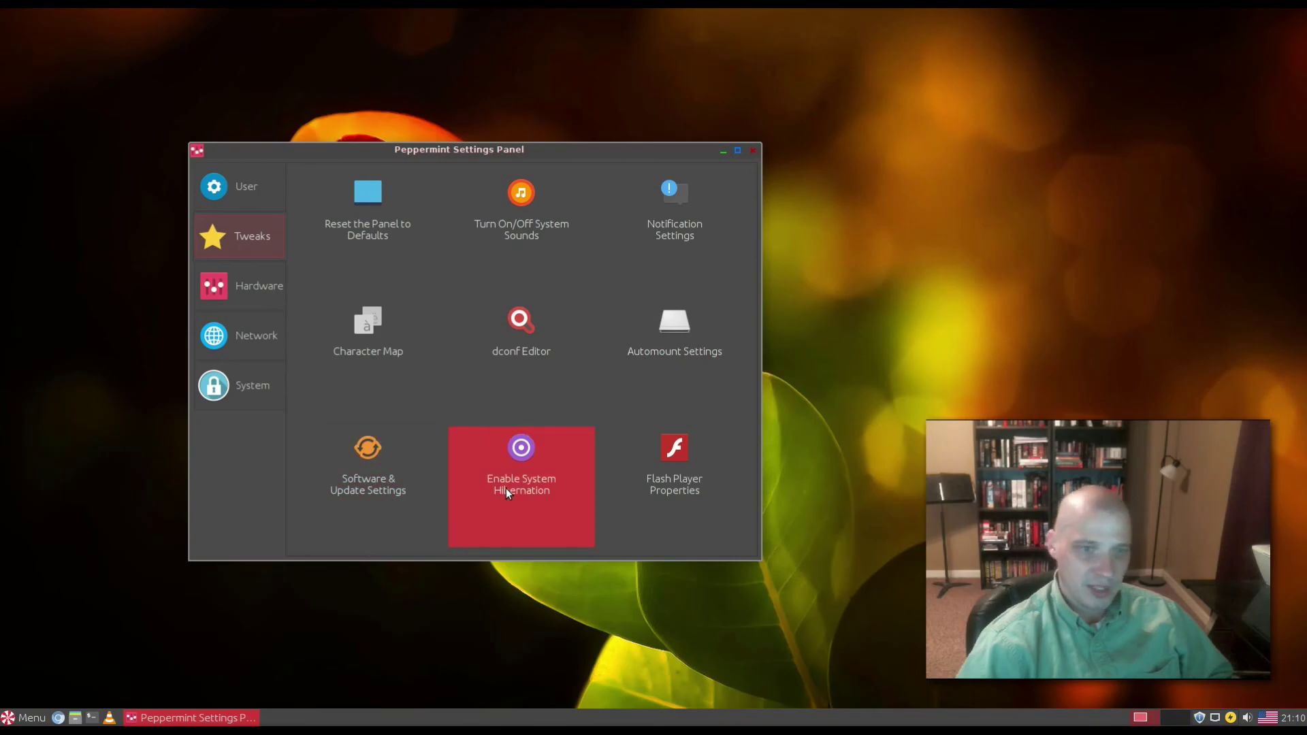
click(240, 286)
click(234, 342)
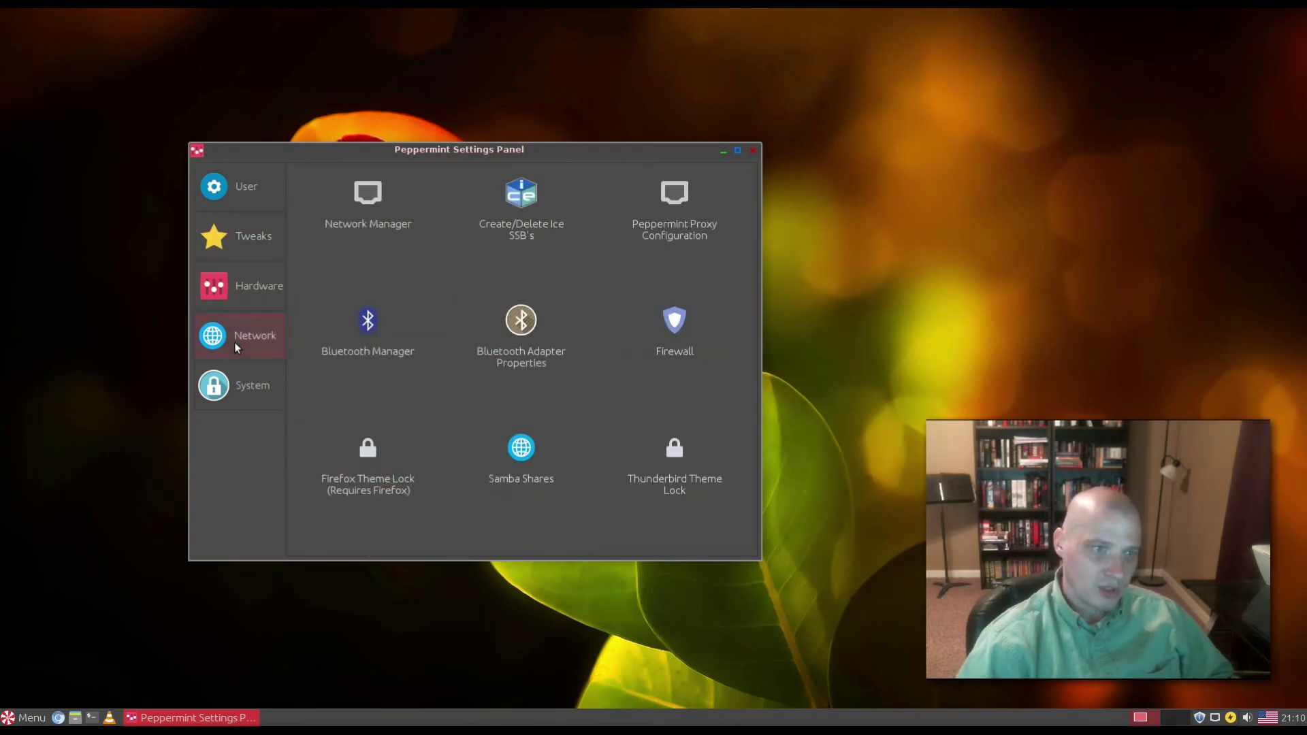
click(231, 390)
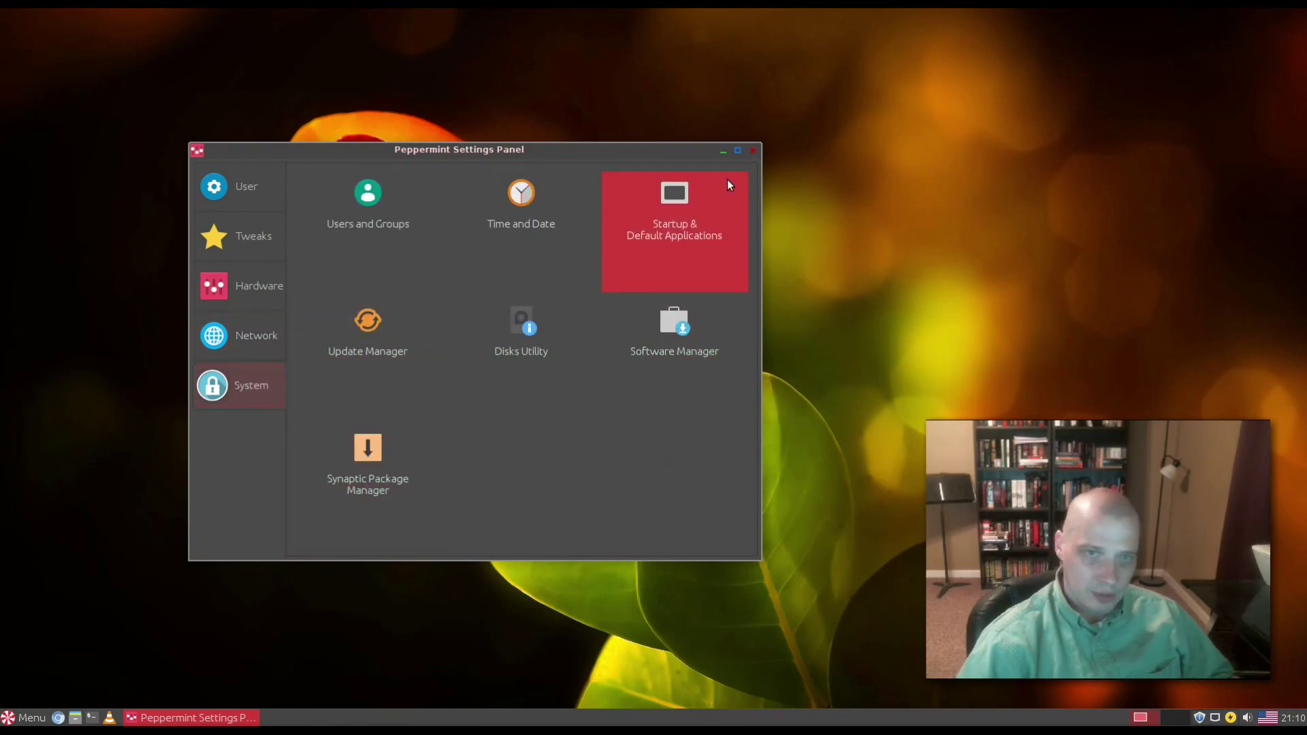
click(753, 150)
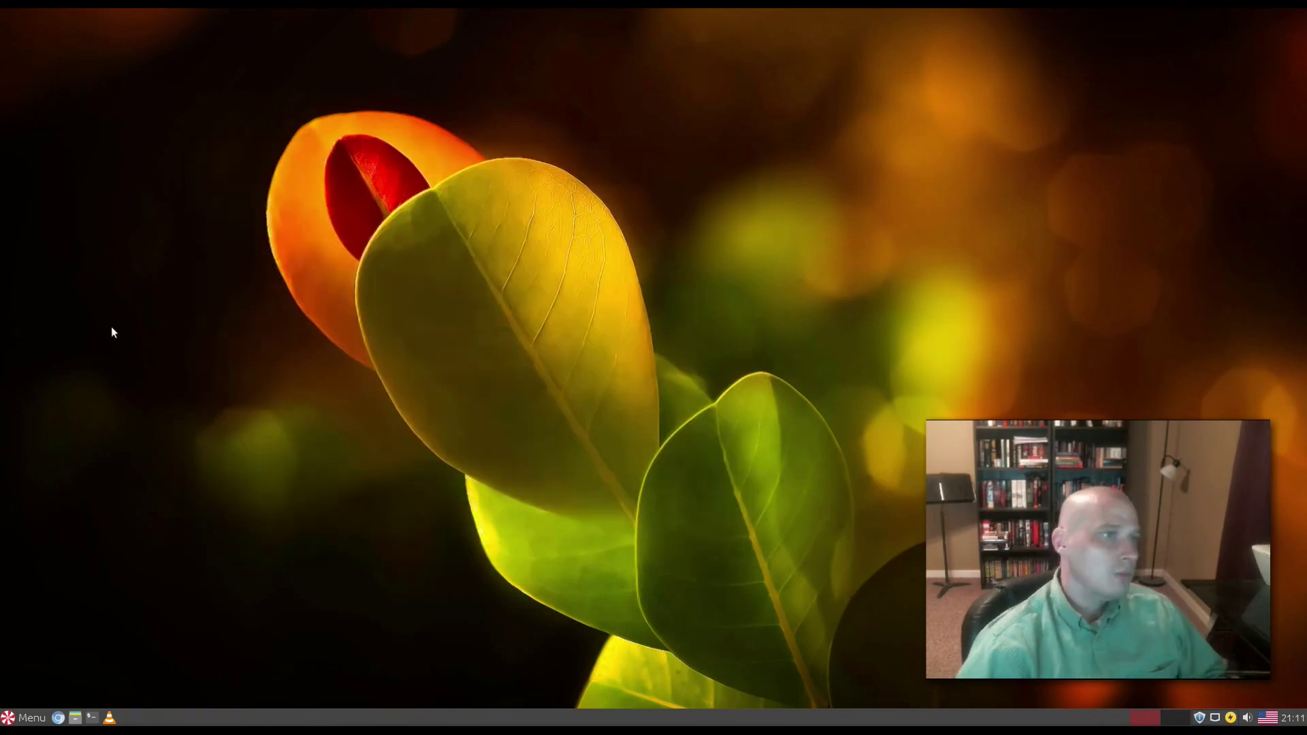